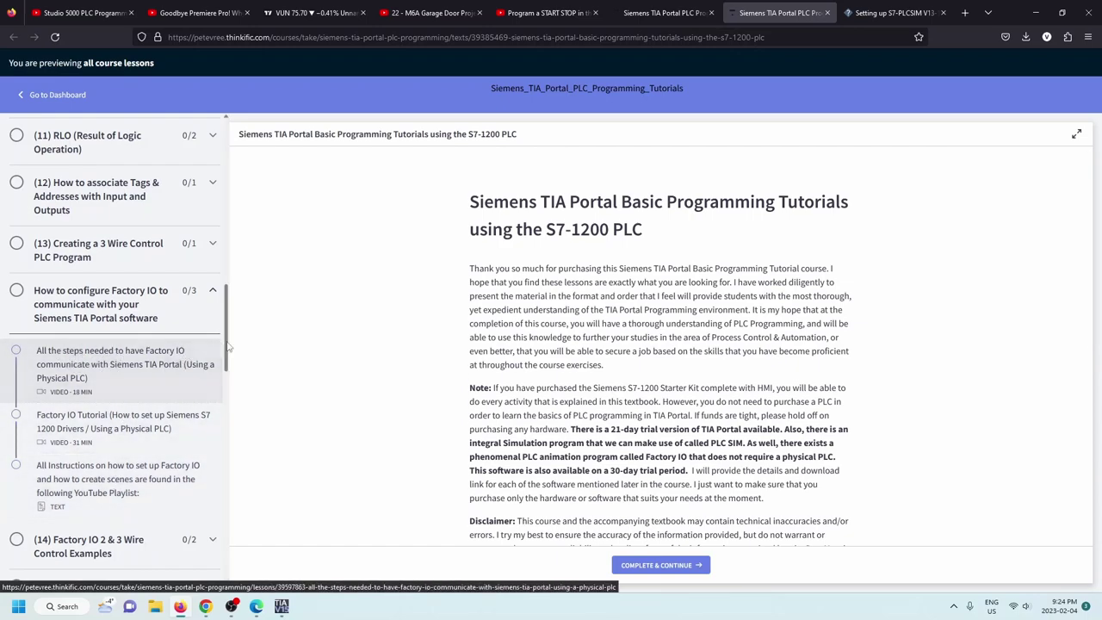
Step: Expand 'Textbook and Exercise Manuals' in the sidebar and open the Factory IO Exercise Manual PDF
drag(226, 353, 227, 185)
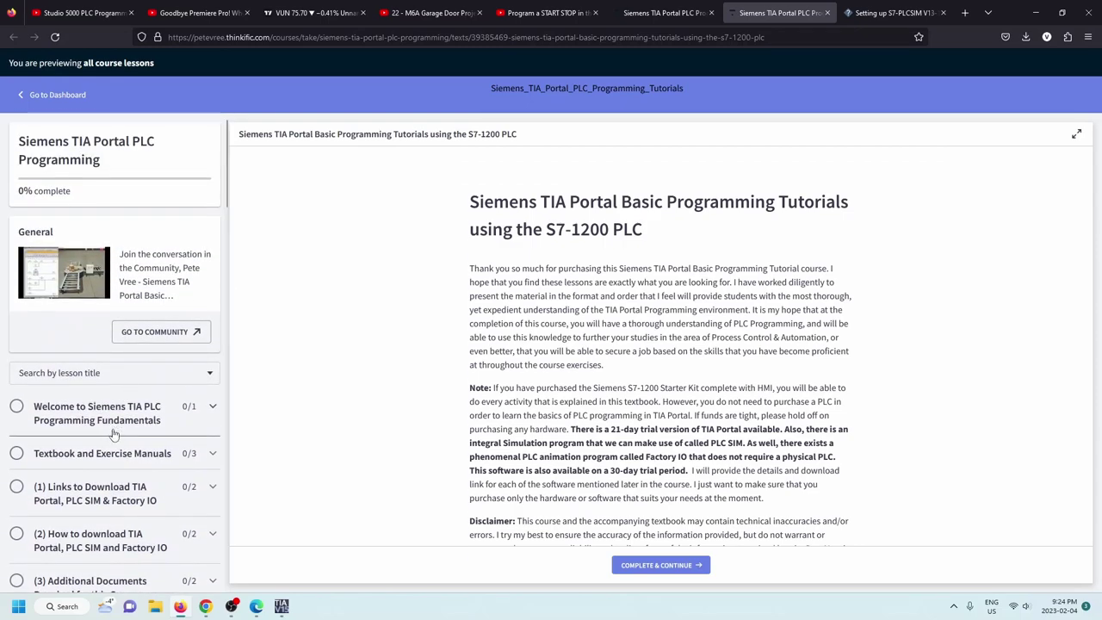
click(69, 458)
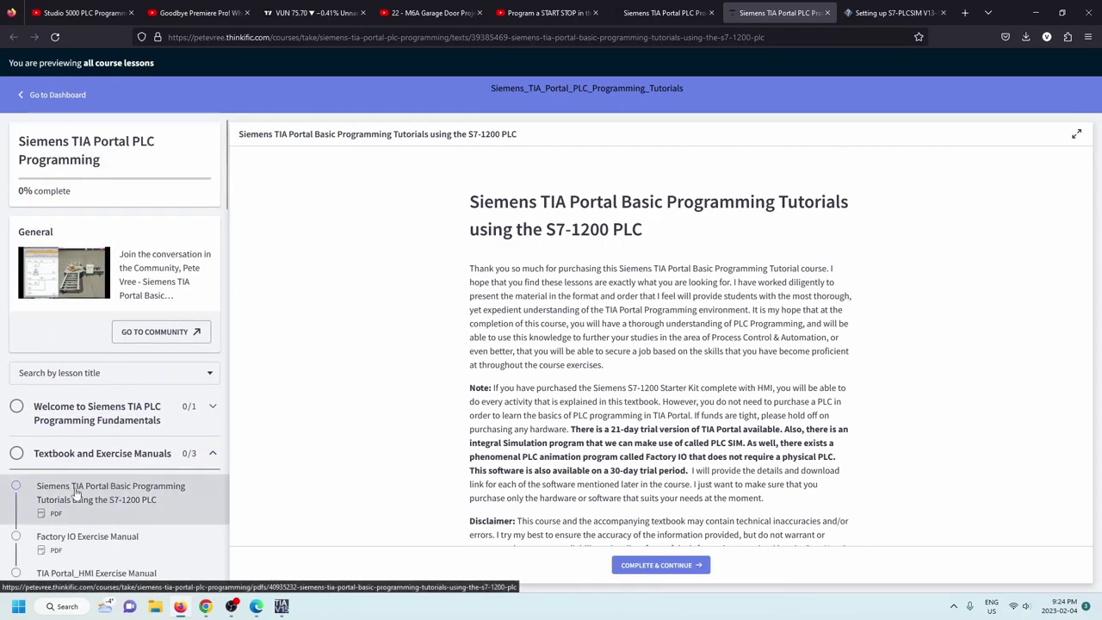
scroll(129, 504, down, 1)
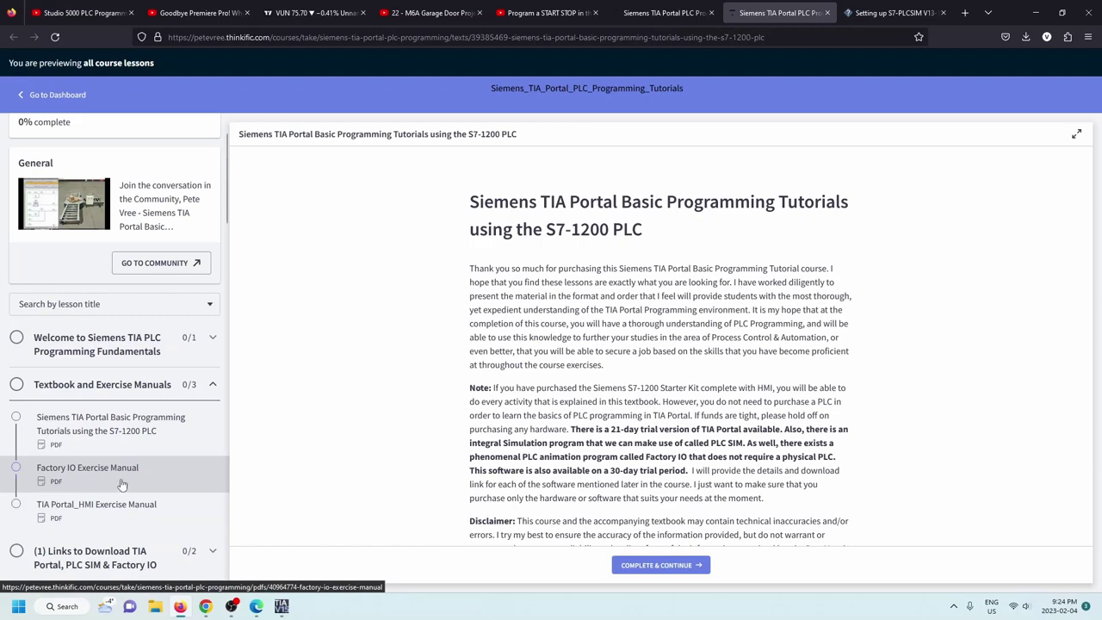
click(107, 481)
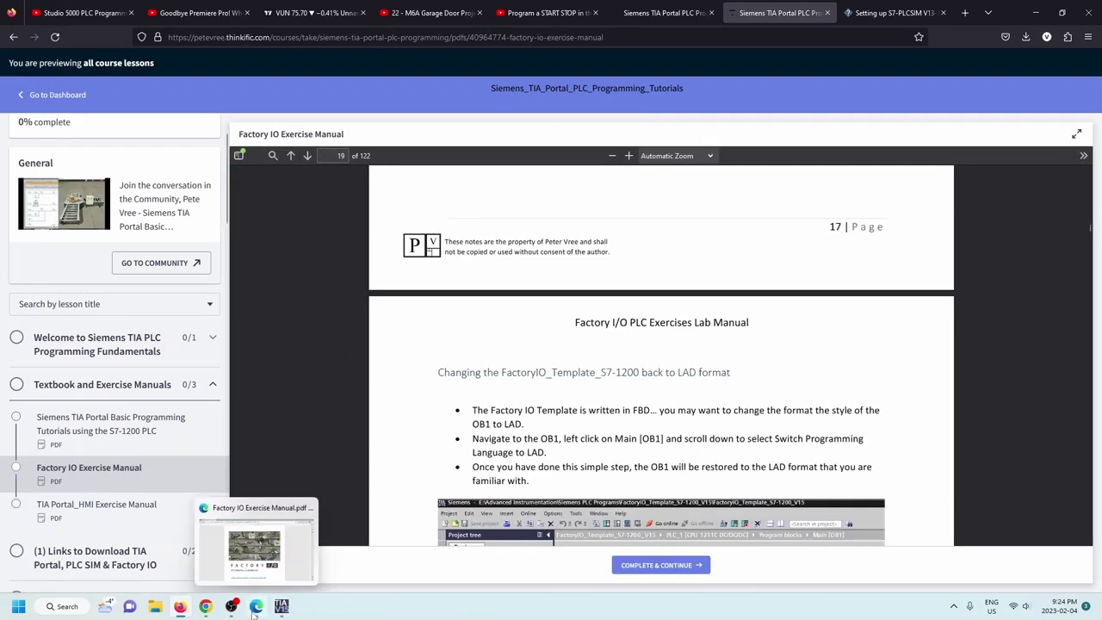
Step: Use the PDF outline to jump to page 15, 'Setting up Factory IO to communicate with S7-PLCSIM'
click(241, 156)
click(256, 174)
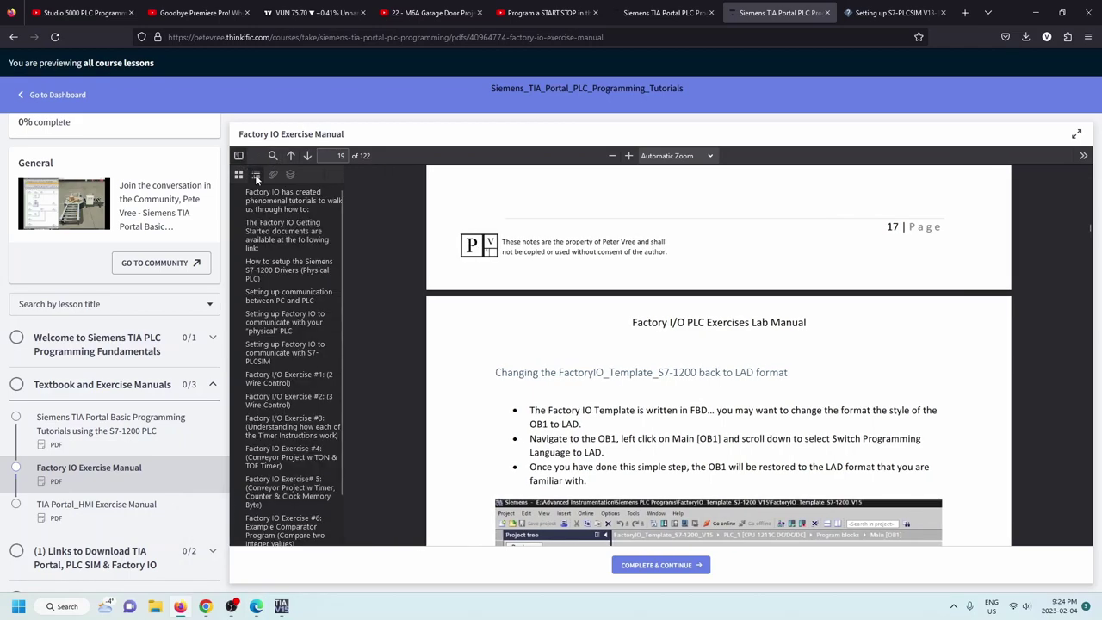
click(290, 326)
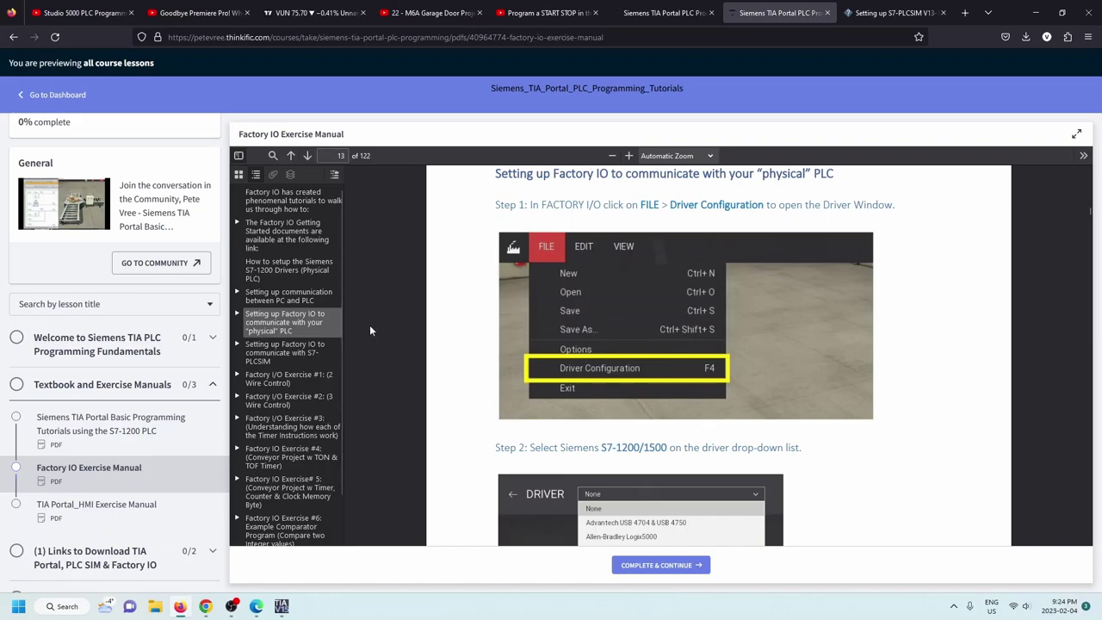
click(292, 359)
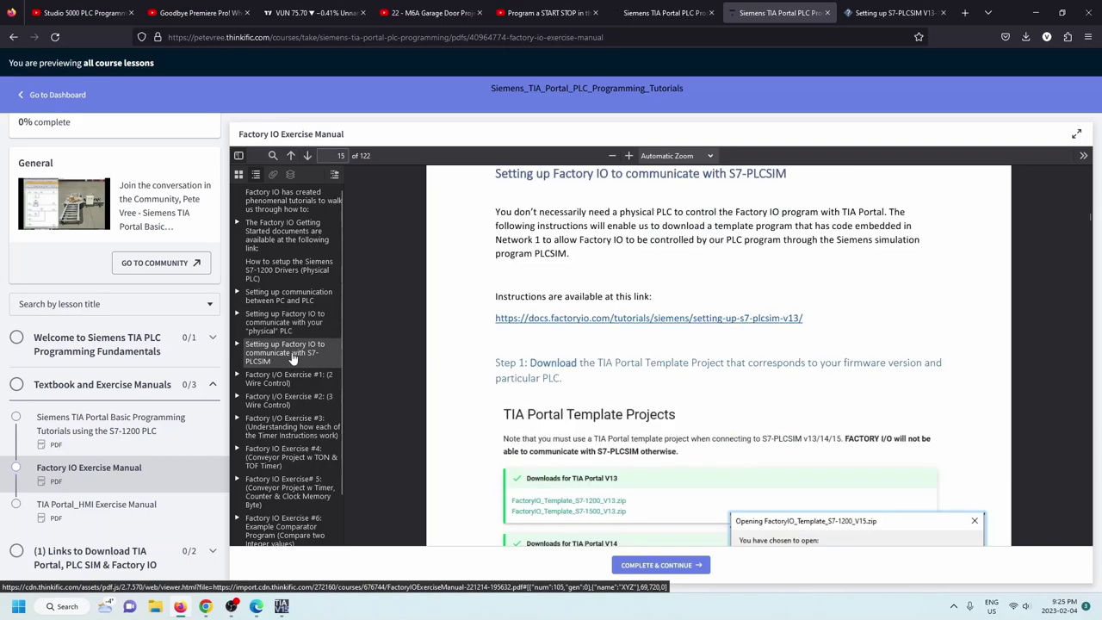
scroll(480, 230, up, 1)
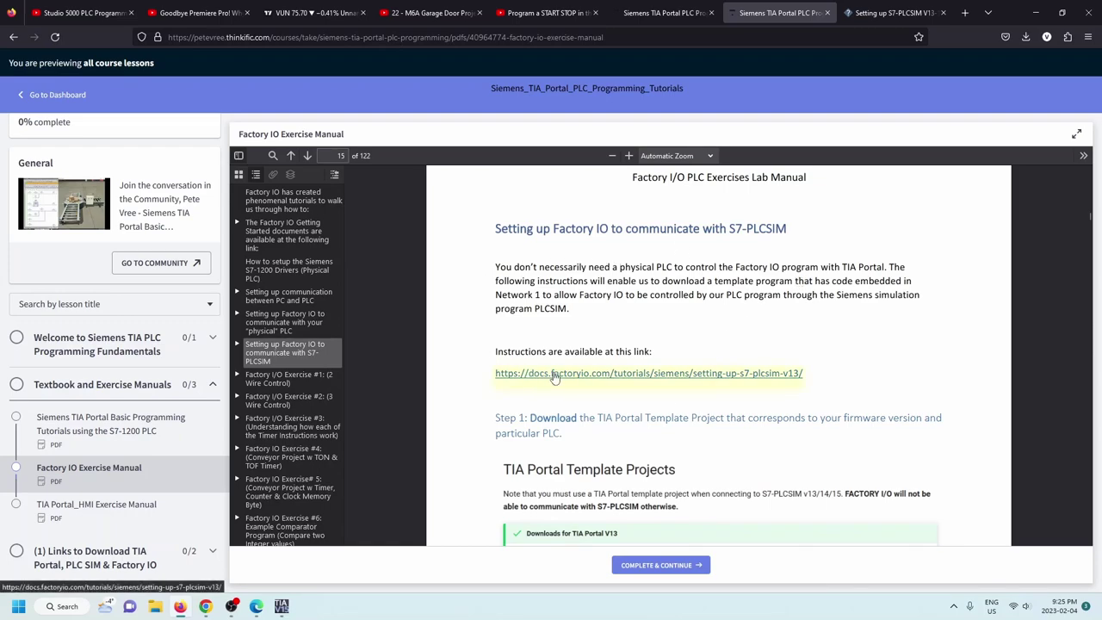
scroll(554, 377, down, 1)
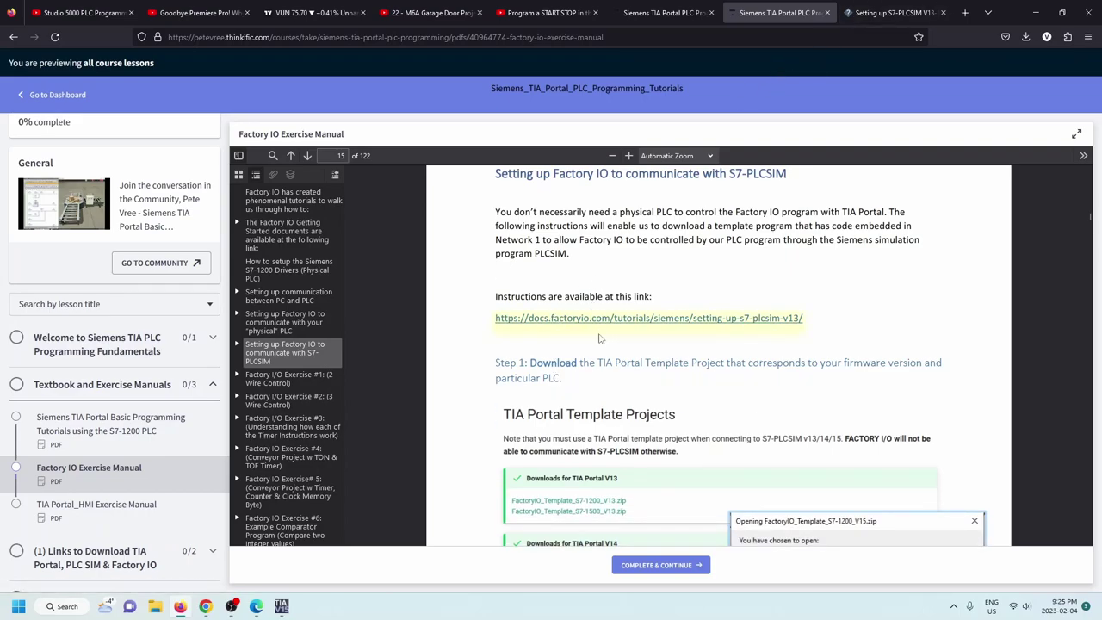
click(913, 14)
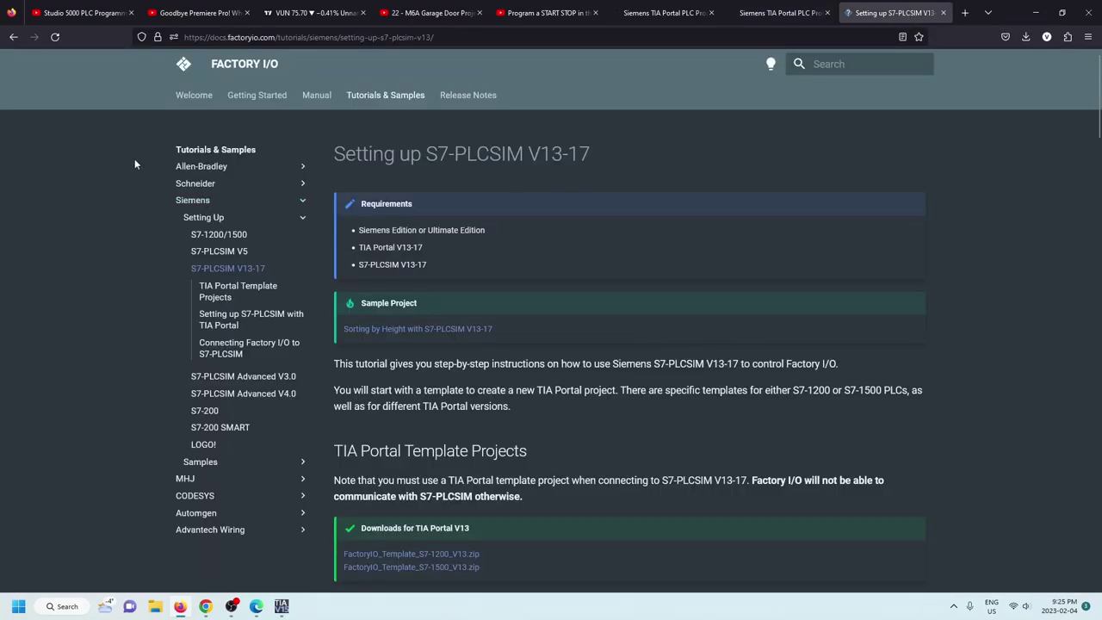
Step: Scroll to the downloads and get FactoryIO_Template_S7-1200_V15.zip (514 kB)
scroll(662, 250, down, 5)
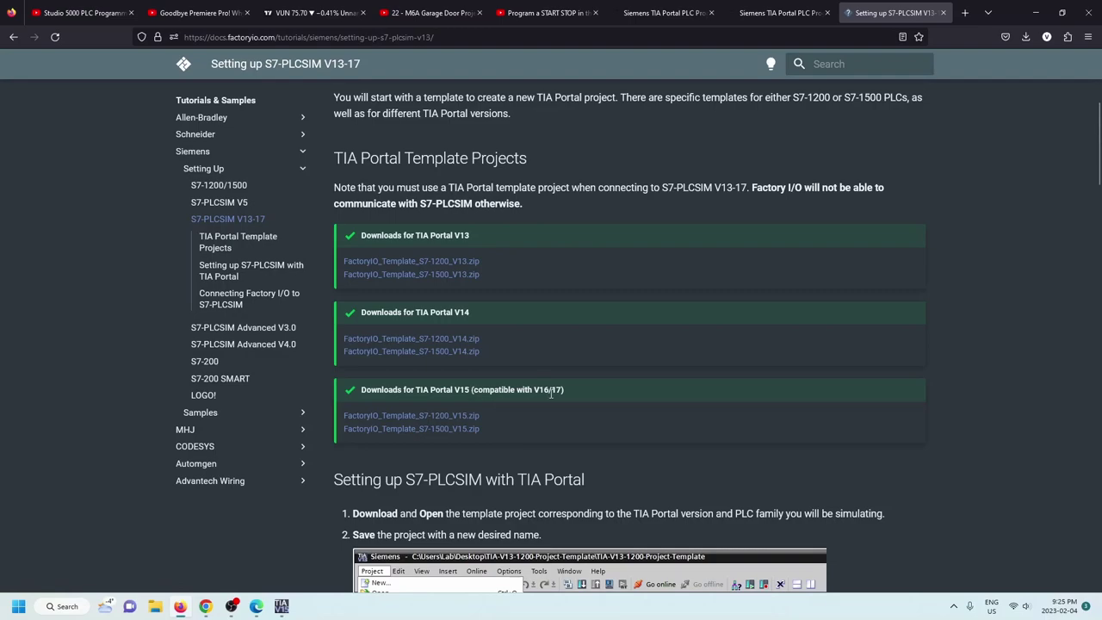
click(436, 417)
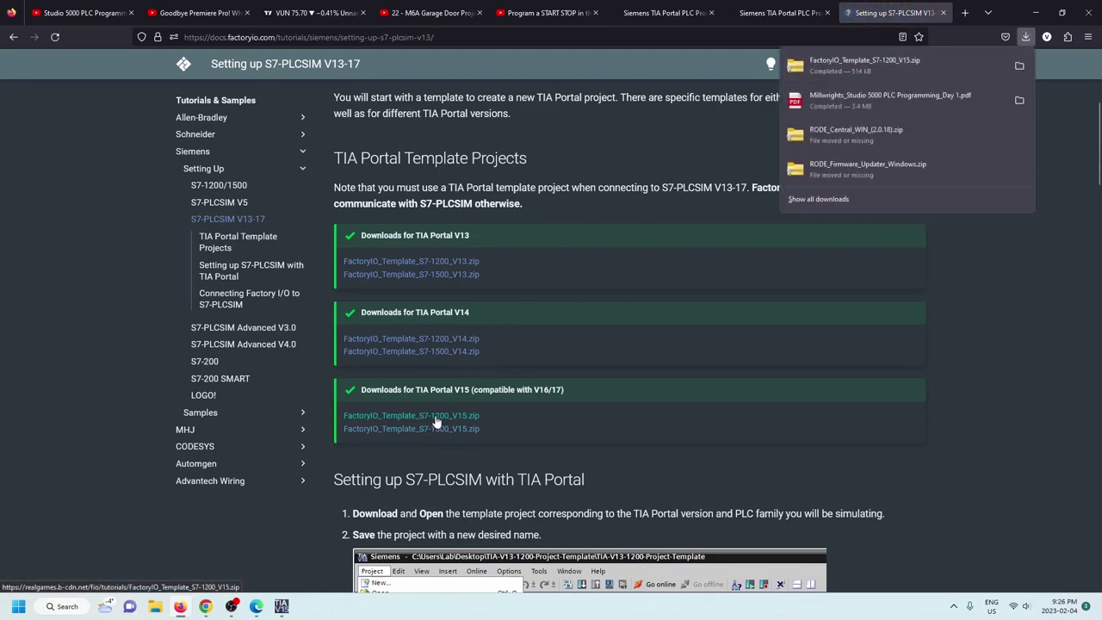
Step: Show the downloaded template zip in Downloads and extract it there
right_click(836, 66)
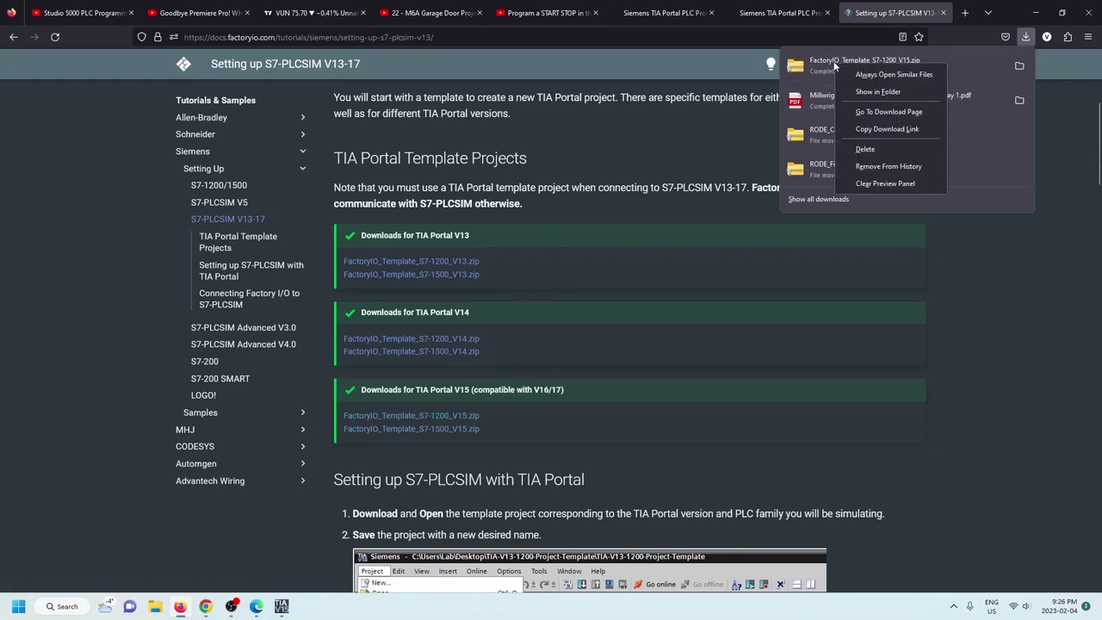
click(884, 92)
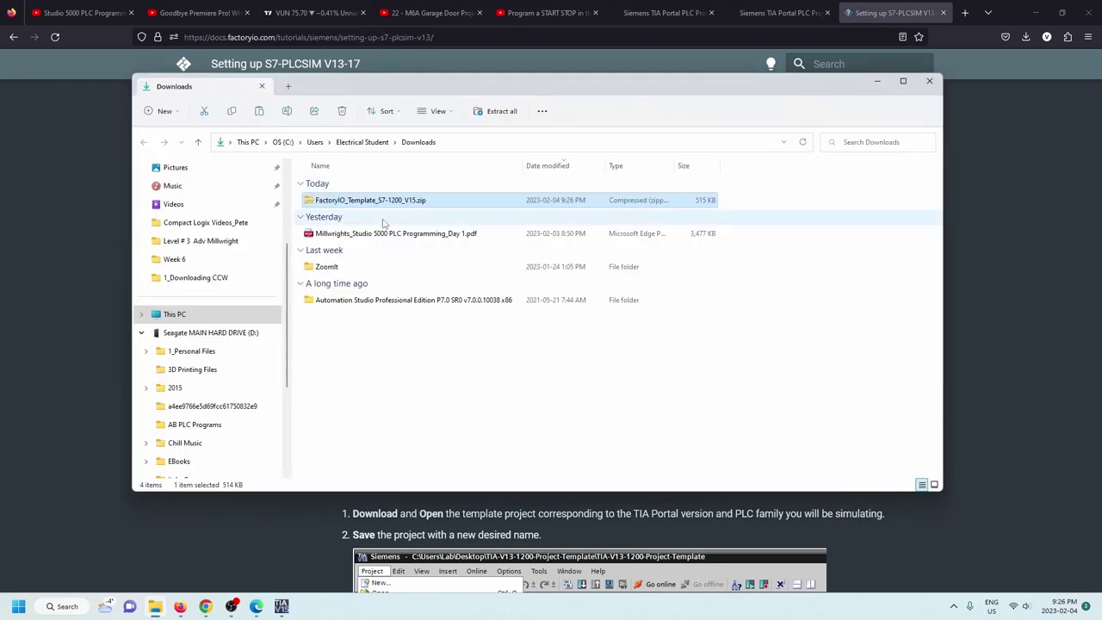
right_click(394, 200)
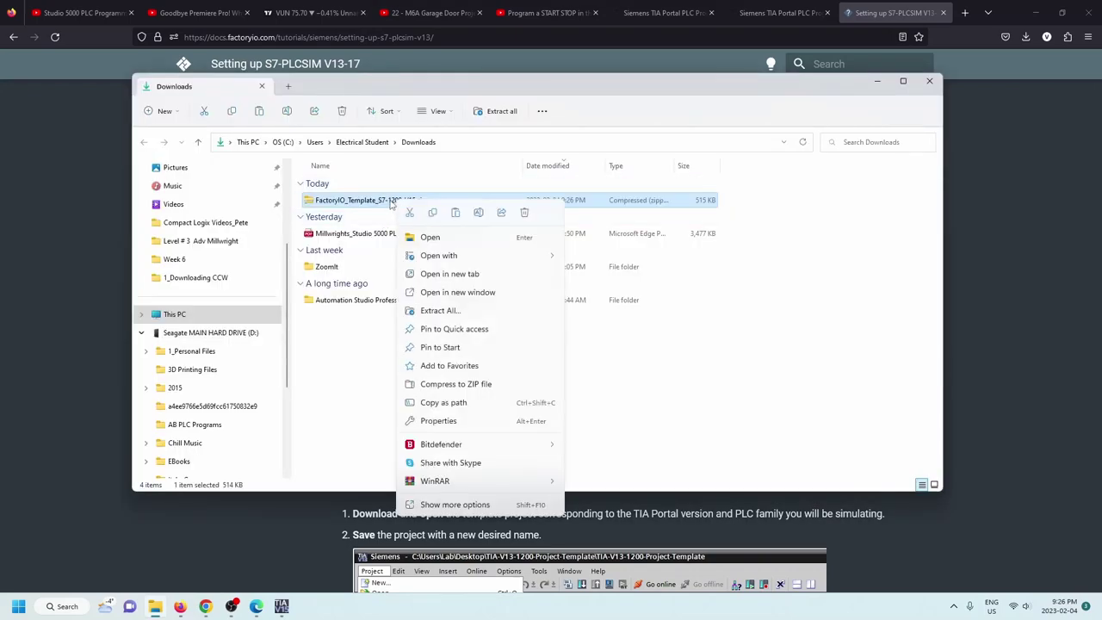
click(437, 310)
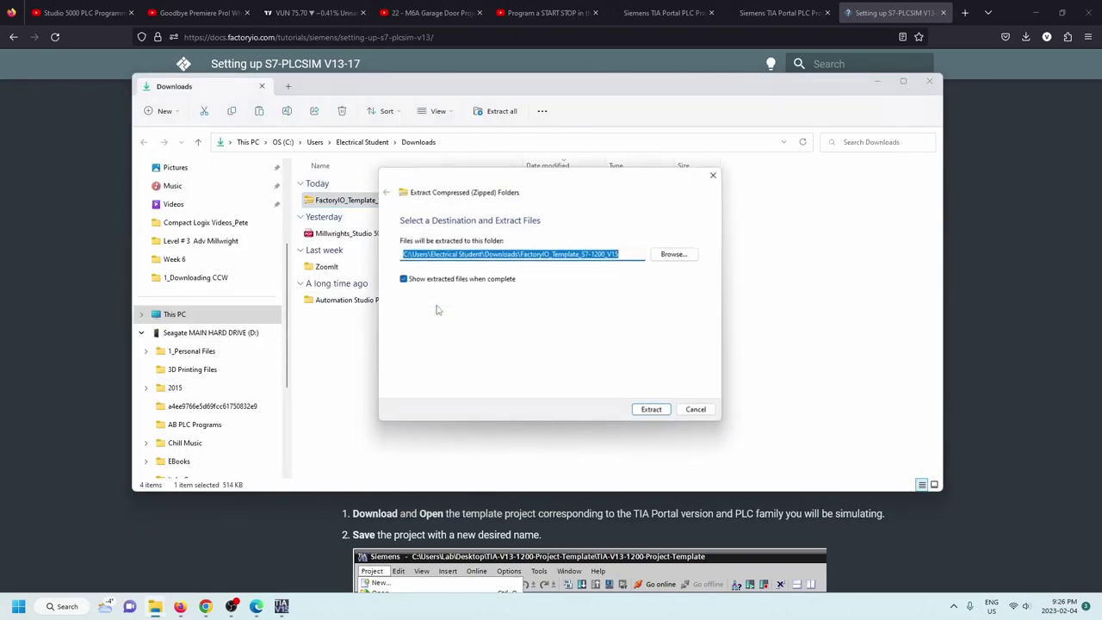
click(656, 413)
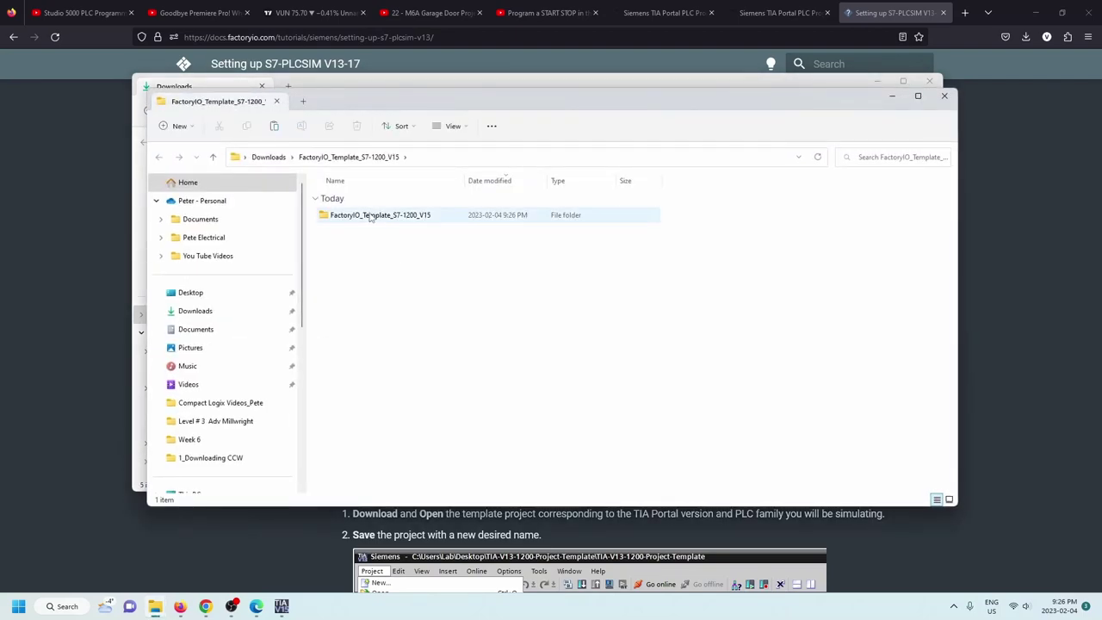
Step: Check the extracted FactoryIO_Template_S7-1200_V15 folder's contents, then cut the folder for moving
double_click(371, 217)
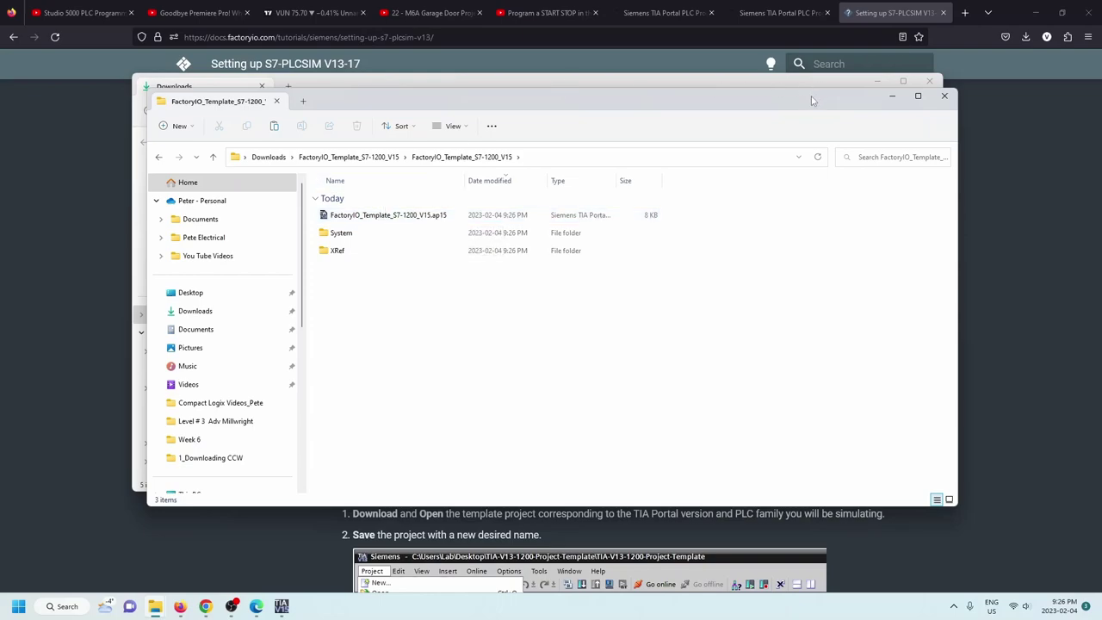
click(213, 157)
right_click(383, 220)
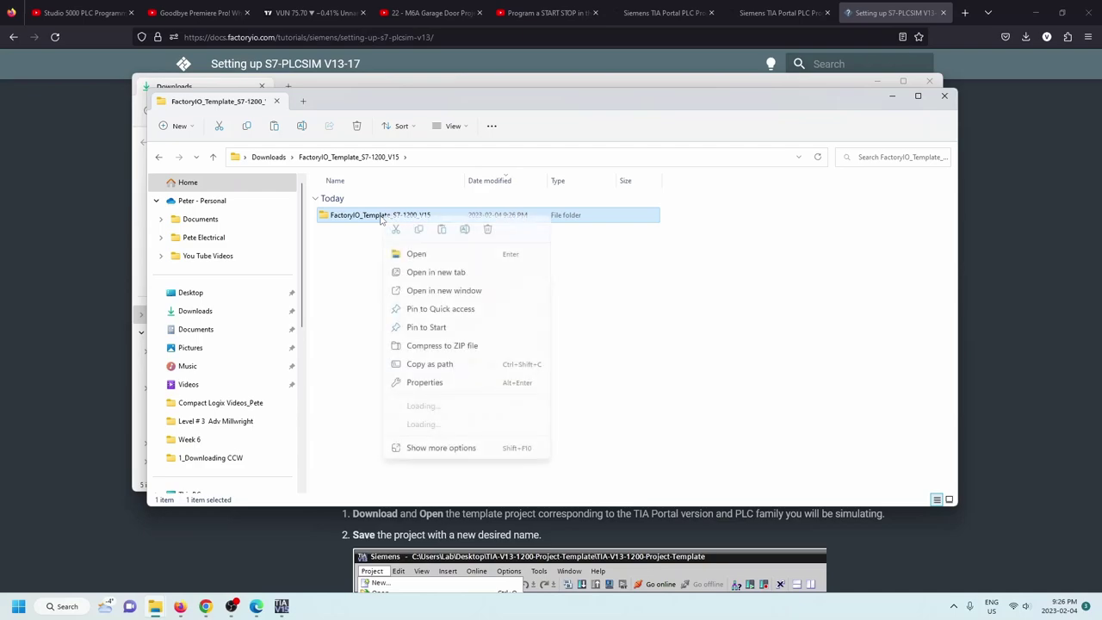
click(397, 231)
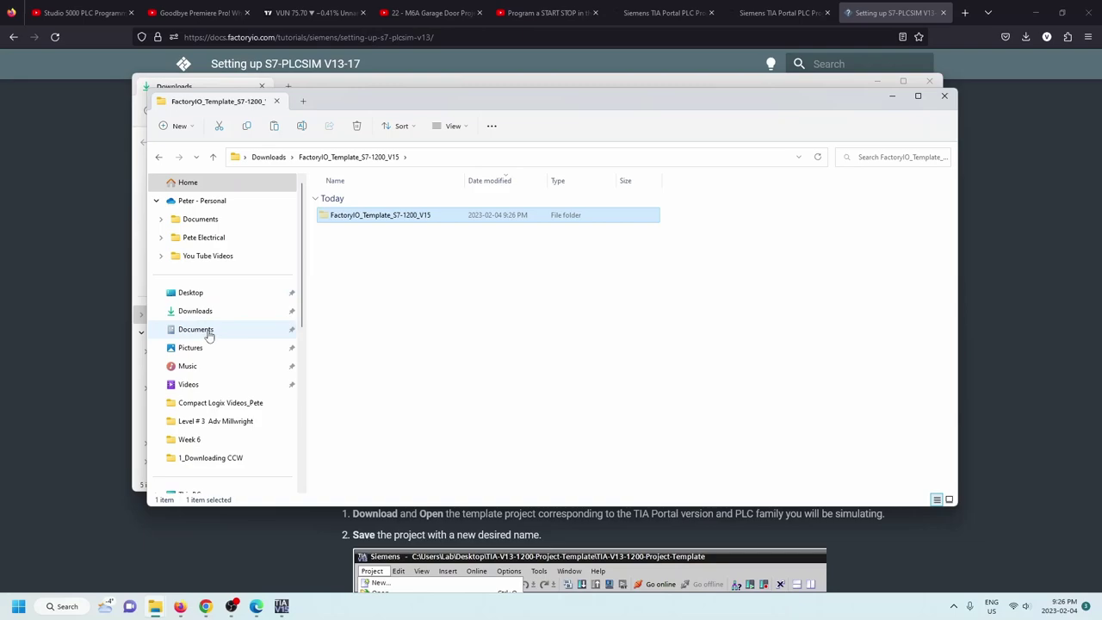
Step: Paste the template folder into Documents\Automation and open FactoryIO_Template_S7-1200_V15.ap15 in TIA Portal
click(209, 330)
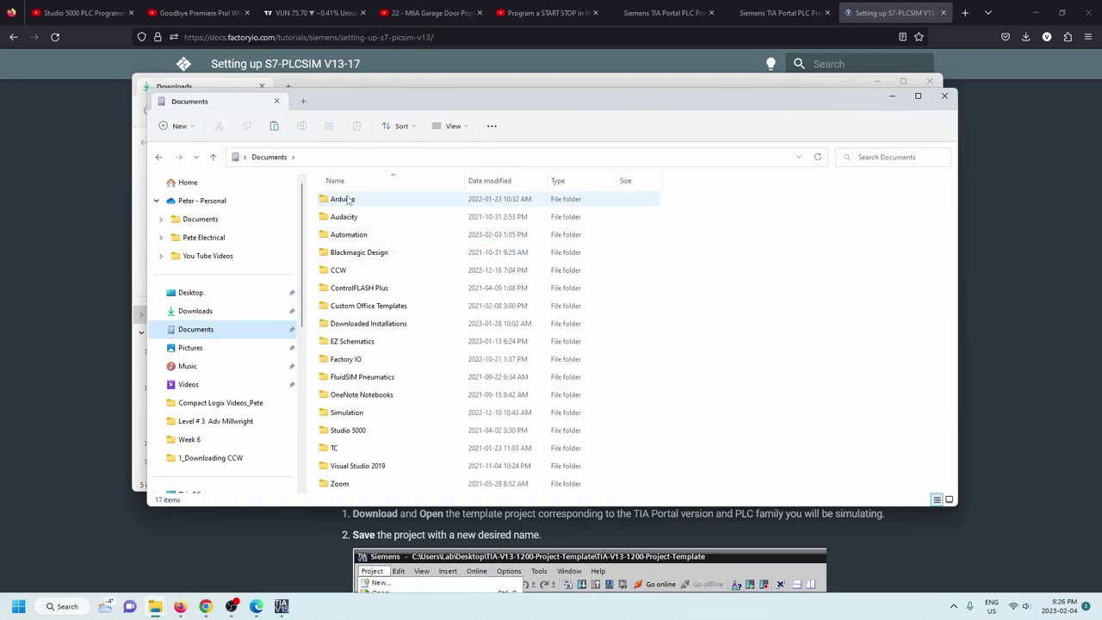
double_click(350, 236)
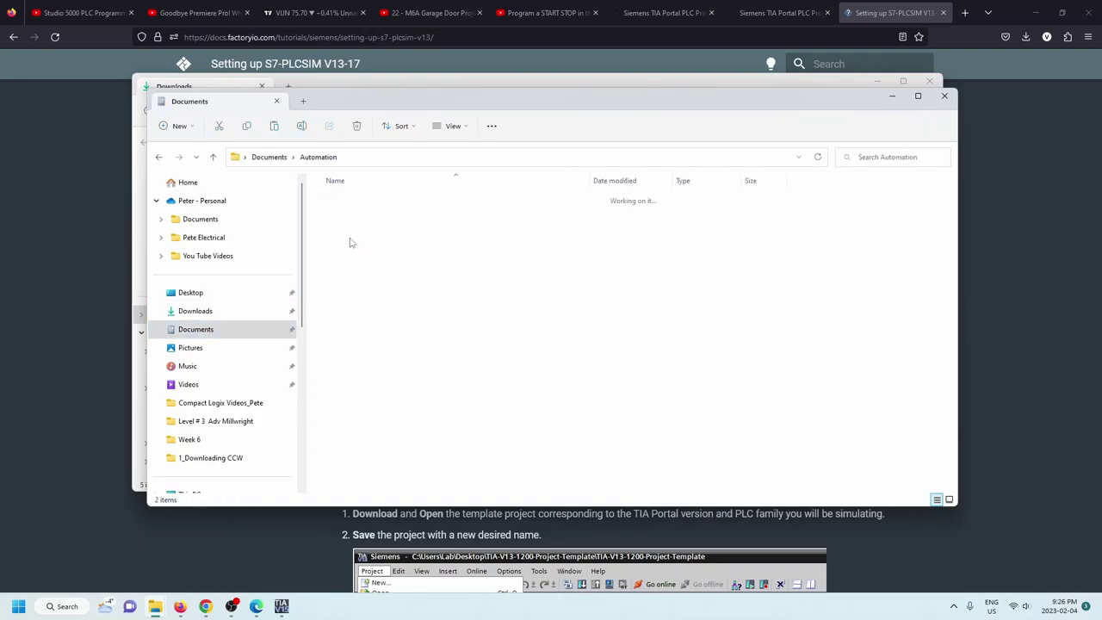
right_click(361, 261)
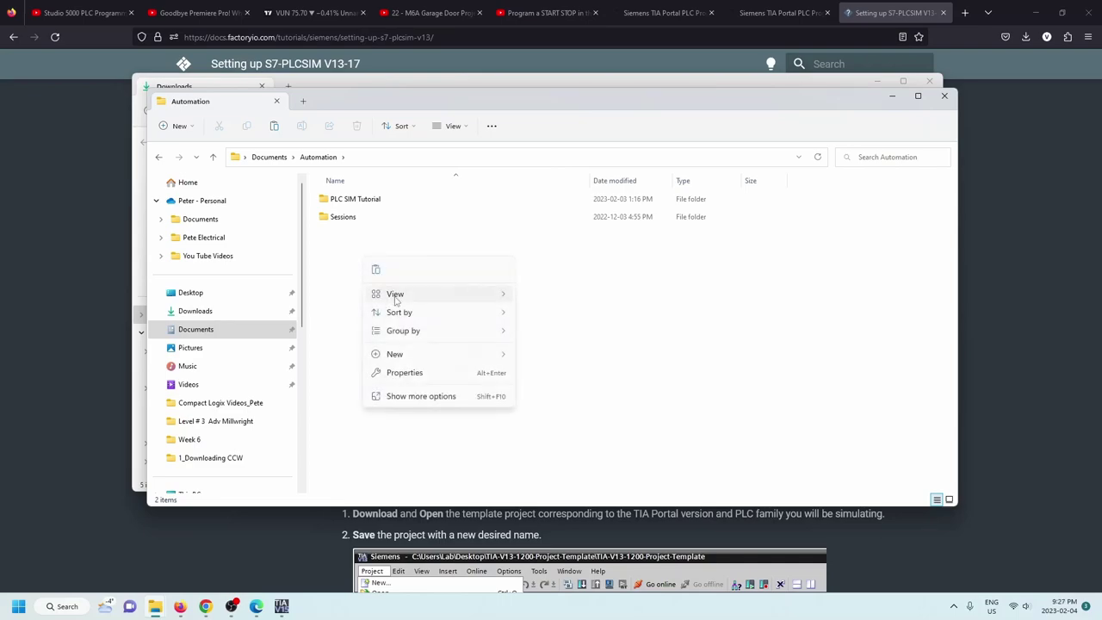
key(Escape)
key(ctrl+v)
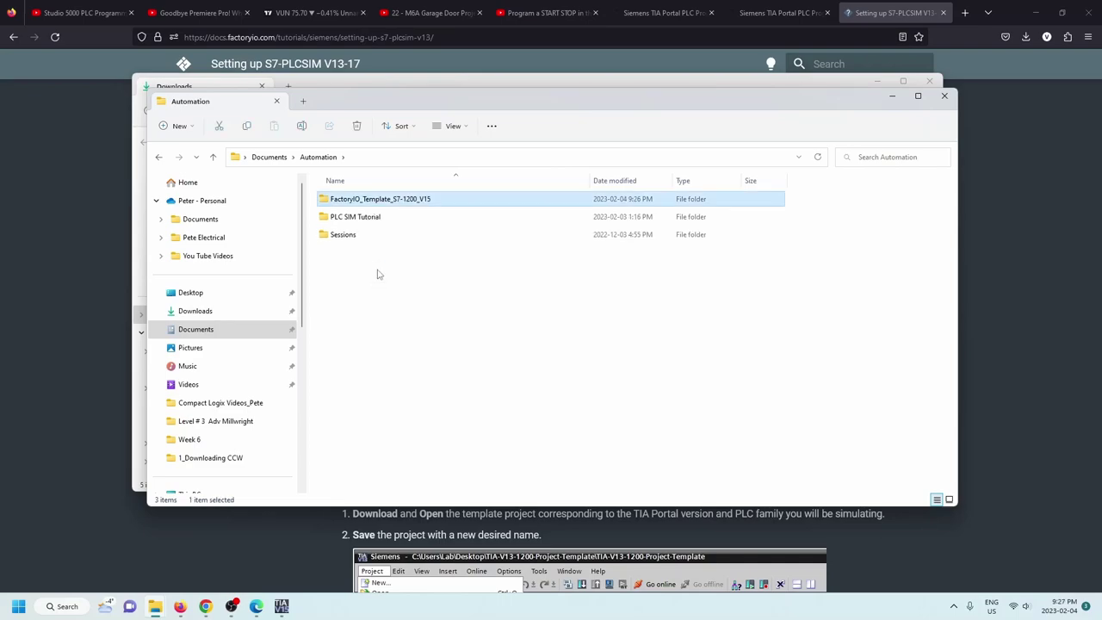
double_click(377, 203)
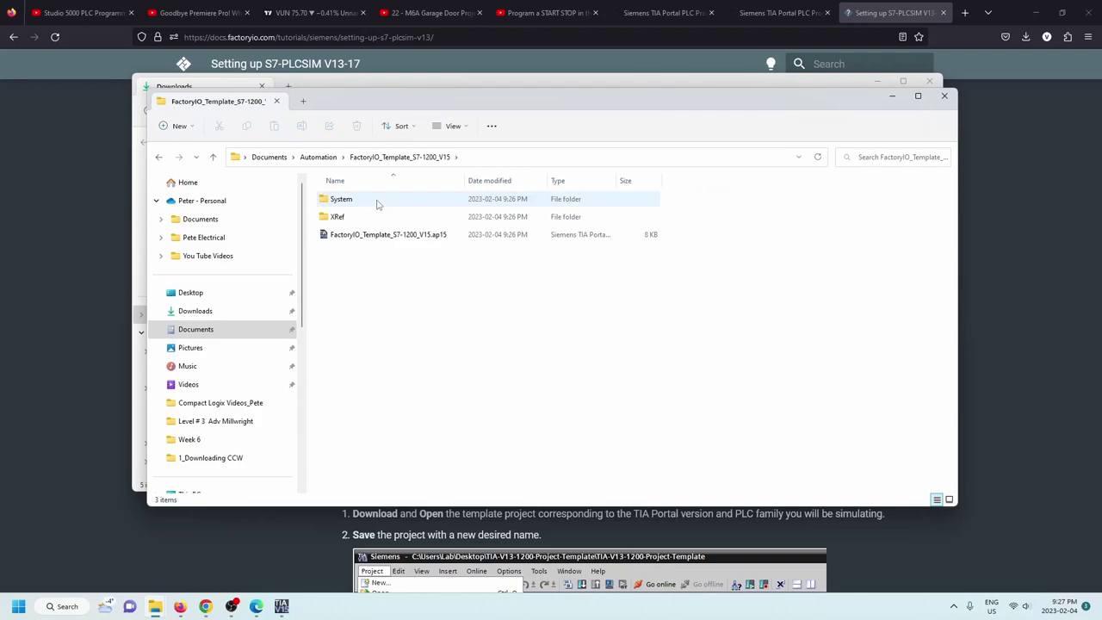
double_click(366, 238)
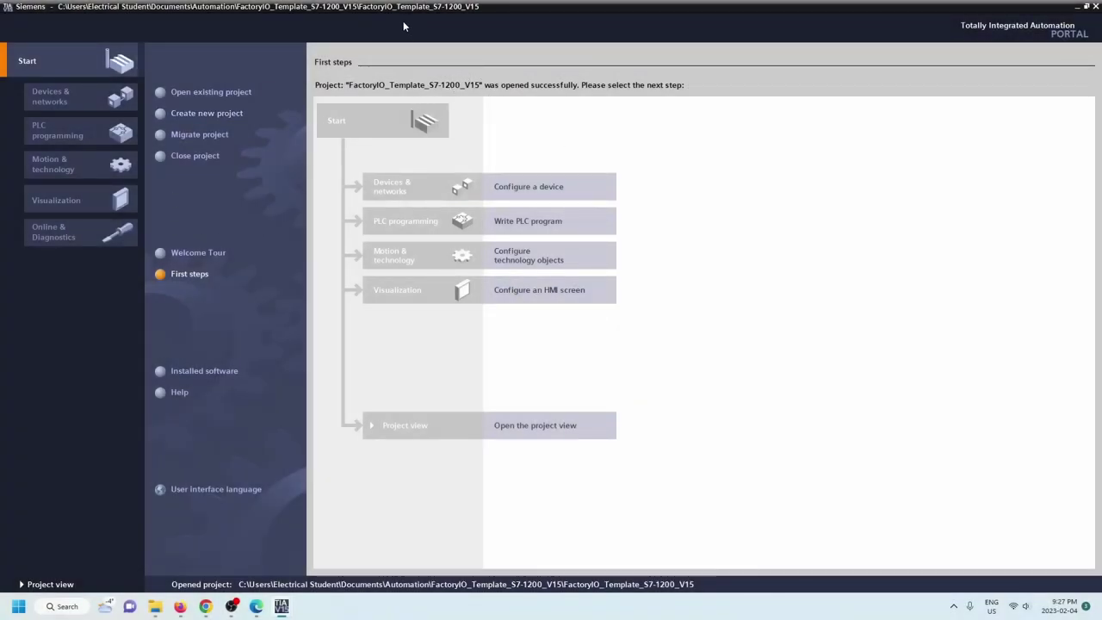
Step: Return to the course manual tab and scroll from page 15 to page 18's Steps 4 and 5
mouse_move(255, 608)
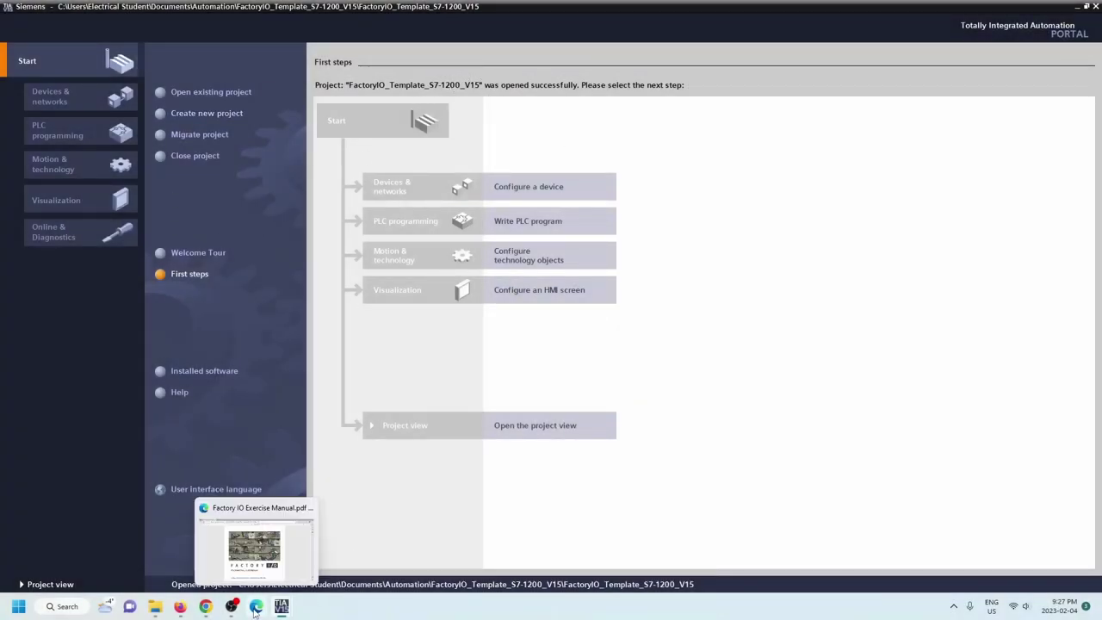
click(180, 606)
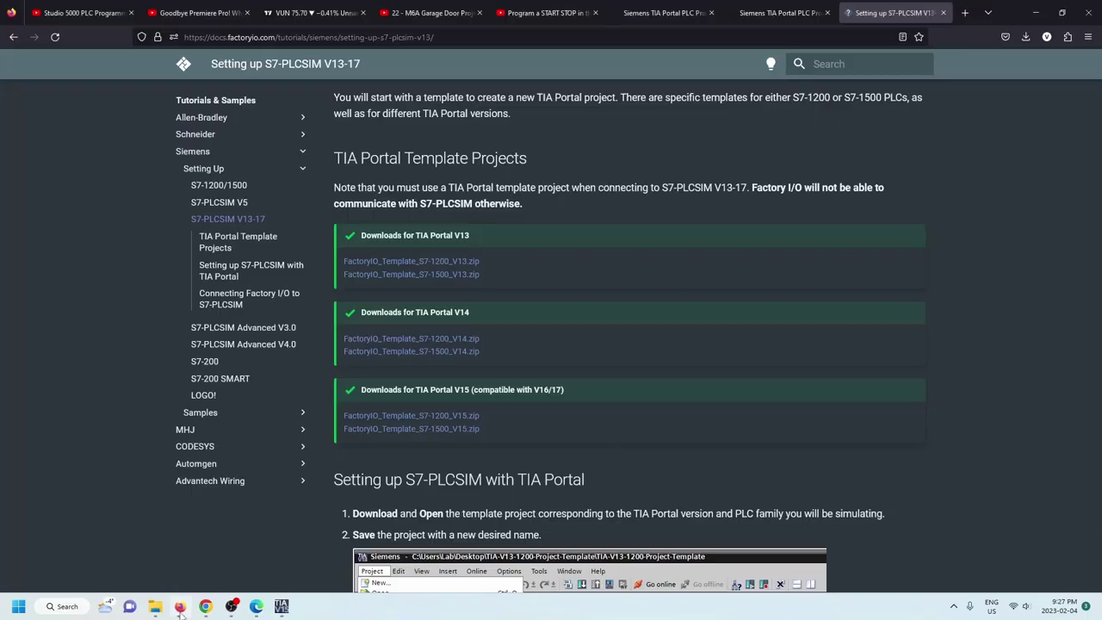
click(775, 15)
scroll(639, 321, down, 3)
scroll(640, 320, down, 1)
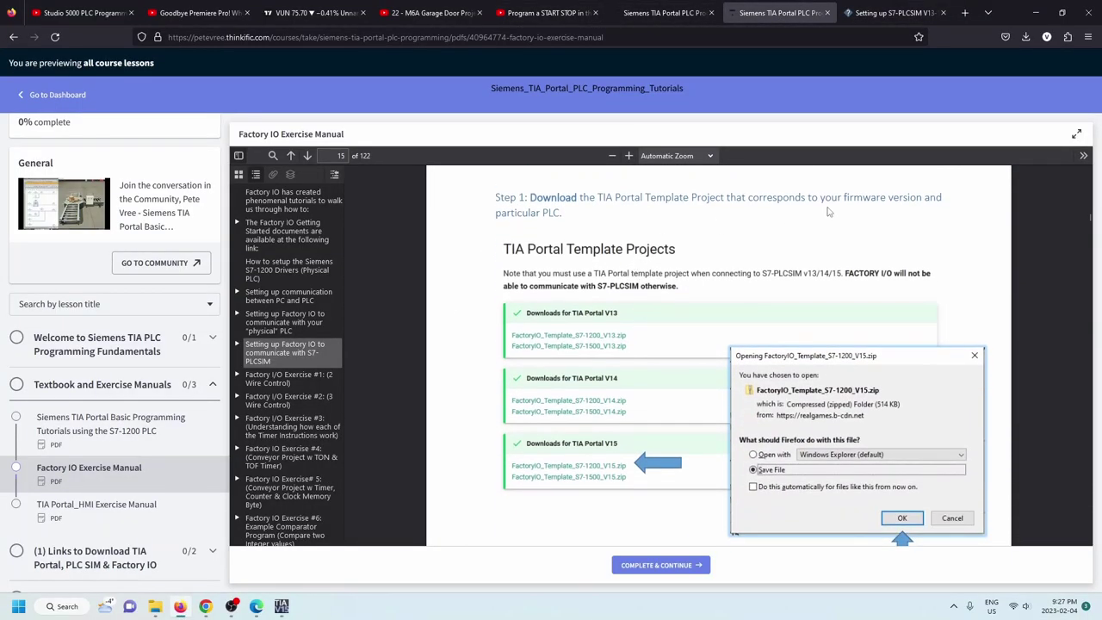
scroll(776, 228, down, 10)
scroll(729, 230, up, 1)
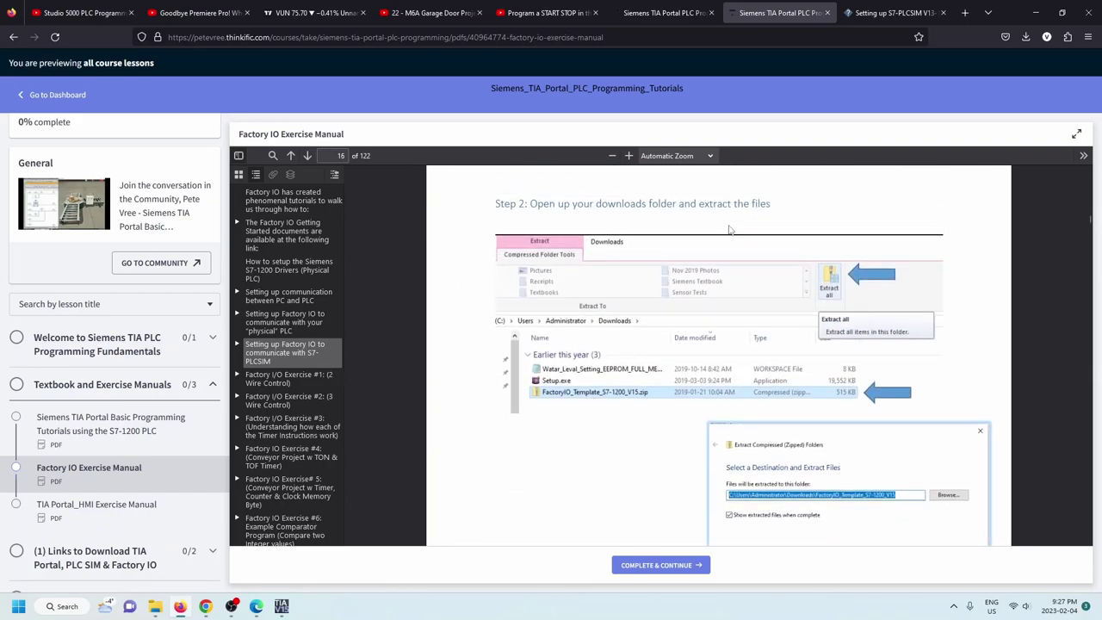
scroll(828, 360, down, 4)
scroll(828, 360, down, 8)
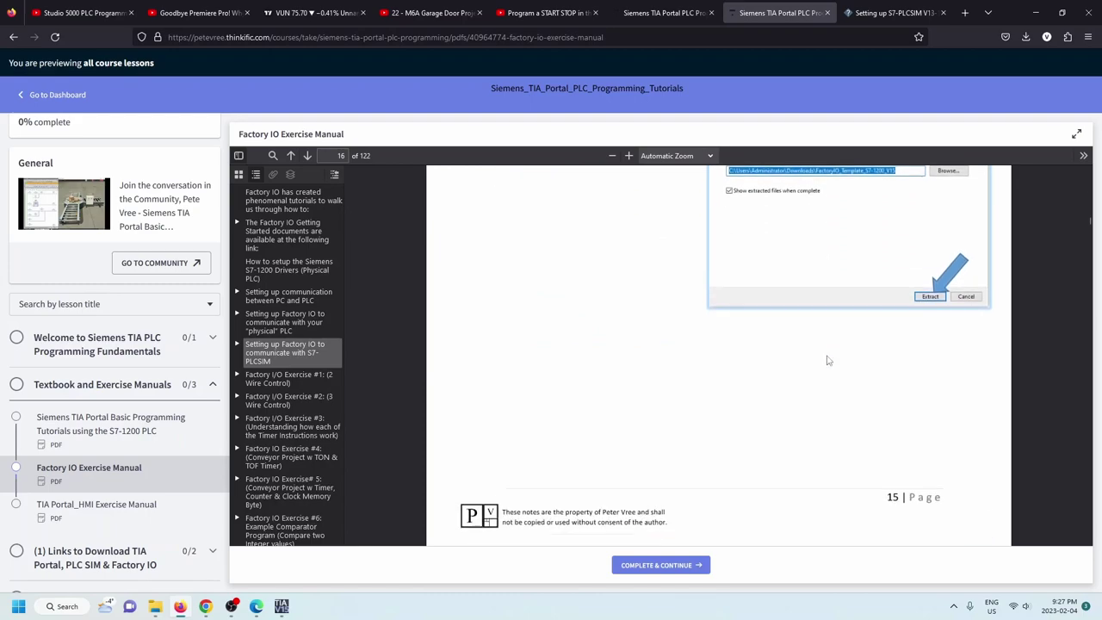
scroll(828, 359, down, 2)
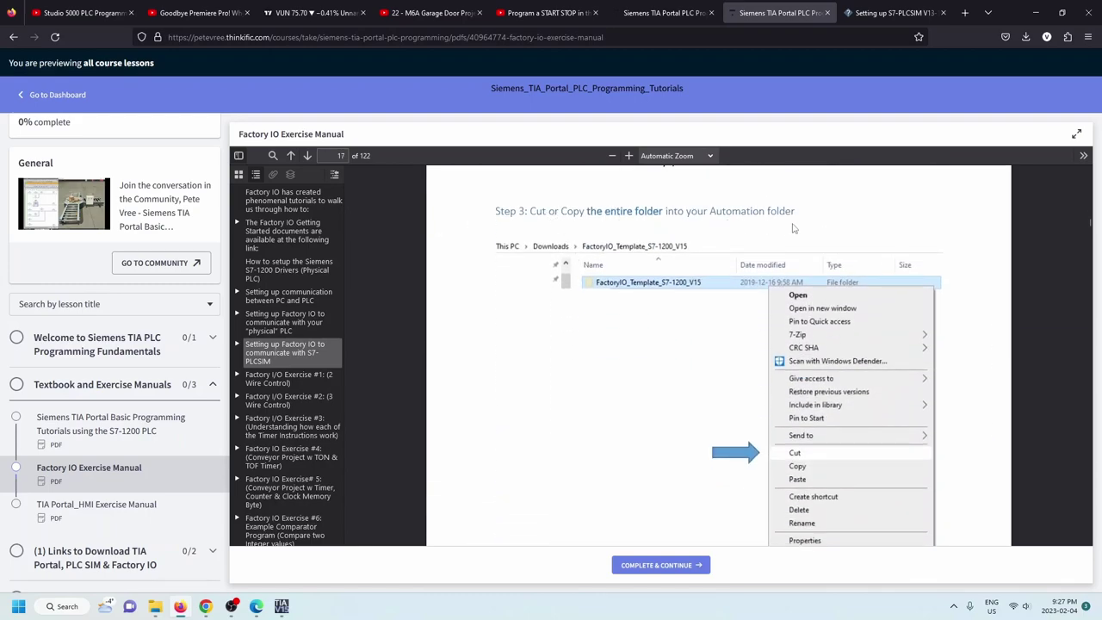
scroll(851, 229, down, 5)
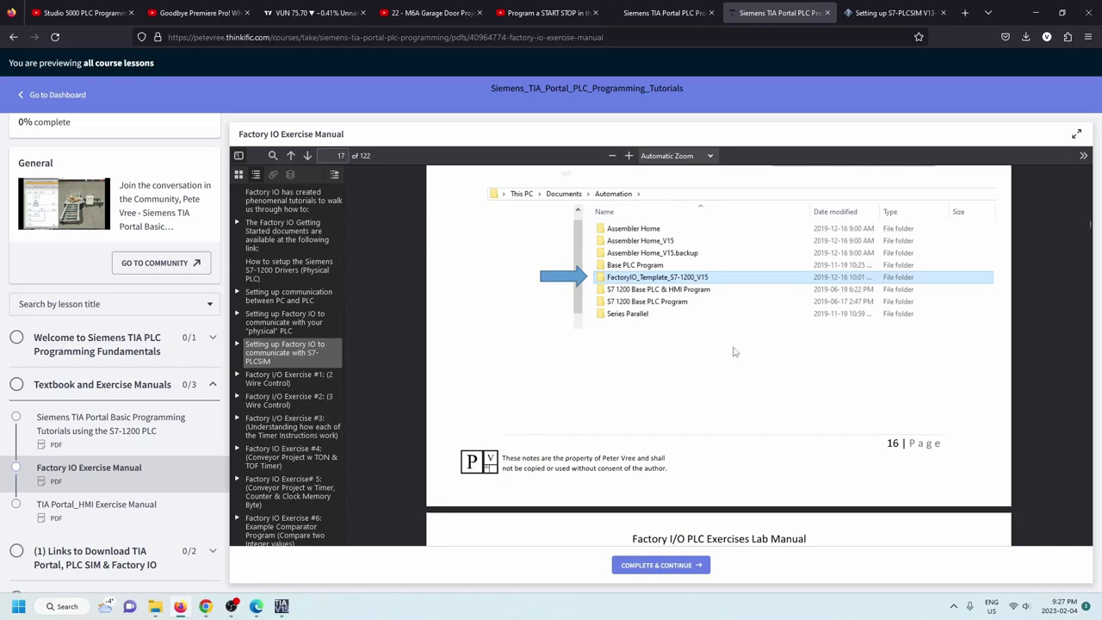
scroll(735, 351, up, 1)
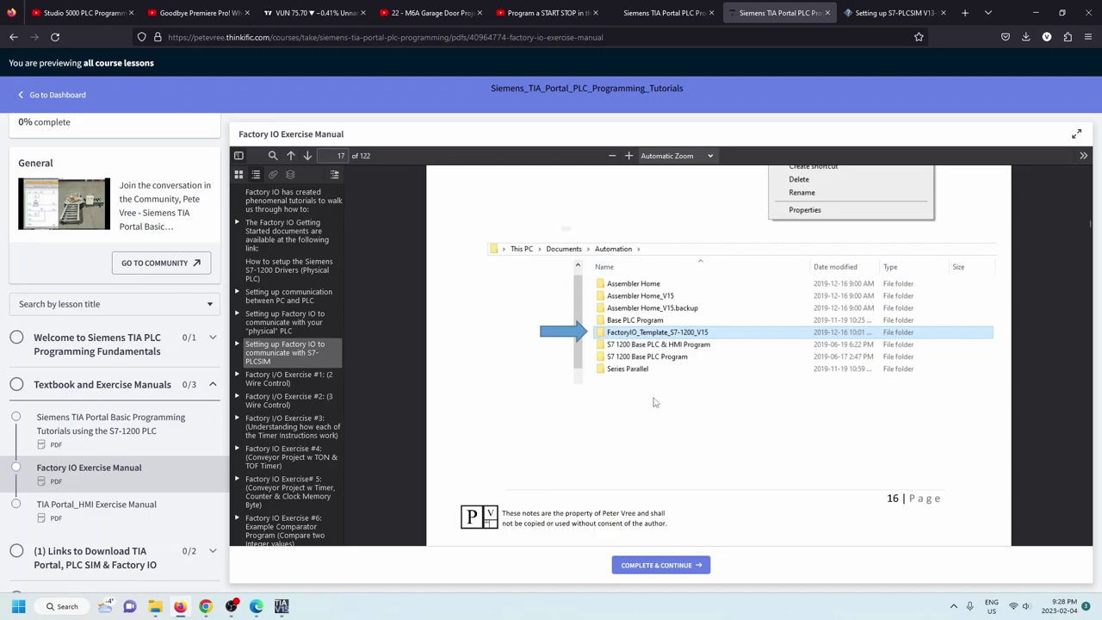
scroll(655, 400, down, 5)
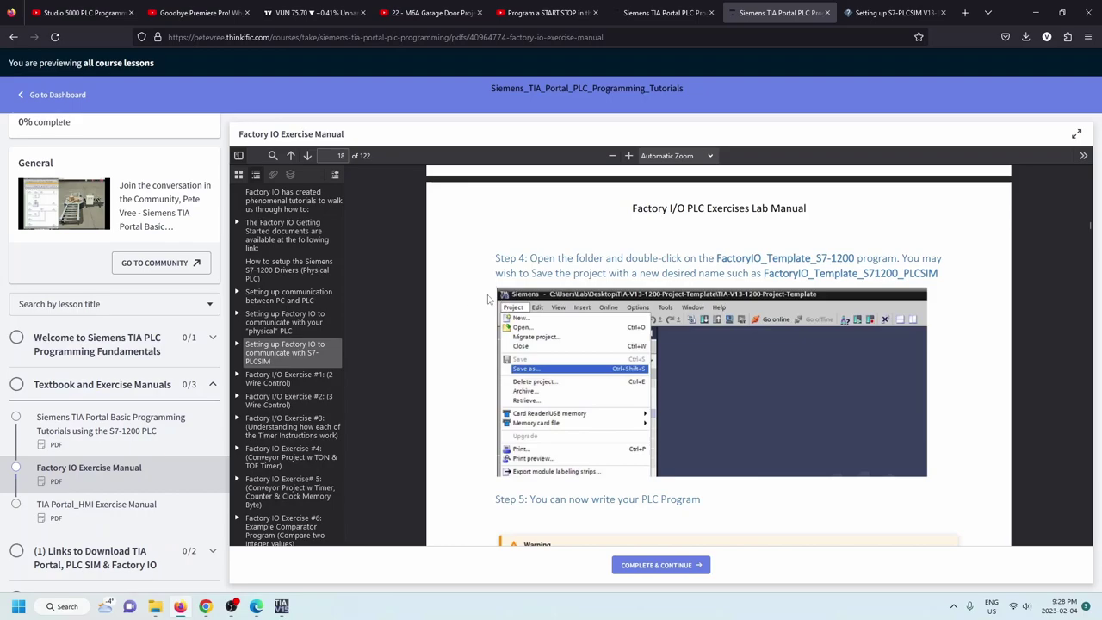
scroll(495, 348, down, 3)
scroll(496, 347, down, 5)
scroll(495, 347, up, 3)
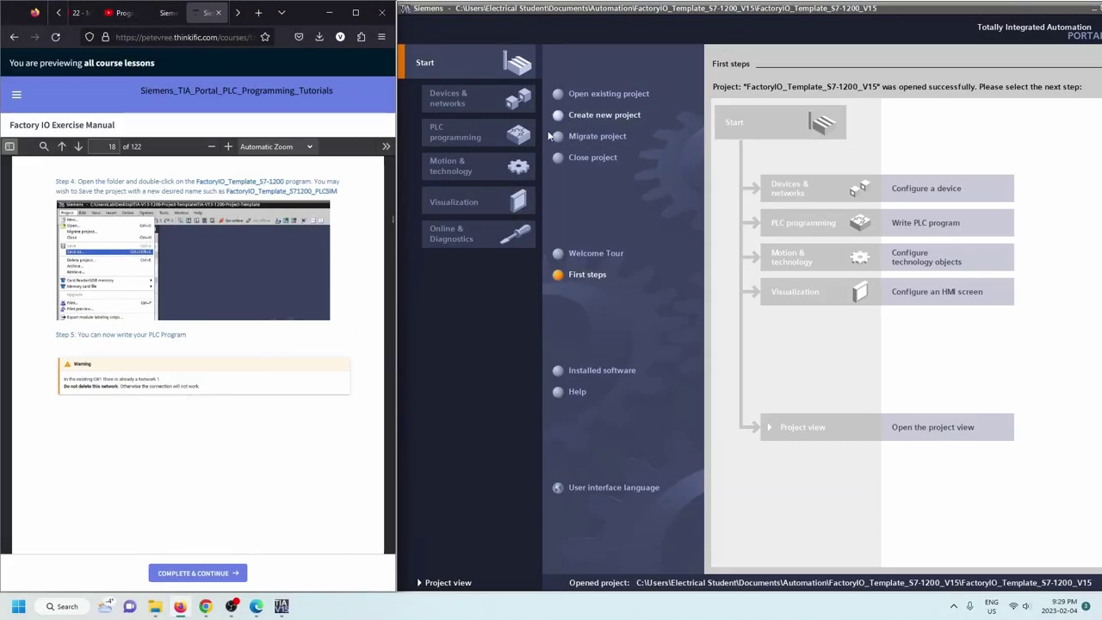
Step: Switch to project view and expand PLC_1 > Program blocks to reveal Main [OB1] and FC9000
click(454, 584)
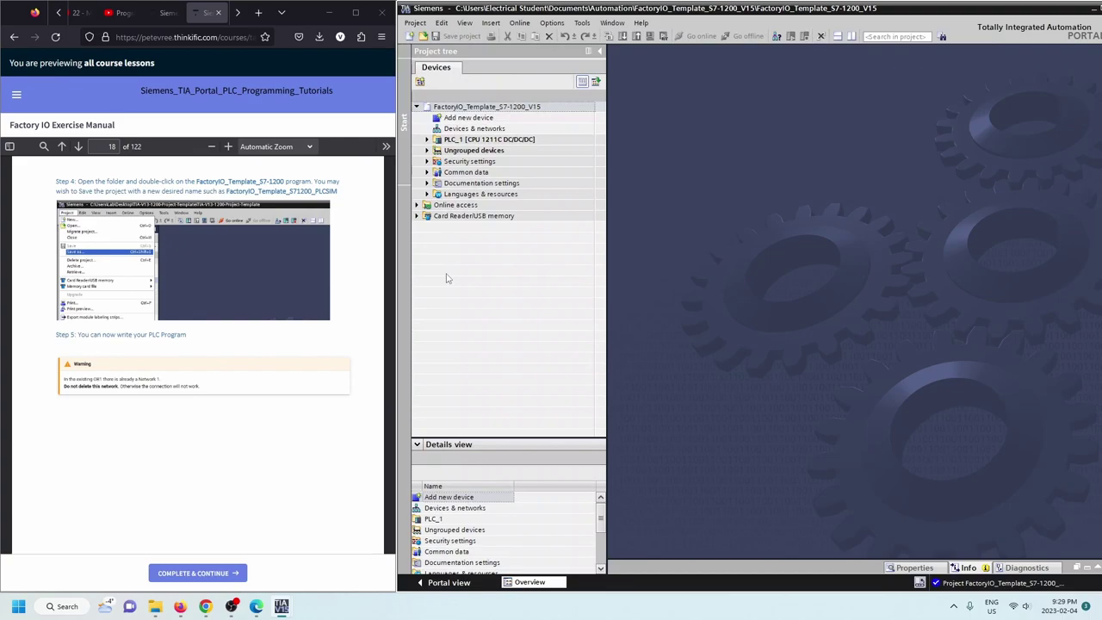
click(426, 139)
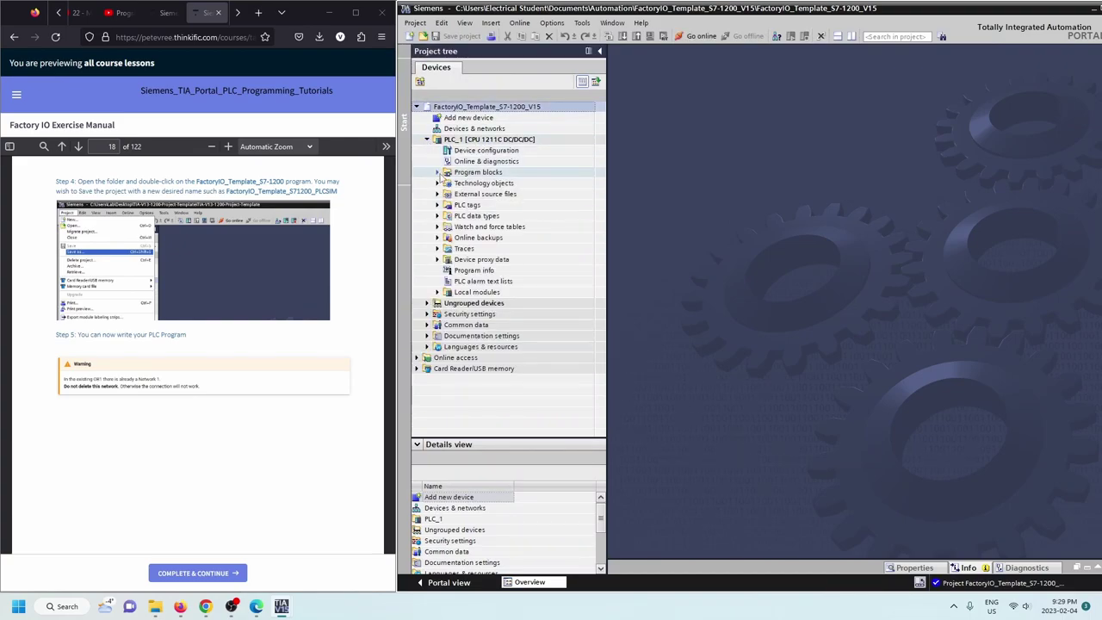
click(436, 172)
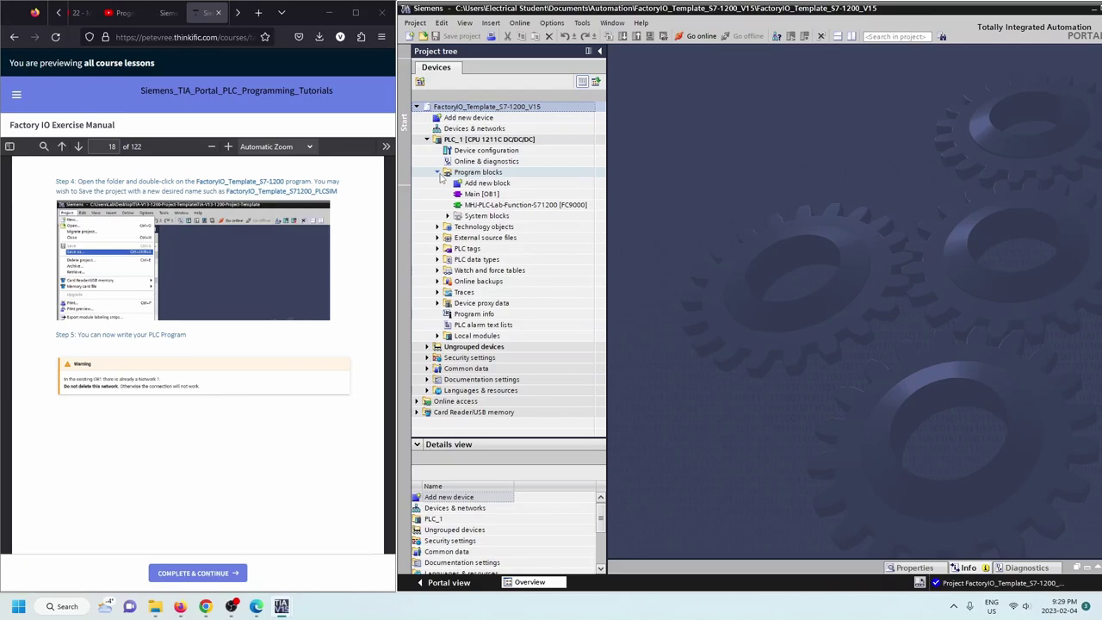
Step: Open Main [OB1], review FC9000's SCL PEEK/POKE code, then reopen Main [OB1]
double_click(488, 195)
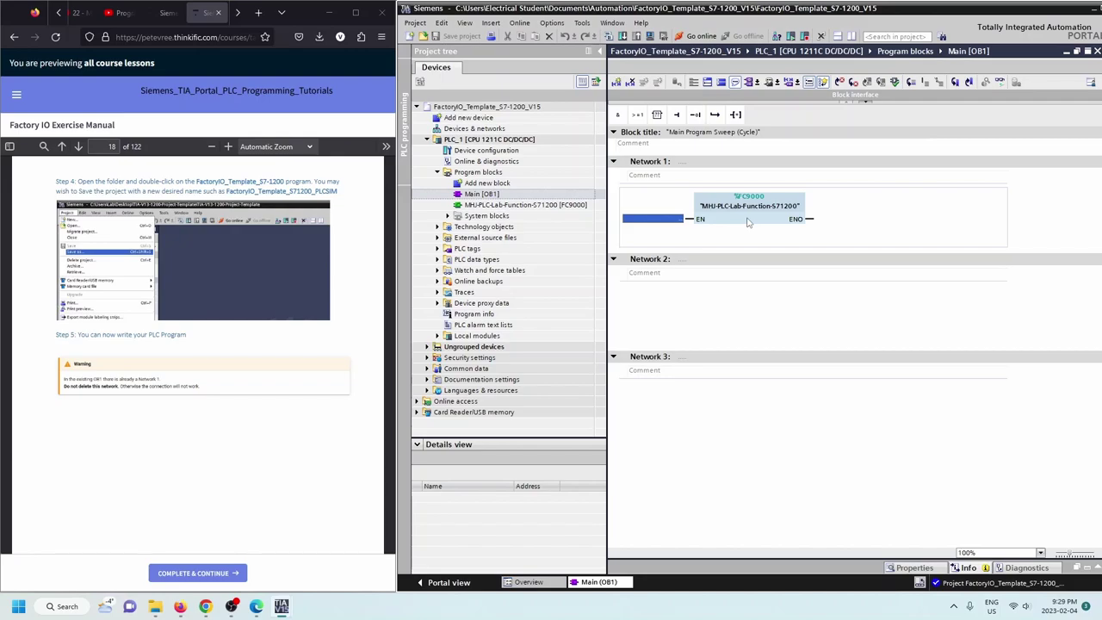
click(531, 205)
double_click(531, 205)
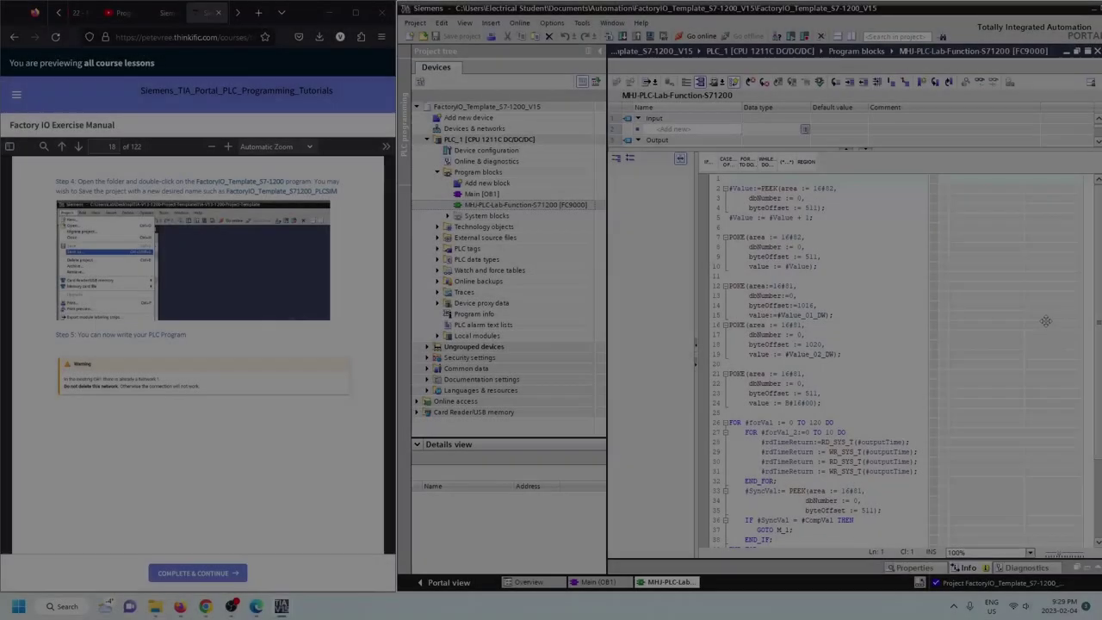
mouse_move(1099, 320)
mouse_down()
mouse_move(1097, 414)
mouse_move(1098, 320)
mouse_up()
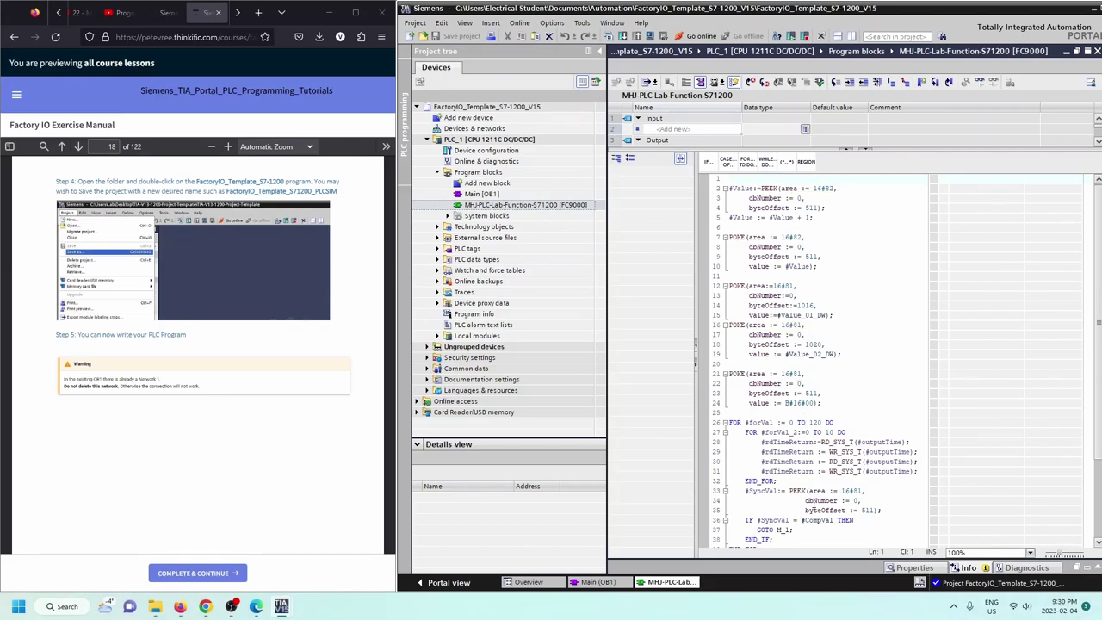
drag(1099, 342, 1099, 431)
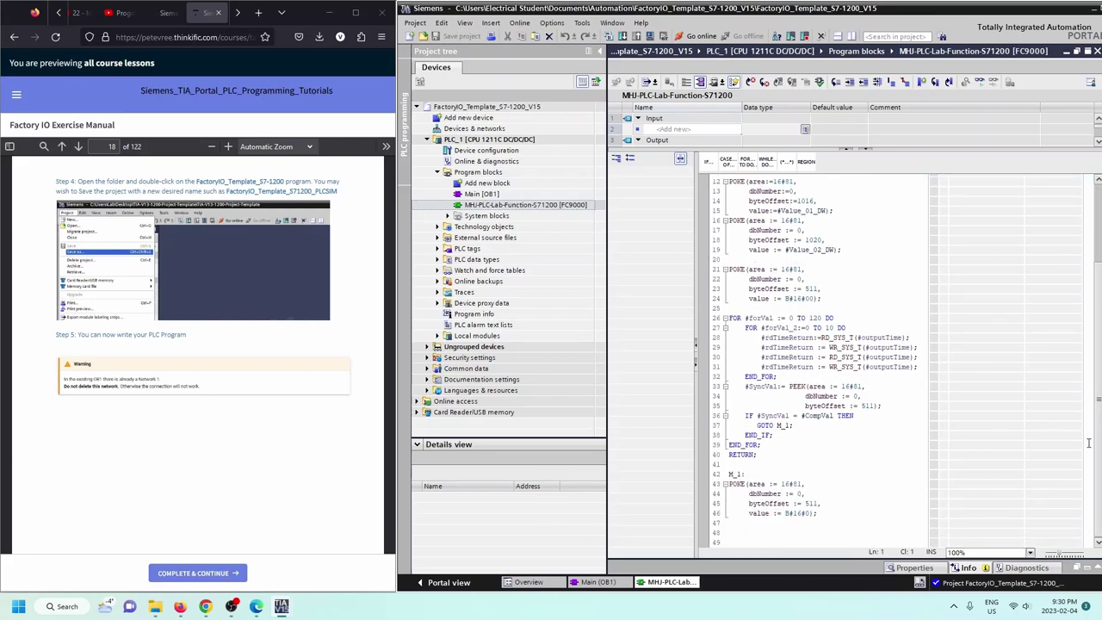
scroll(1090, 444, up, 4)
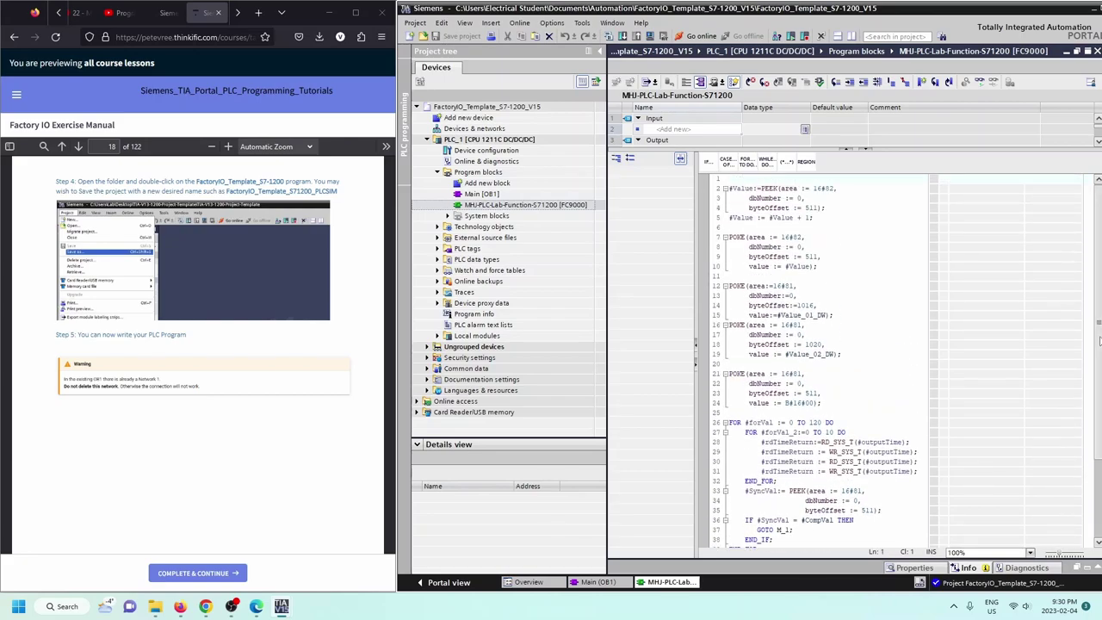
double_click(485, 194)
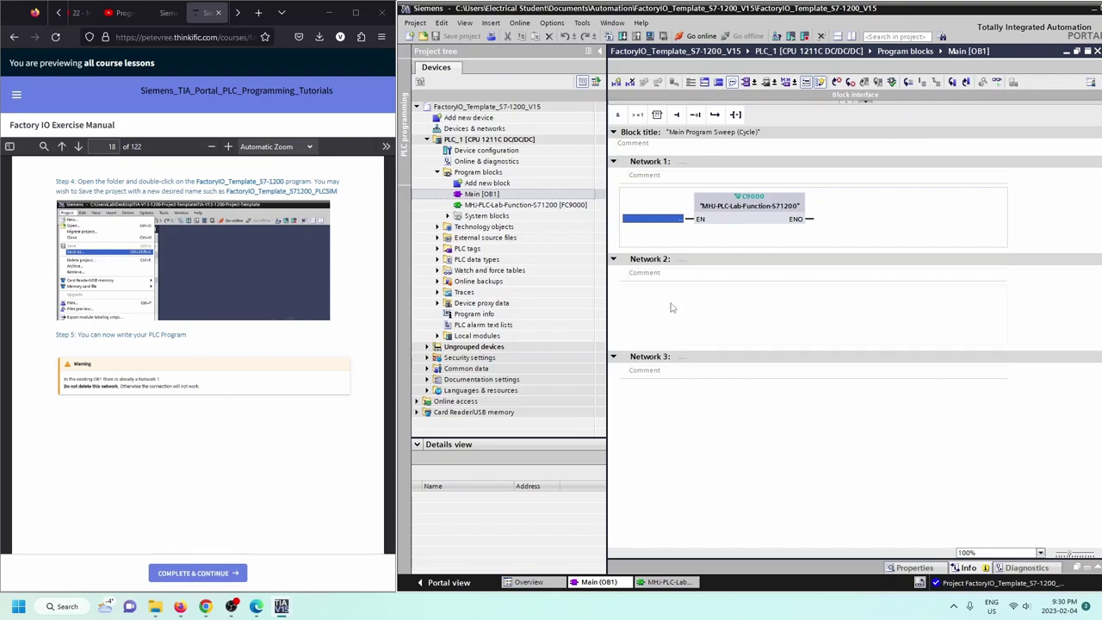
Step: Read the manual's next page and switch Main [OB1]'s programming language to LAD
click(84, 379)
scroll(83, 378, down, 5)
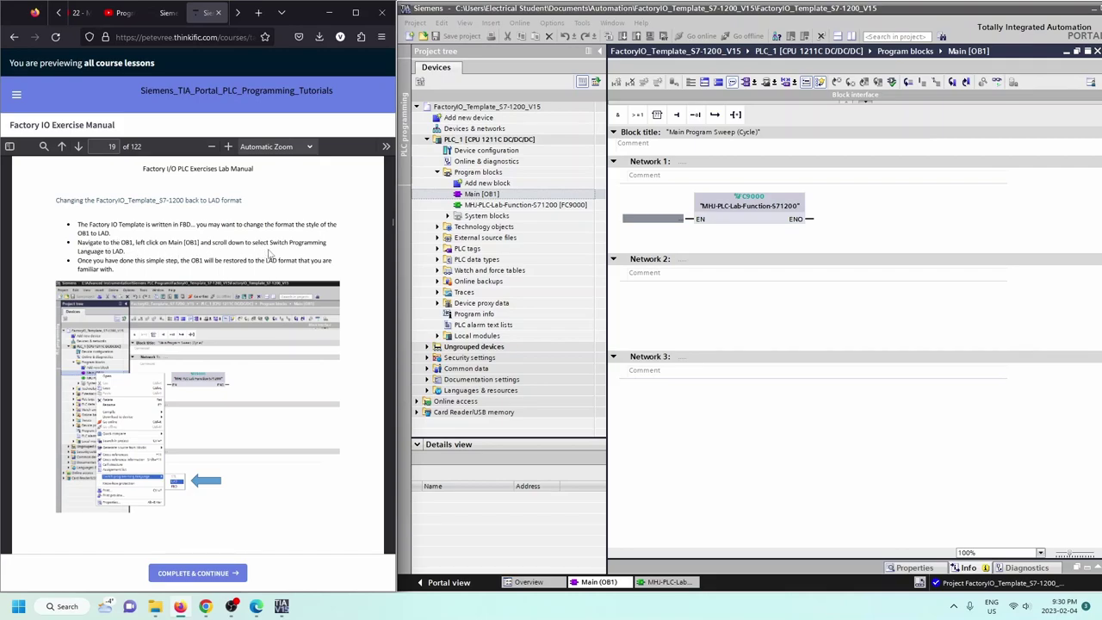
click(484, 194)
right_click(493, 197)
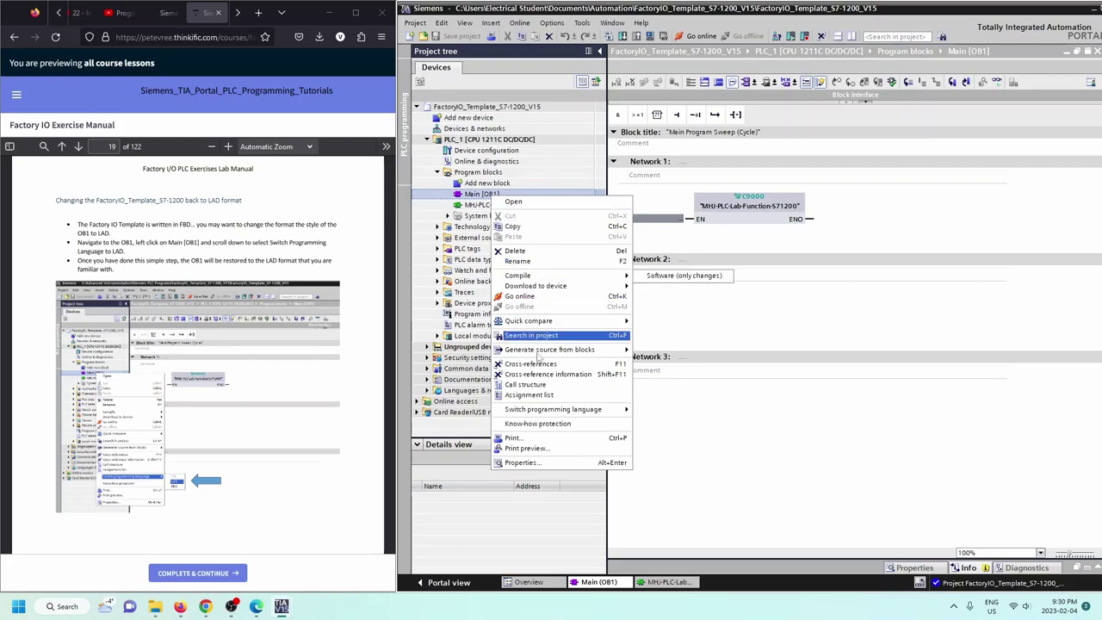
mouse_move(548, 411)
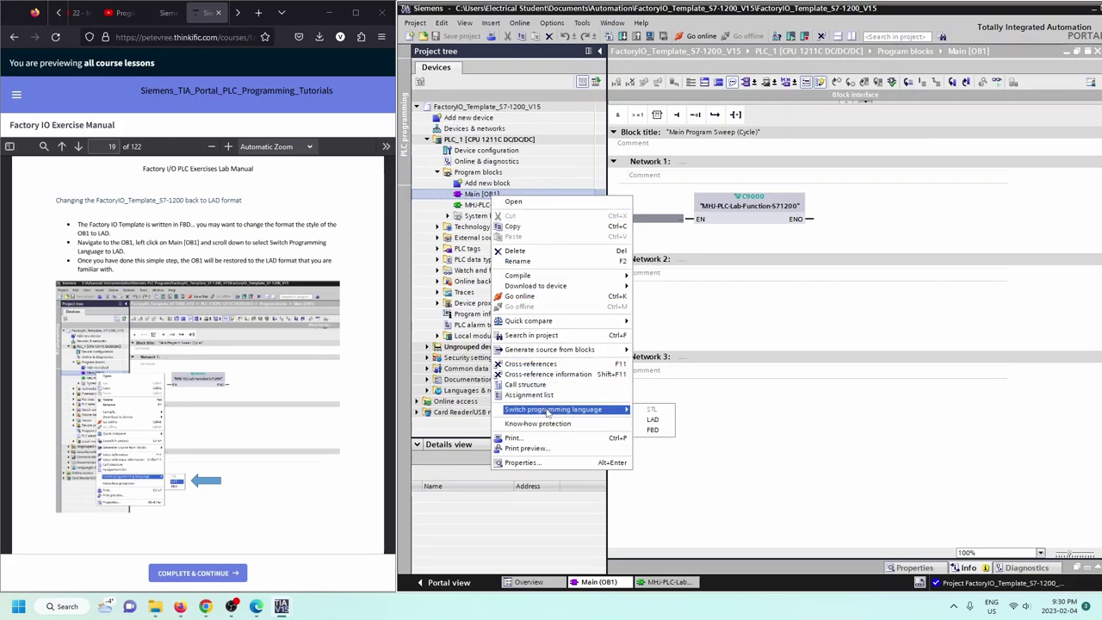
click(655, 420)
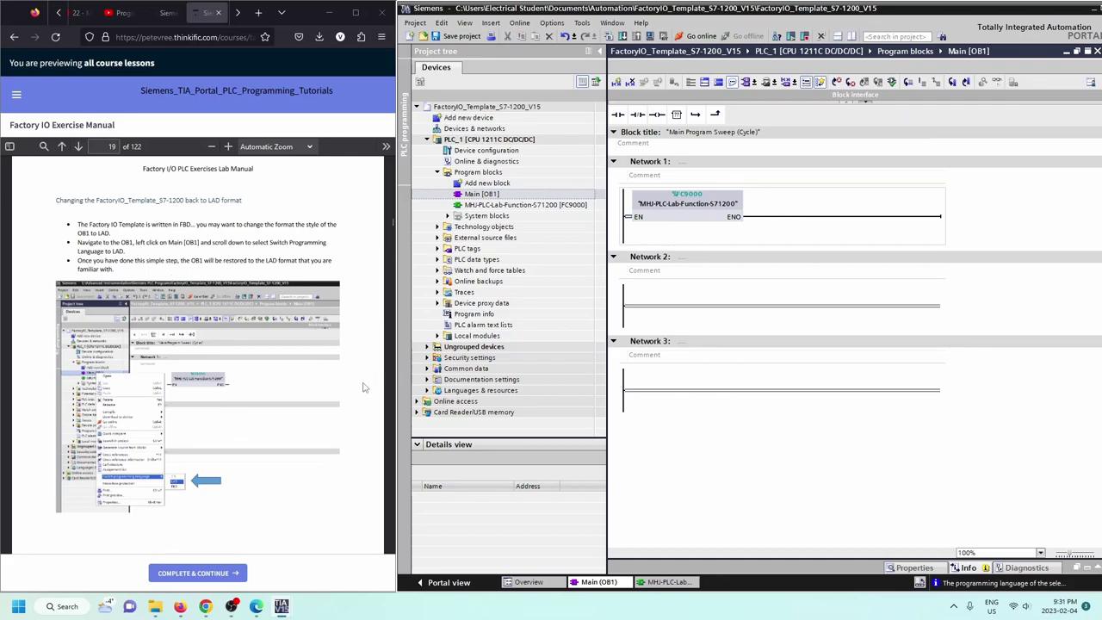
Step: Switch Main [OB1] back to FBD, then to LAD again, and bring up the manual's download steps
right_click(481, 194)
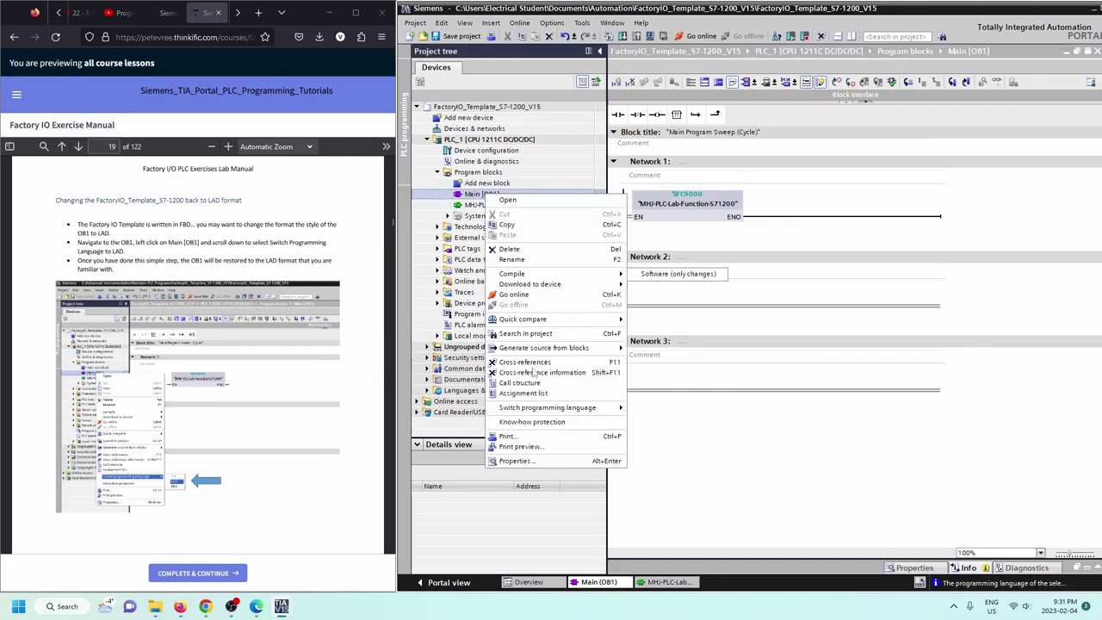
mouse_move(537, 410)
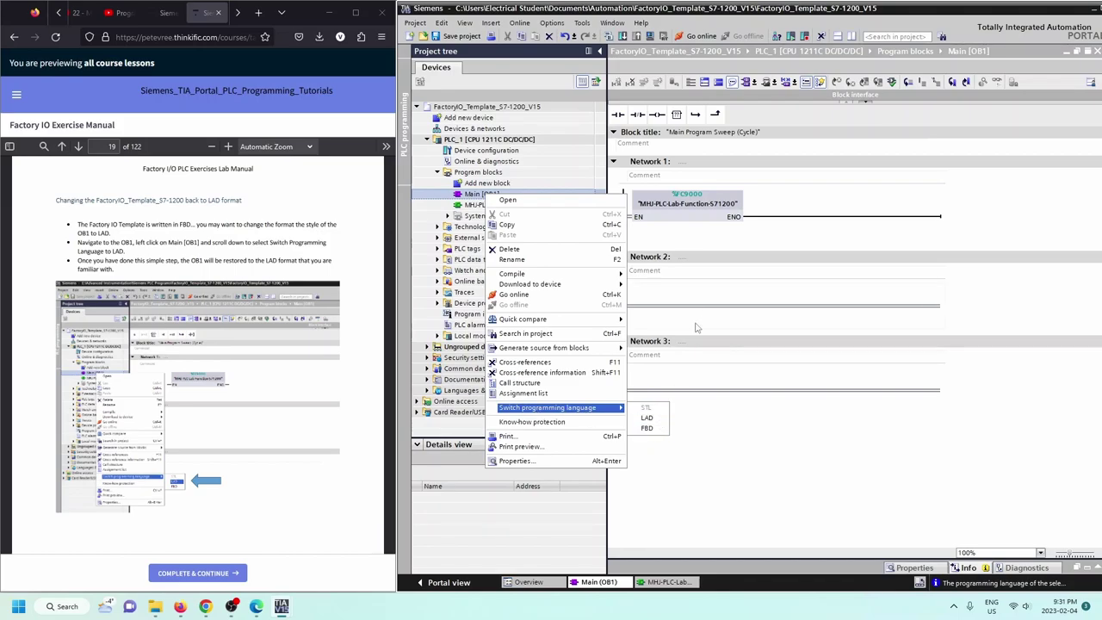
click(648, 429)
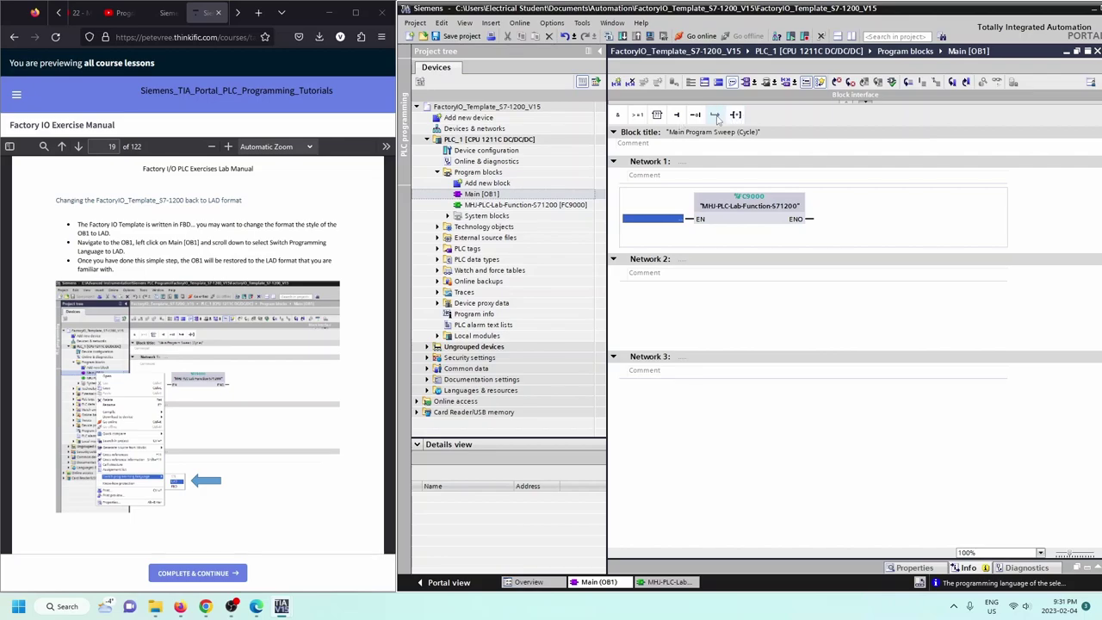
right_click(482, 196)
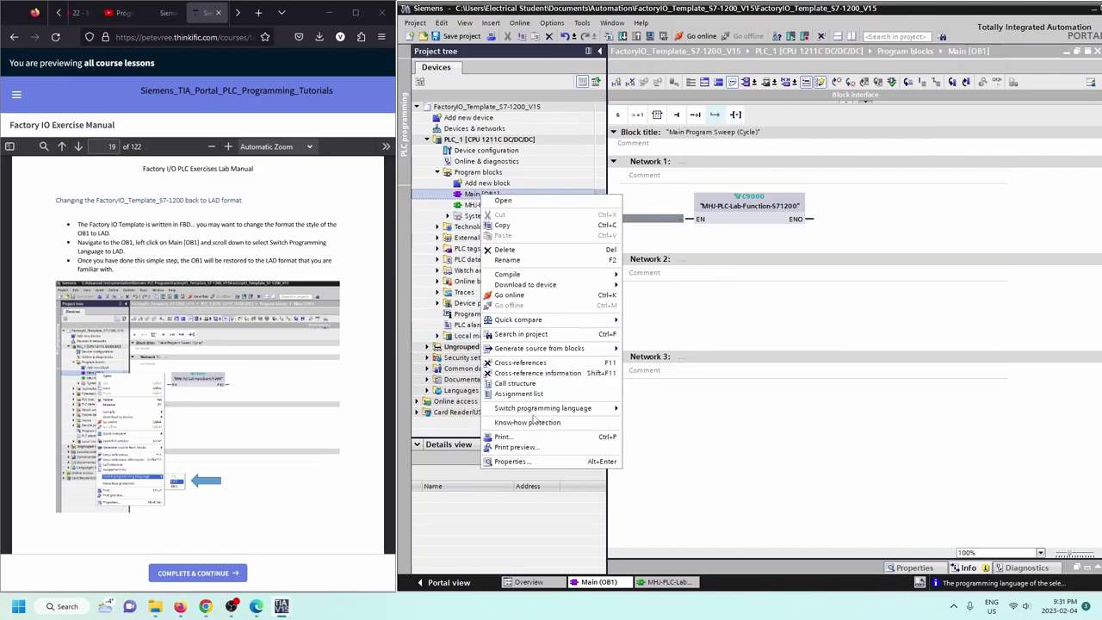
click(647, 421)
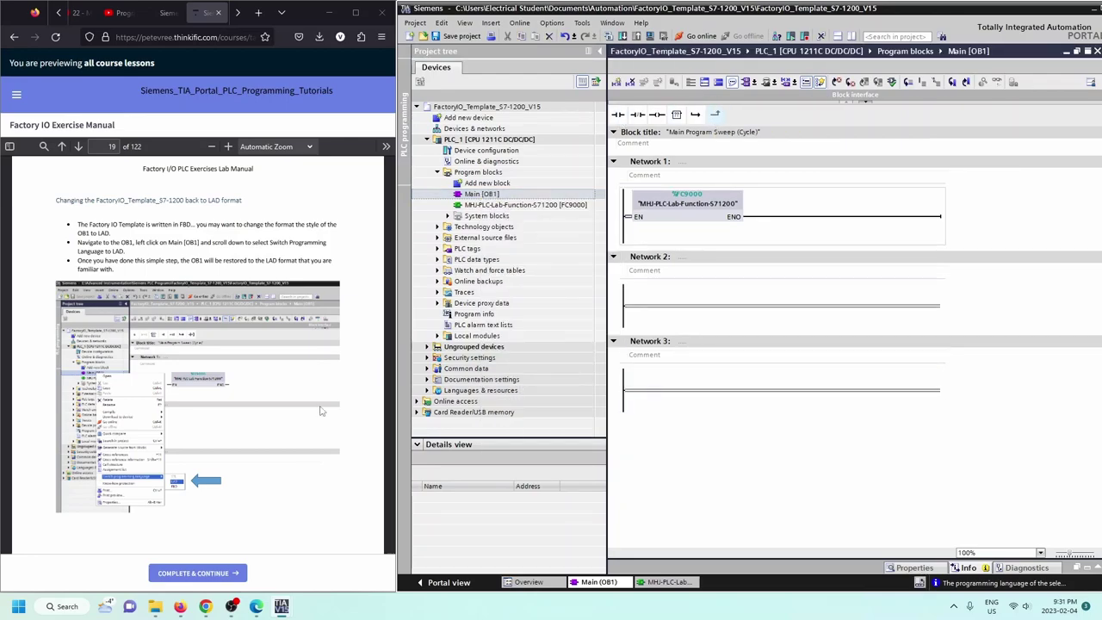
click(283, 407)
scroll(283, 407, down, 8)
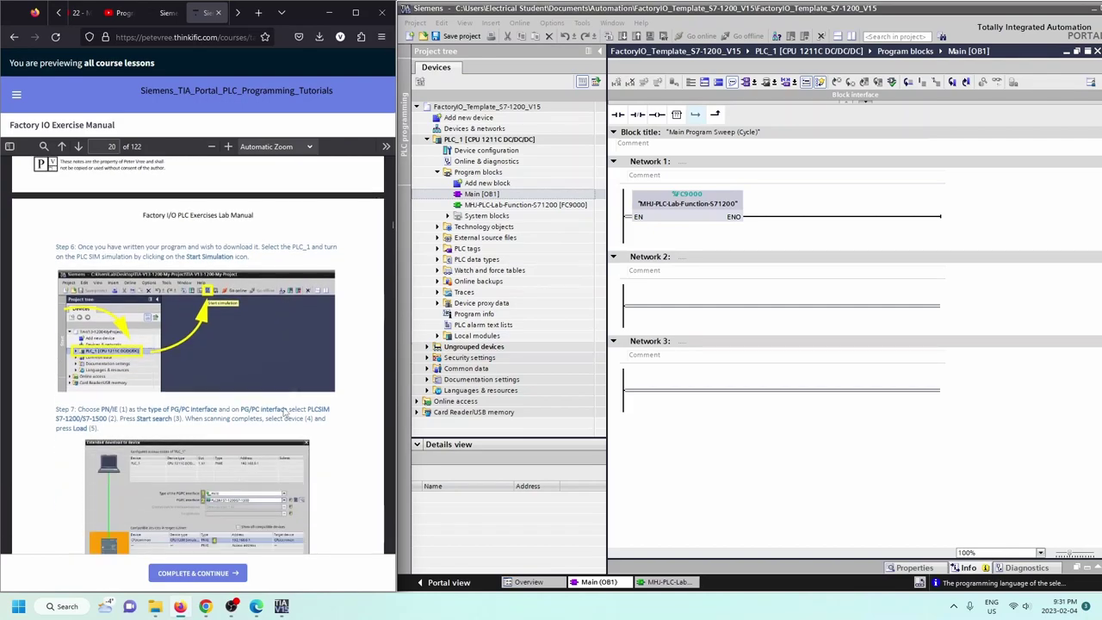
Step: Scroll to the manual's Steps 6 and 7 on downloading to PLCSIM, then minimise Firefox
scroll(282, 407, down, 1)
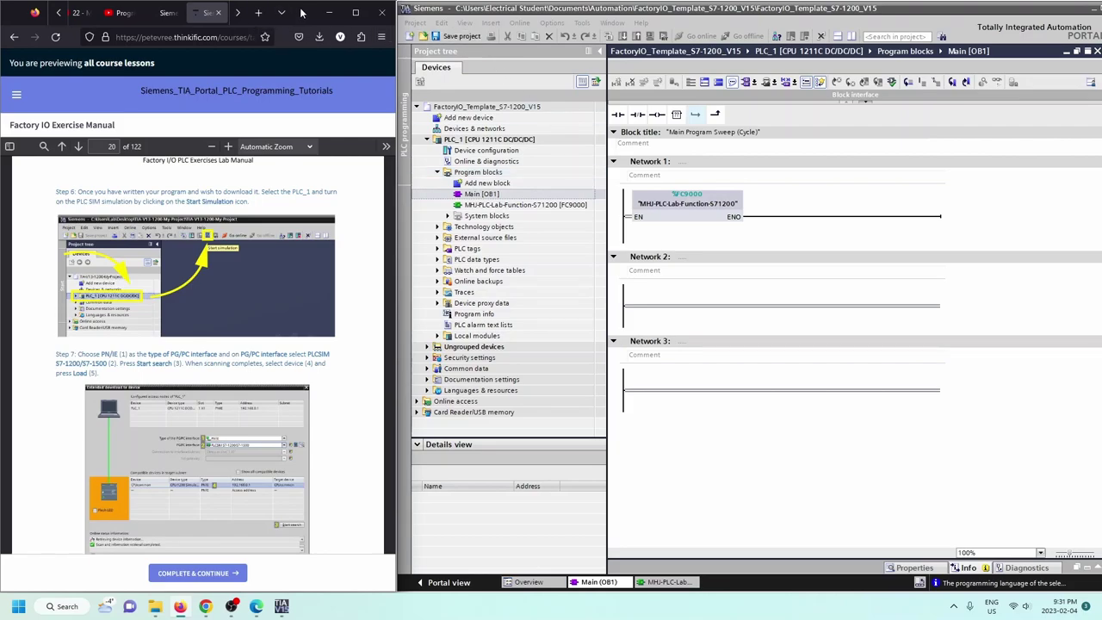
click(329, 12)
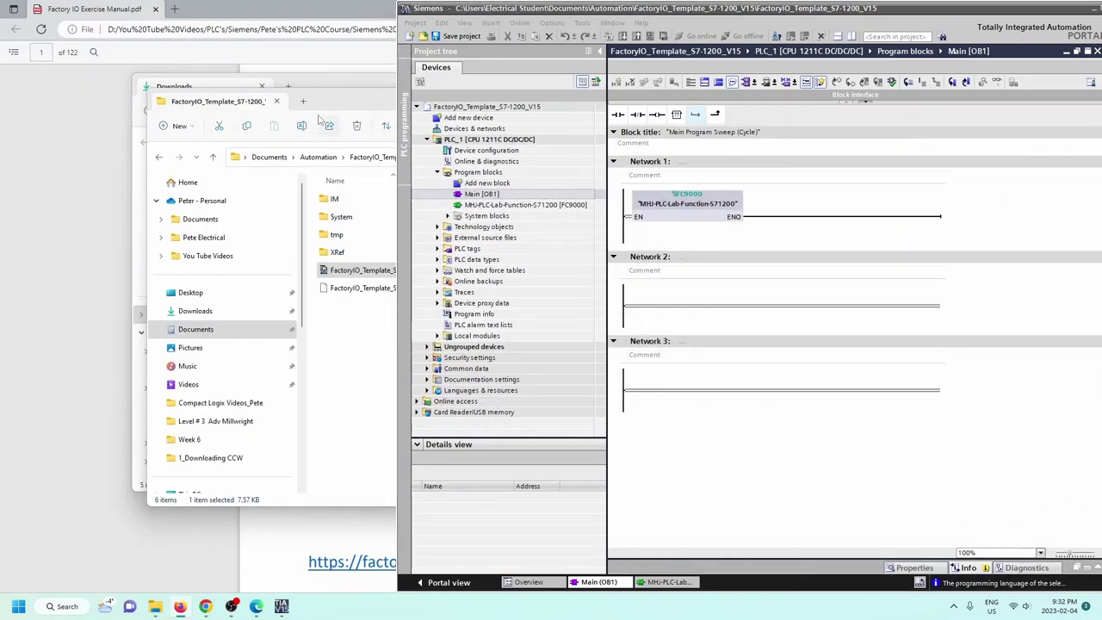
Step: Maximize the TIA Portal window and launch Factory IO from the Start menu's Automation folder
double_click(1004, 12)
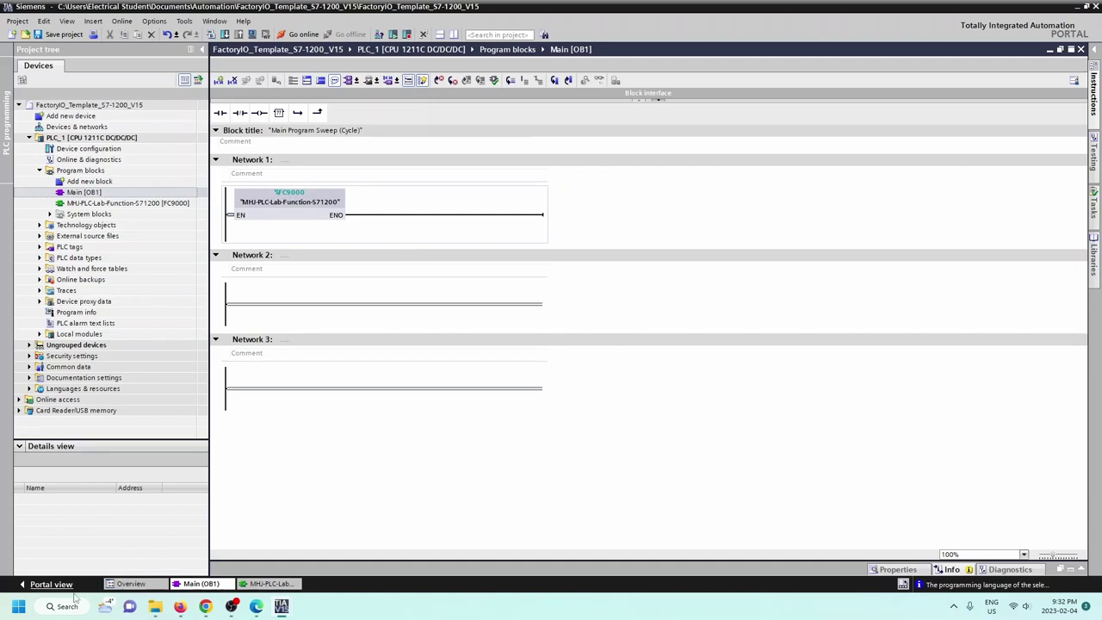
click(18, 606)
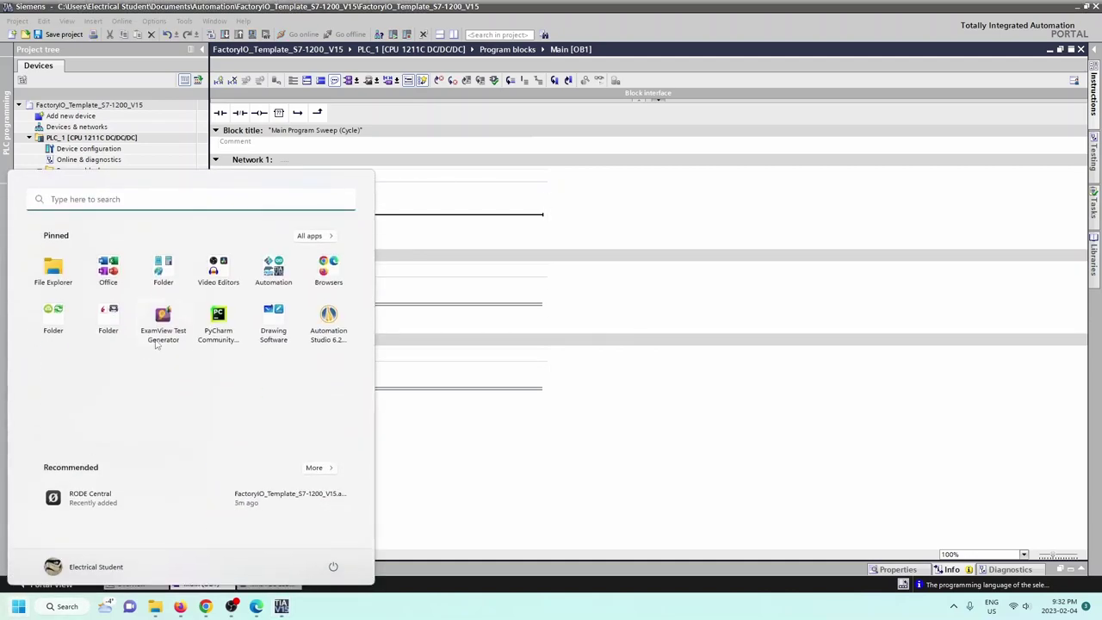
click(267, 275)
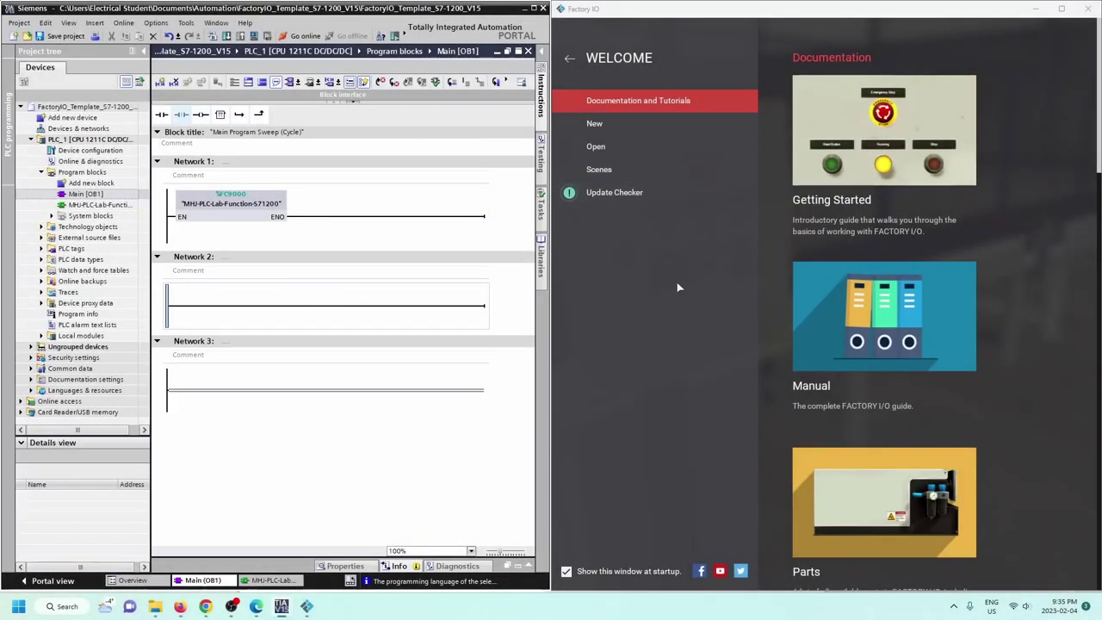
Step: Load the Sorting by Height (Basic) scene, discarding unsaved changes, and centre the view on the control box
click(599, 168)
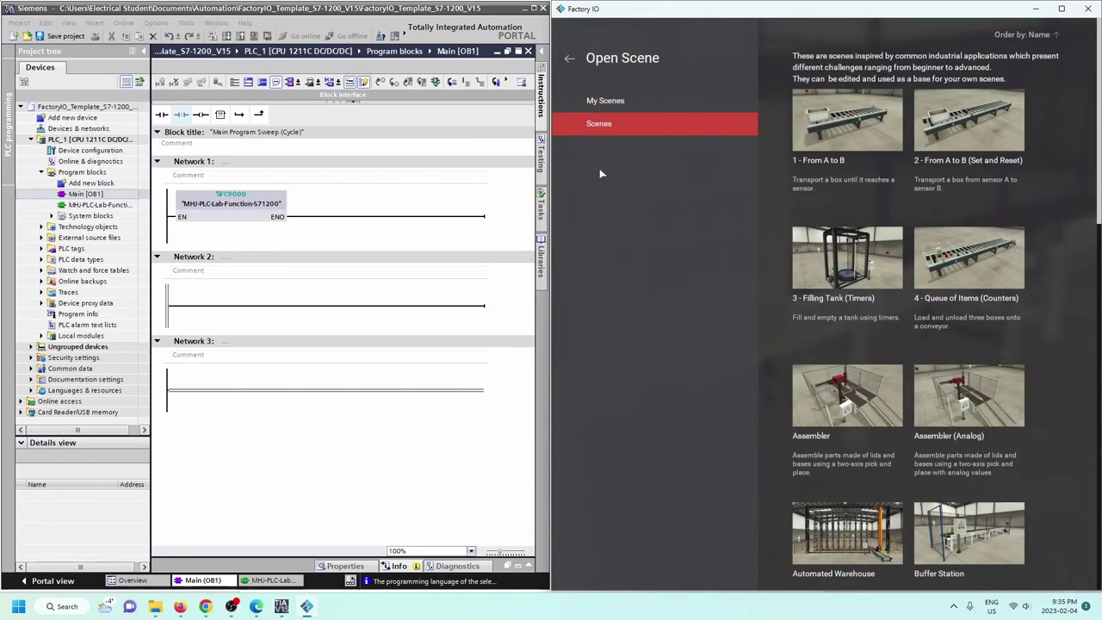
scroll(828, 226, down, 1)
scroll(828, 226, down, 3)
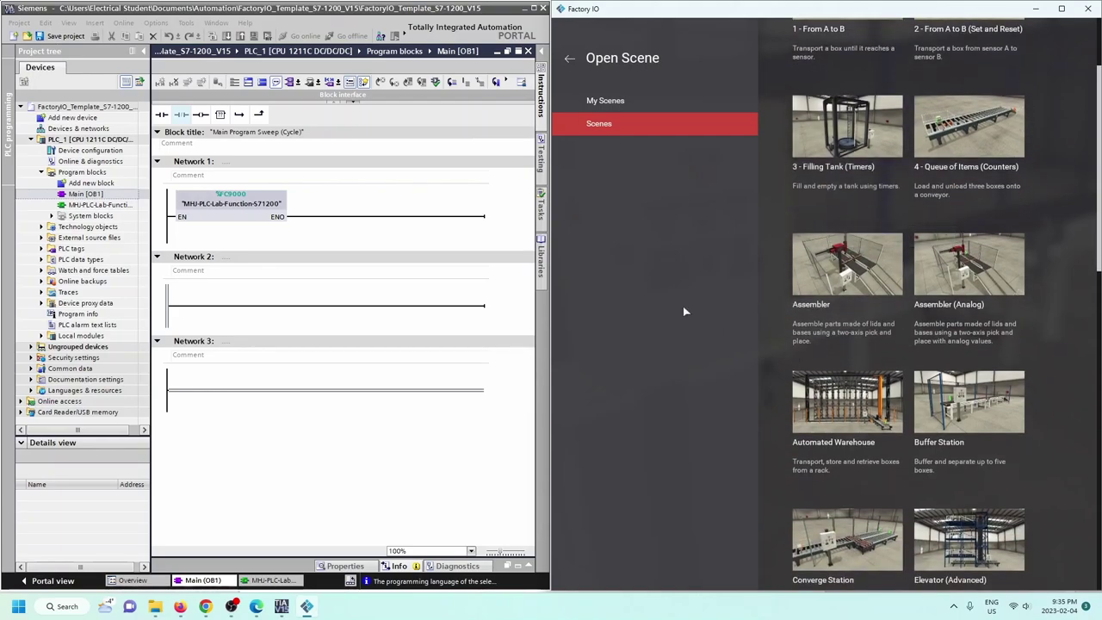
scroll(842, 434, down, 1)
scroll(840, 431, down, 8)
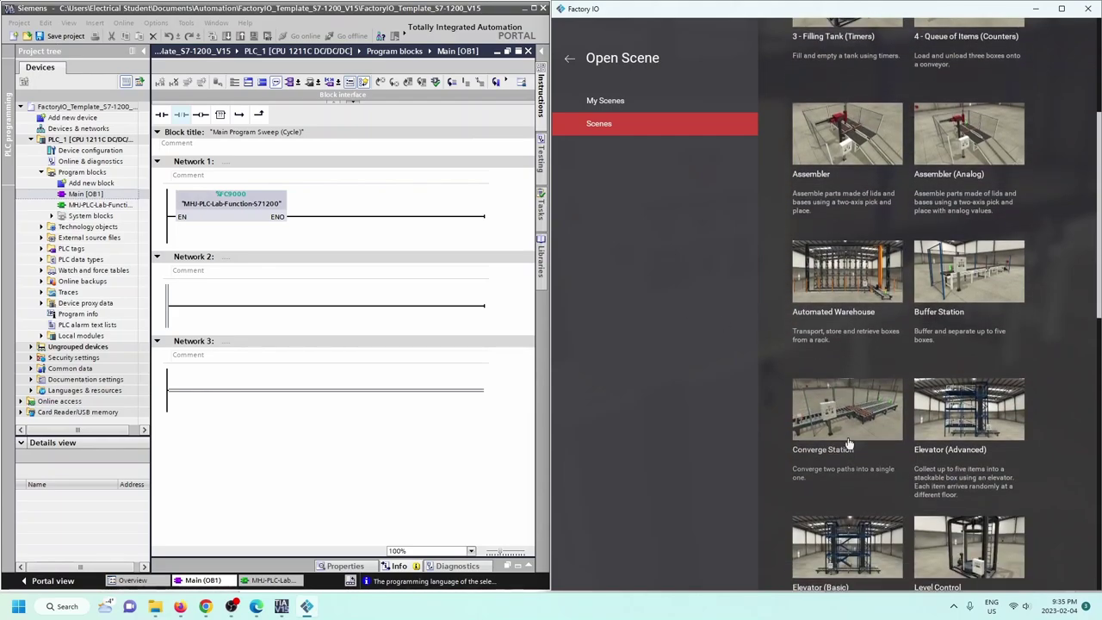
scroll(829, 423, down, 8)
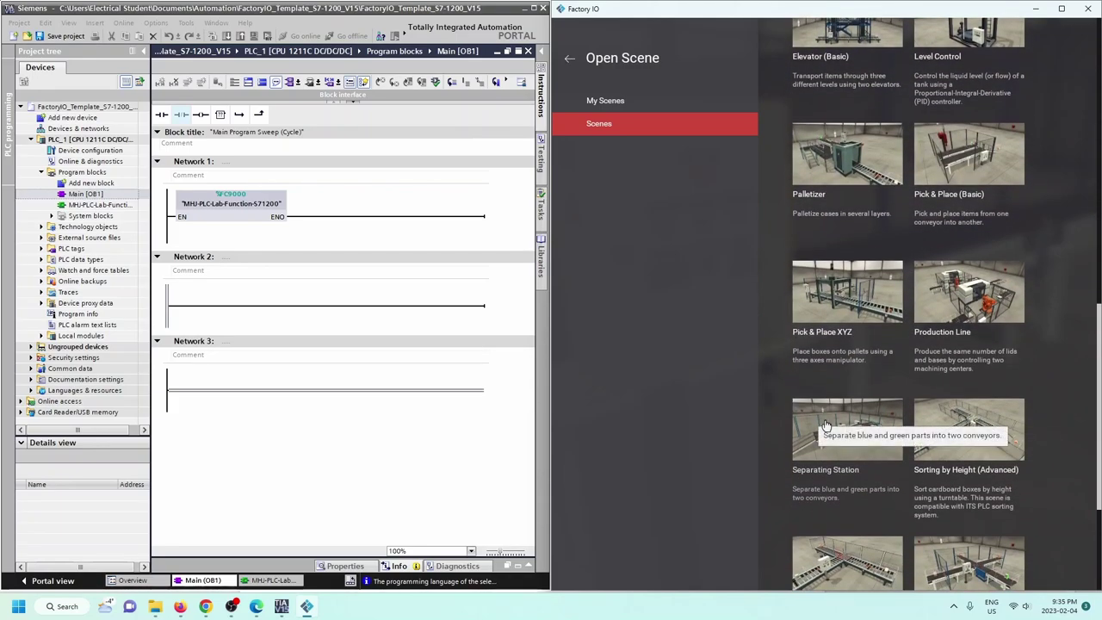
scroll(837, 386, down, 6)
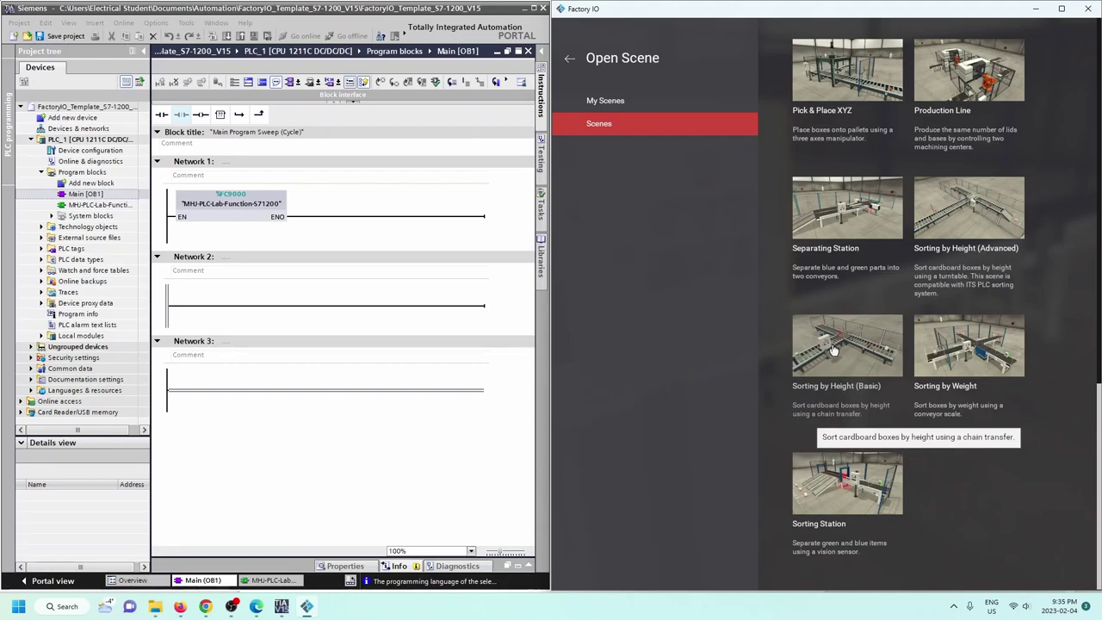
click(832, 349)
click(930, 322)
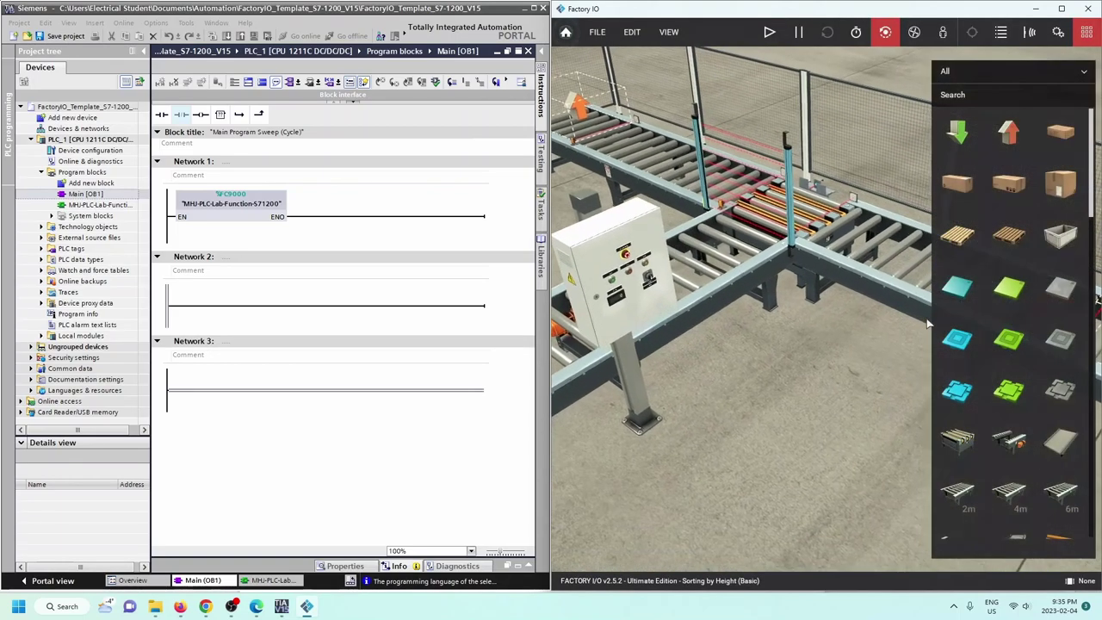
double_click(598, 251)
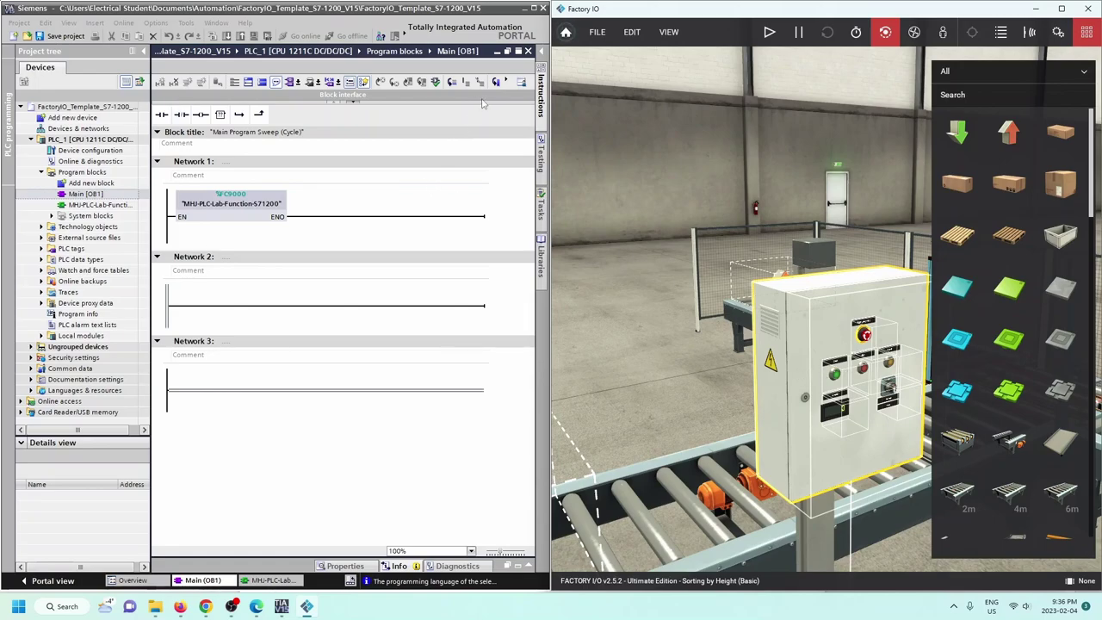
click(599, 33)
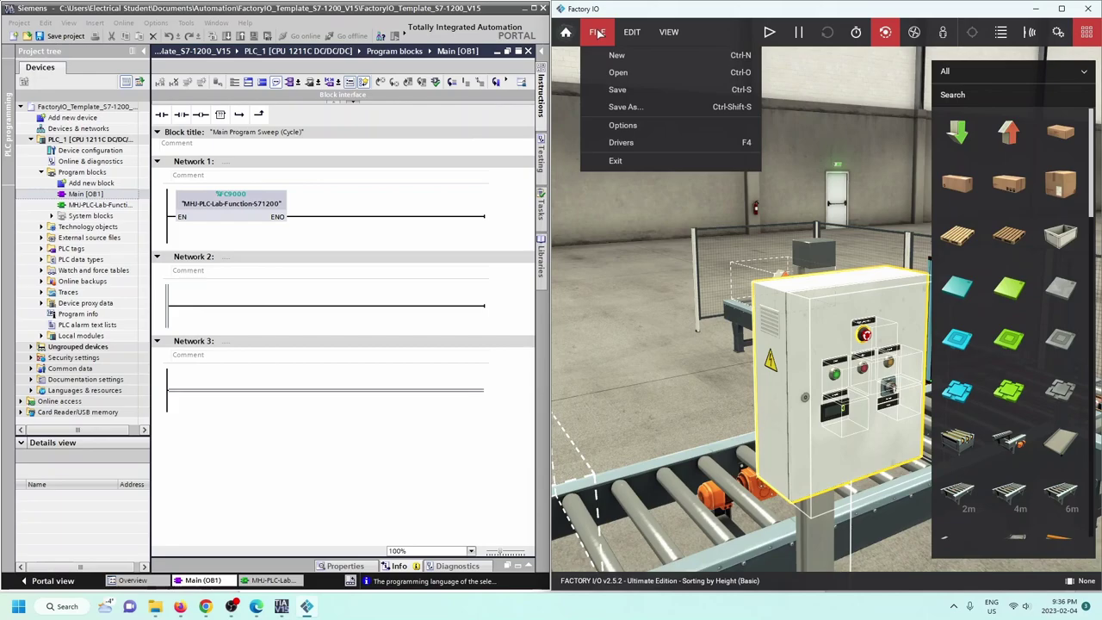
Step: Choose Siemens S7-PLCSIM as the scene's driver to show the %I/%Q sensor and actuator mapping
click(622, 143)
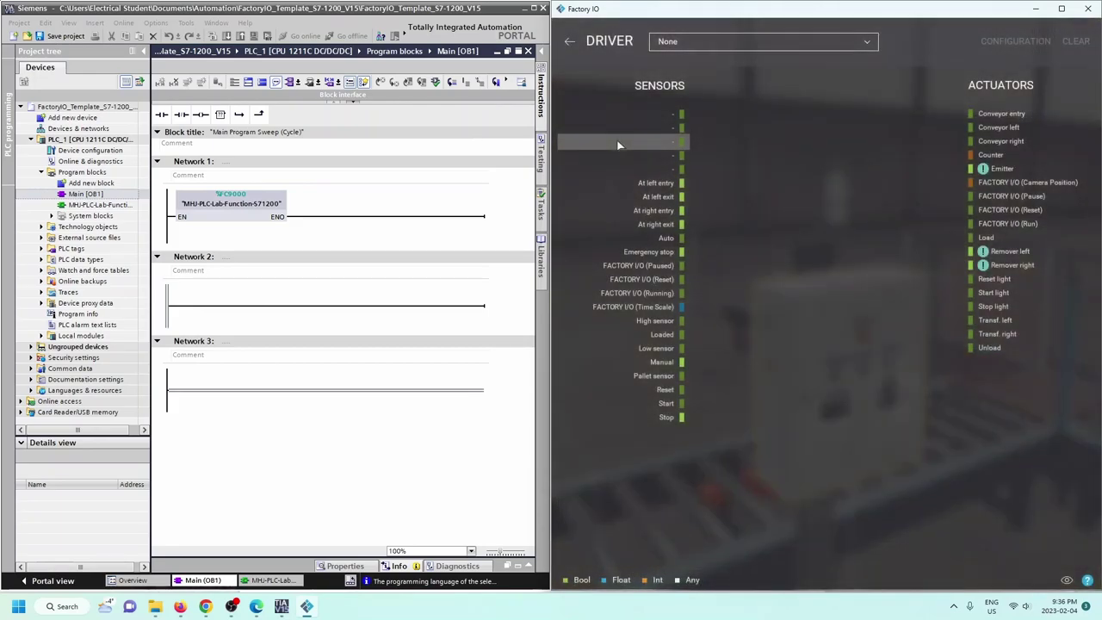
click(866, 44)
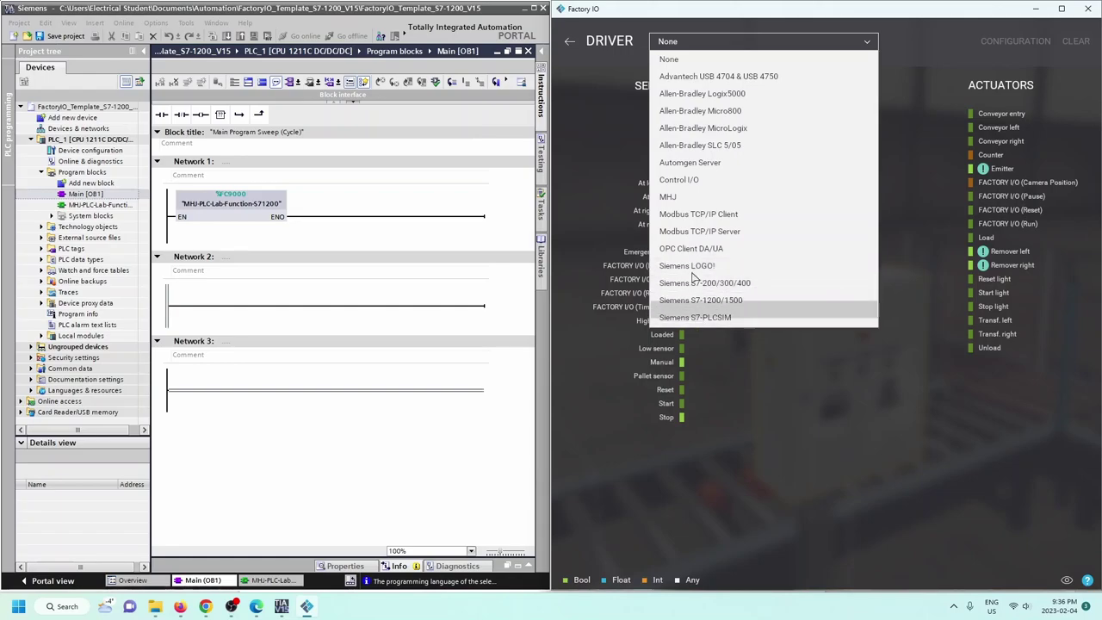
click(746, 321)
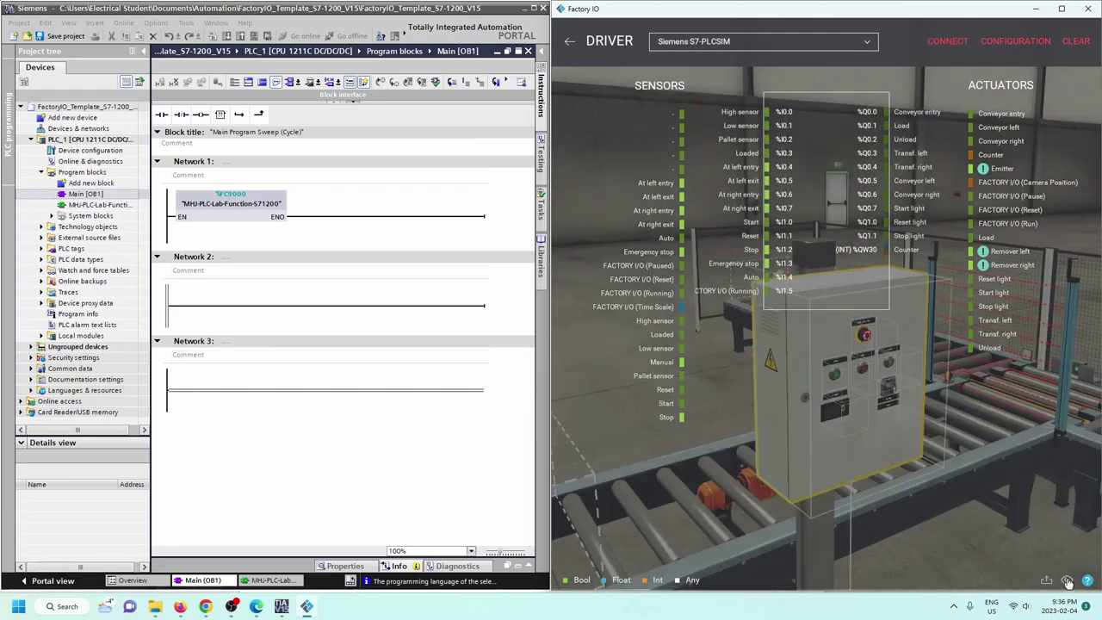
mouse_move(704, 366)
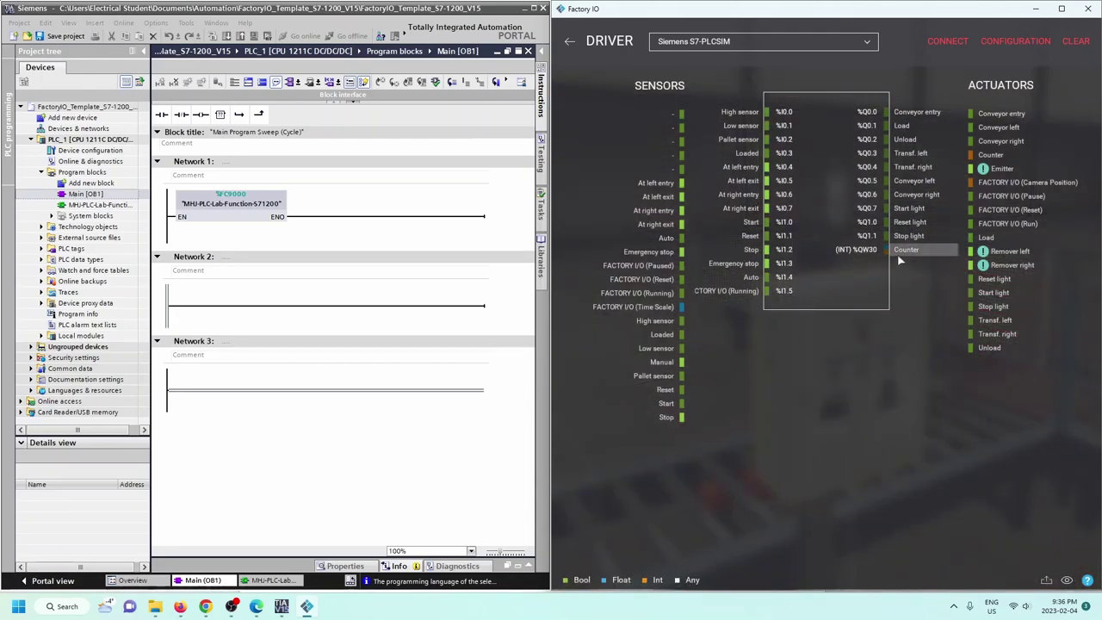
Step: Place two series NO contacts, a parallel branch contact and an output coil in Network 2
click(255, 310)
drag(162, 114, 219, 308)
drag(162, 113, 263, 307)
click(231, 306)
drag(162, 114, 360, 312)
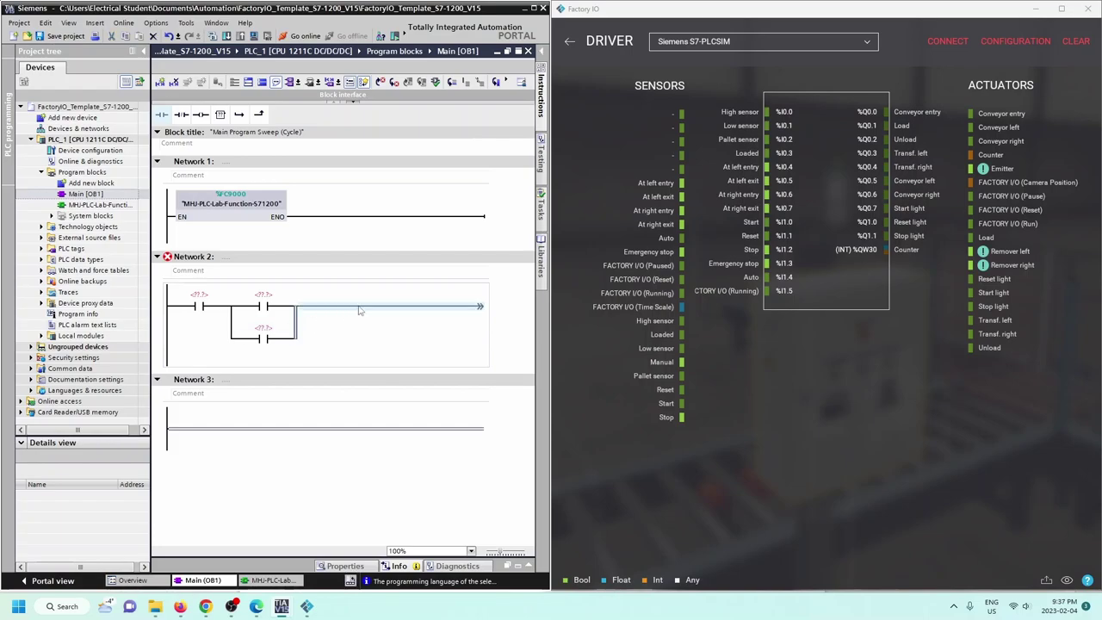
click(200, 114)
click(407, 322)
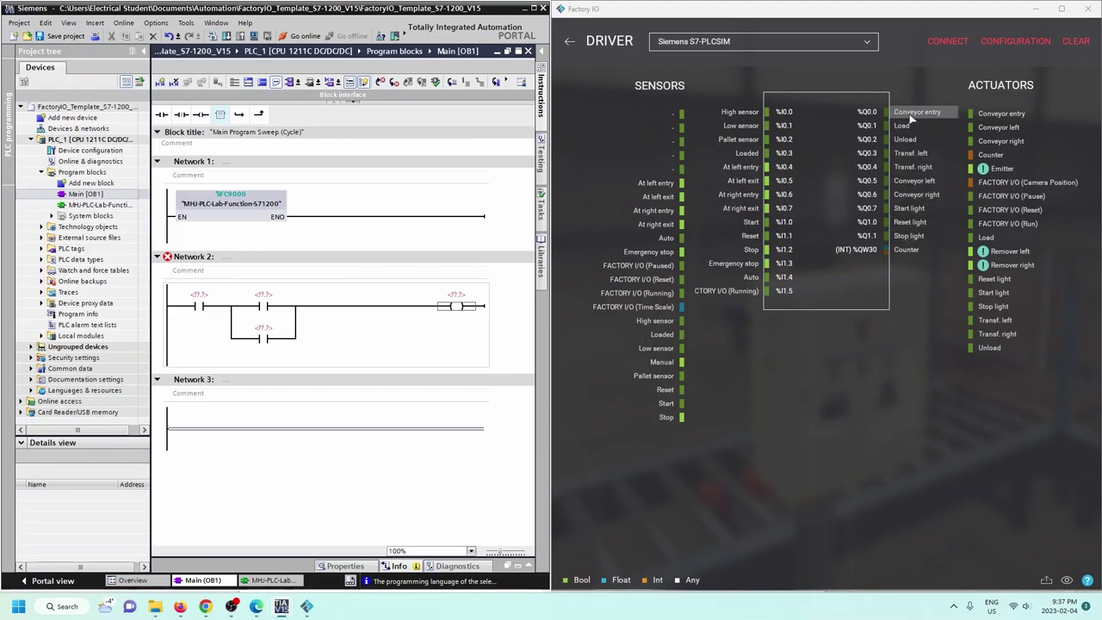
Step: Address the coil as %Q0.0 and the series contacts as %I1.2 and %I1.0
drag(866, 112, 451, 293)
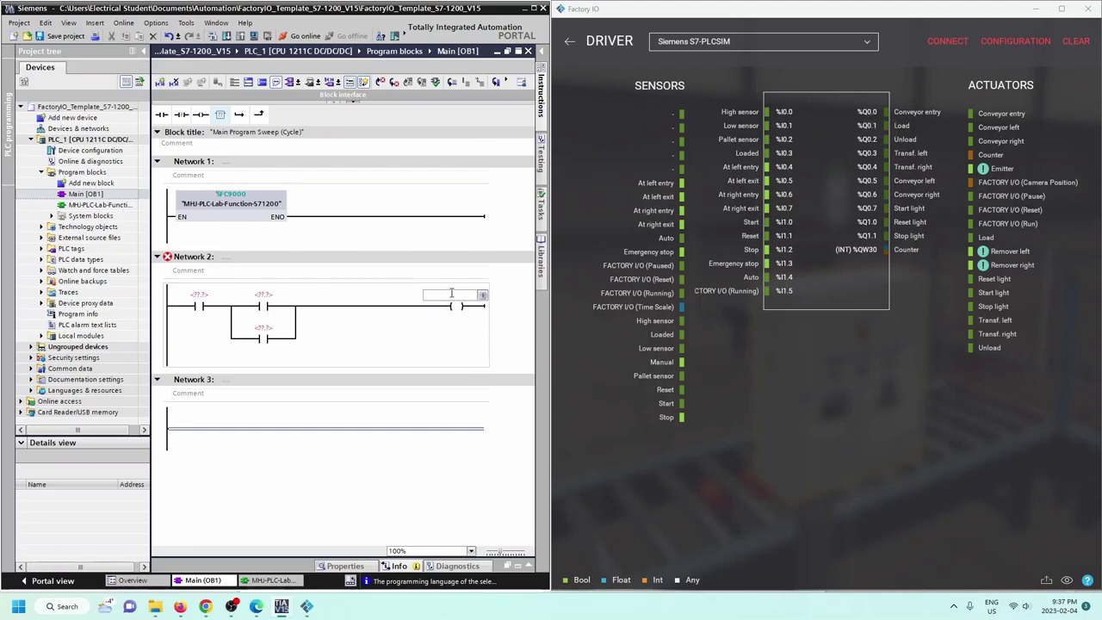
text(%Q0.0)
click(431, 448)
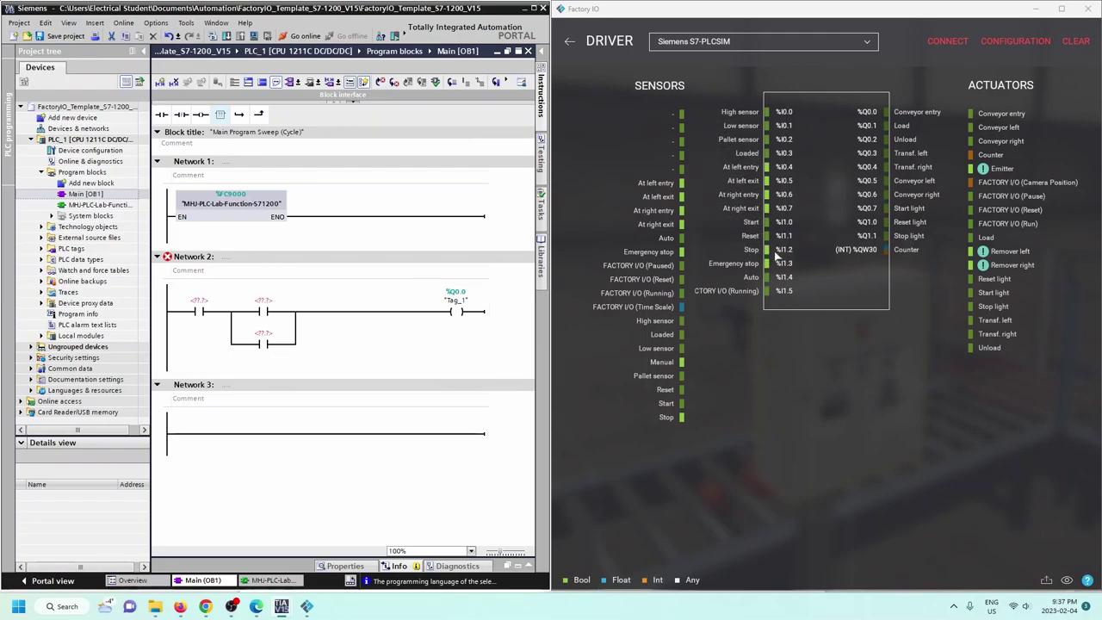
drag(785, 258, 202, 301)
text(%)
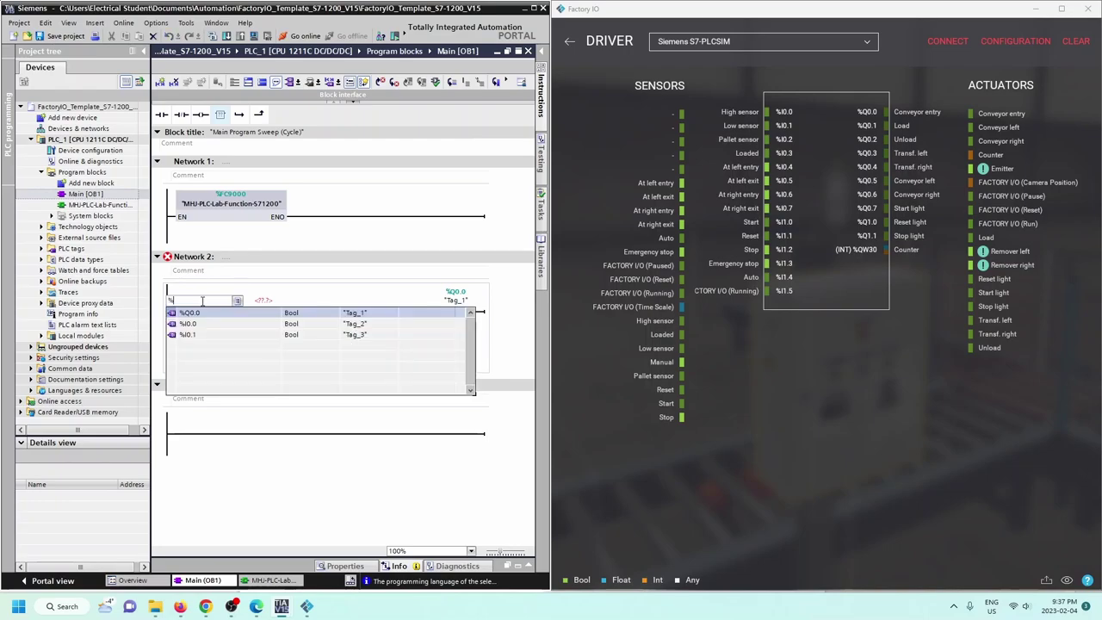
text(I1.2)
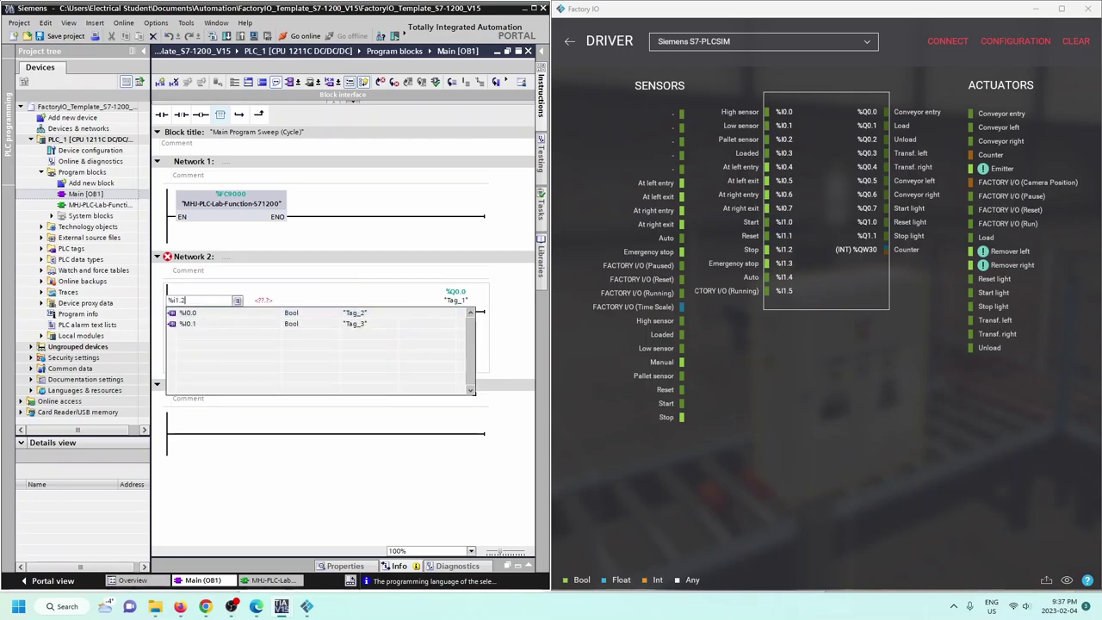
key(Return)
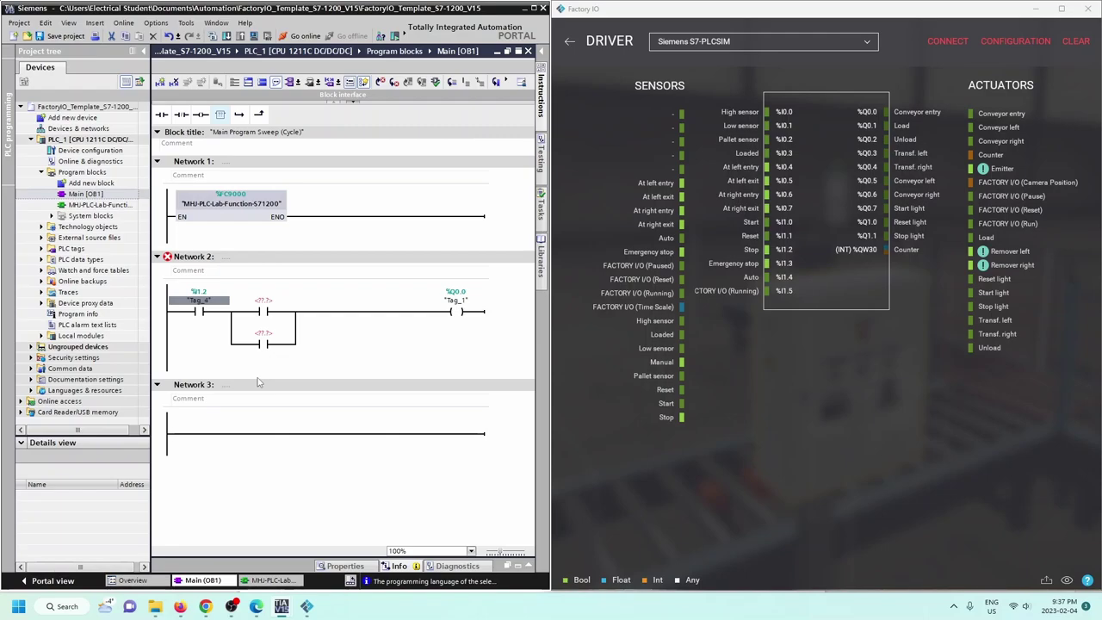
click(256, 302)
text(%)
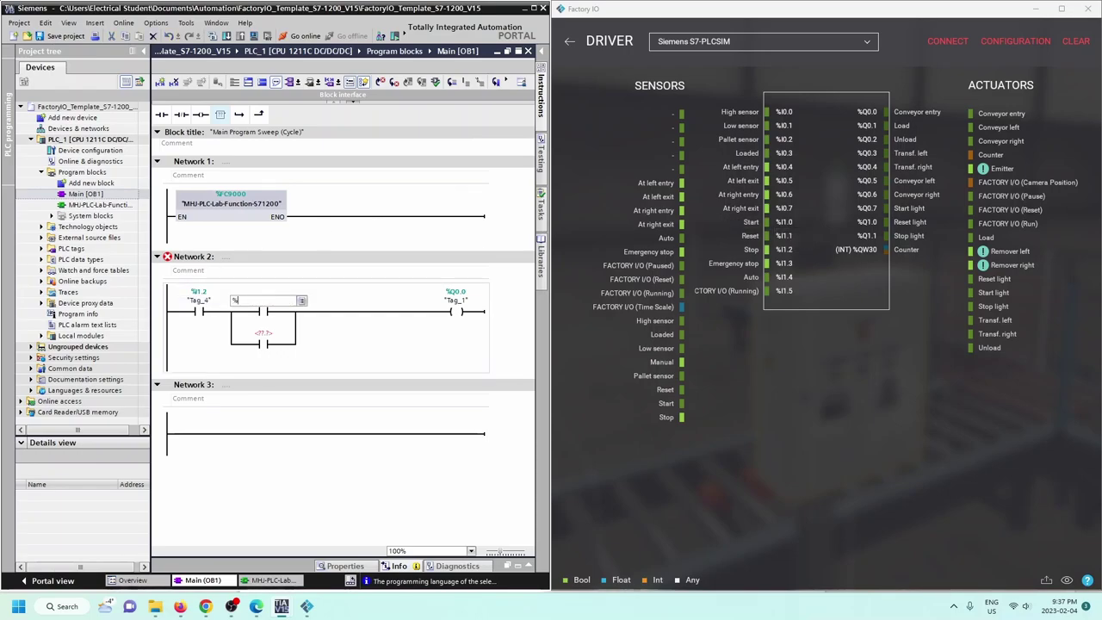
text(I1.0)
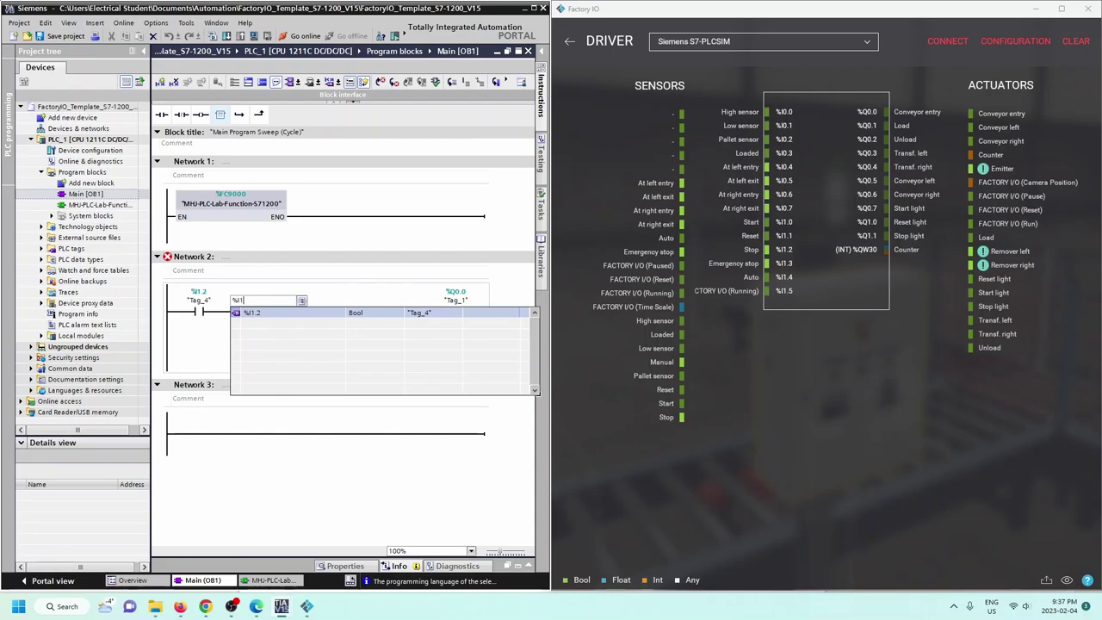
click(258, 421)
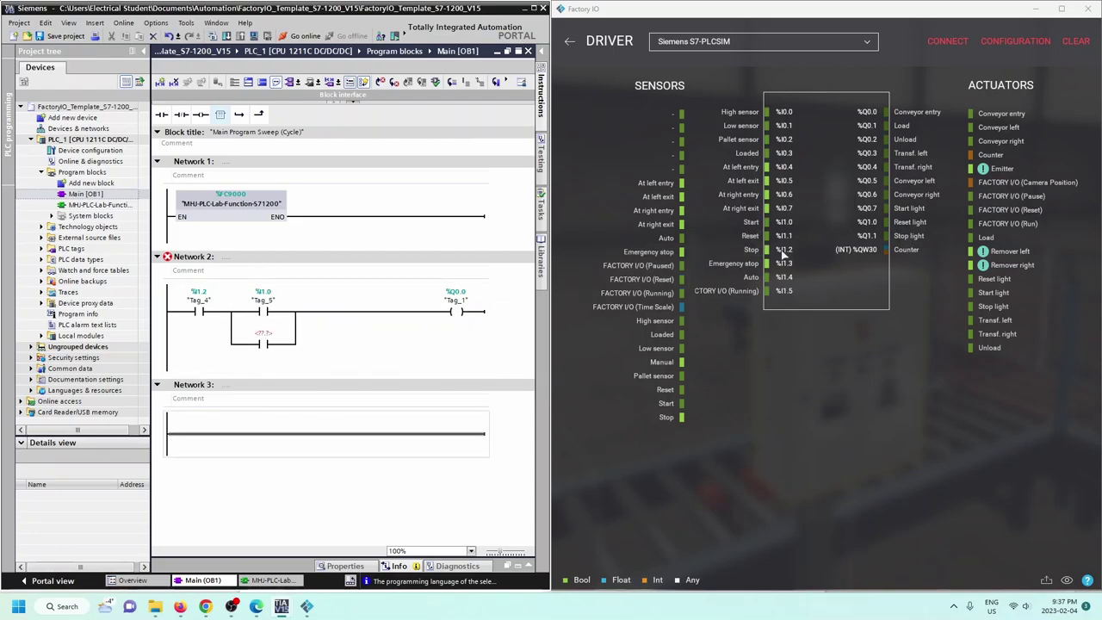
Step: Address the parallel branch contact as %Q0.0 to complete the seal-in
click(456, 297)
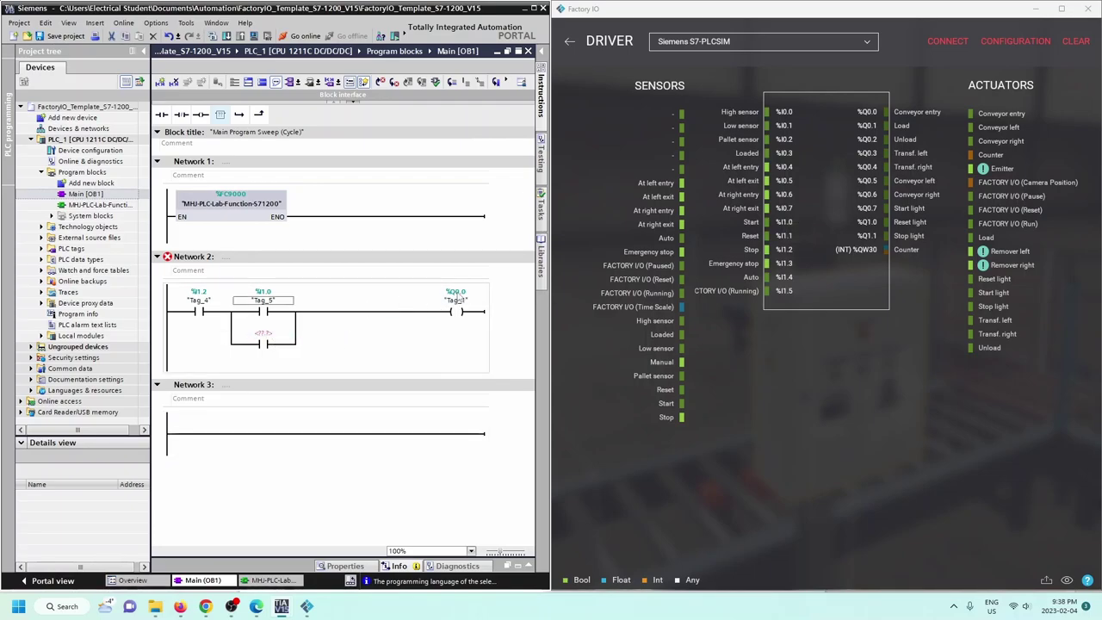
click(263, 333)
text(%zzzzzzzzzzzzzzzzz)
key(BackSpace)
key(BackSpace)
key(BackSpace)
key(BackSpace)
key(BackSpace)
key(BackSpace)
key(BackSpace)
key(BackSpace)
key(BackSpace)
key(BackSpace)
key(BackSpace)
key(BackSpace)
key(BackSpace)
key(BackSpace)
text(Q0)
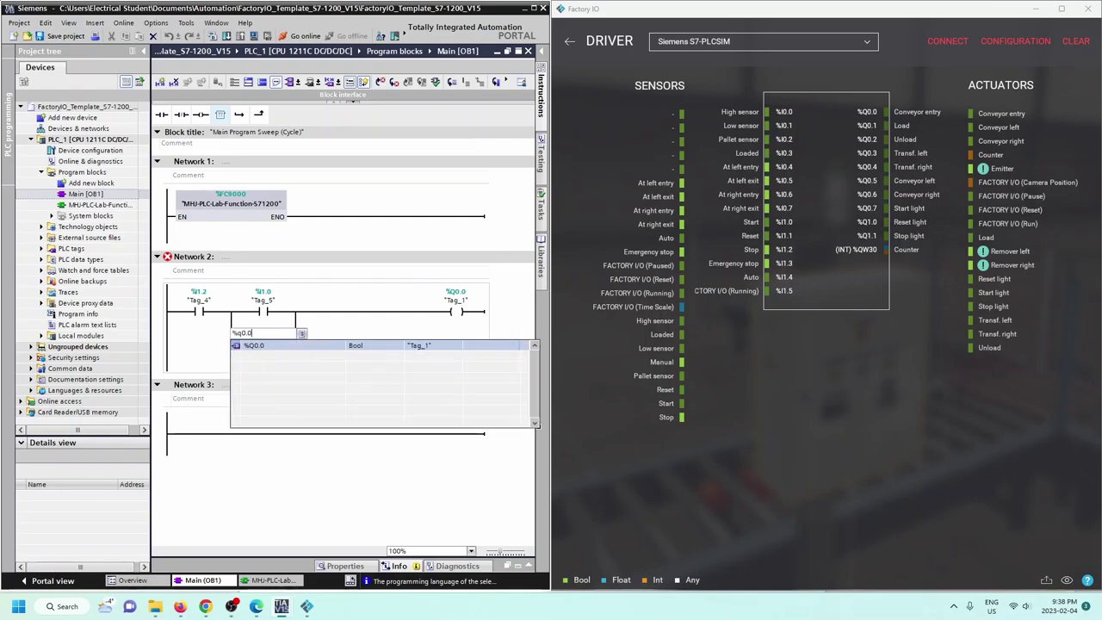
key(Return)
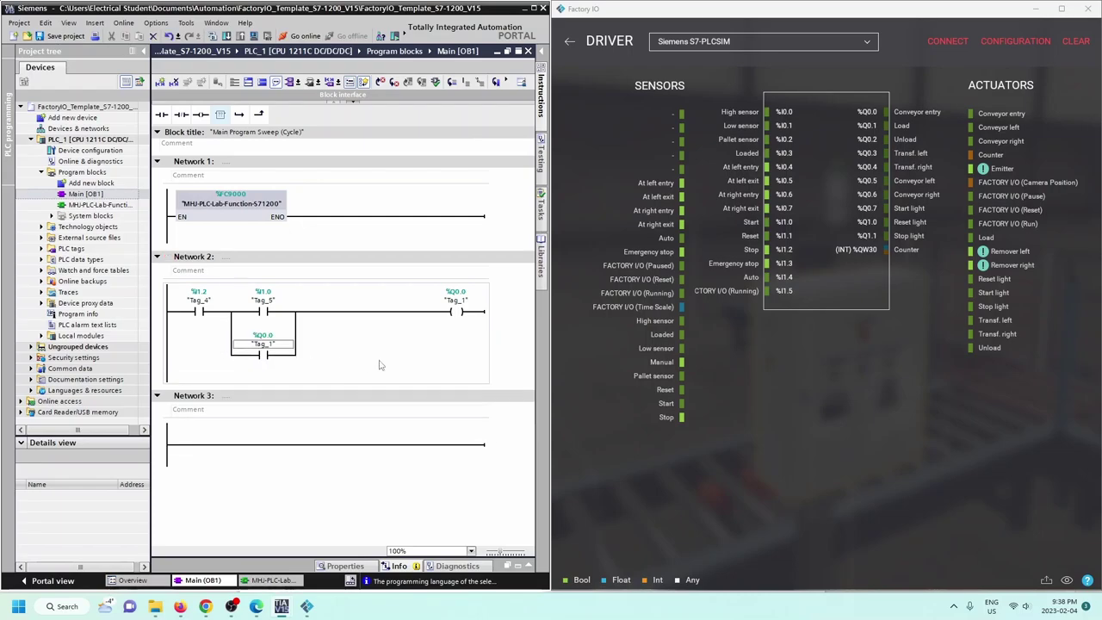
click(306, 433)
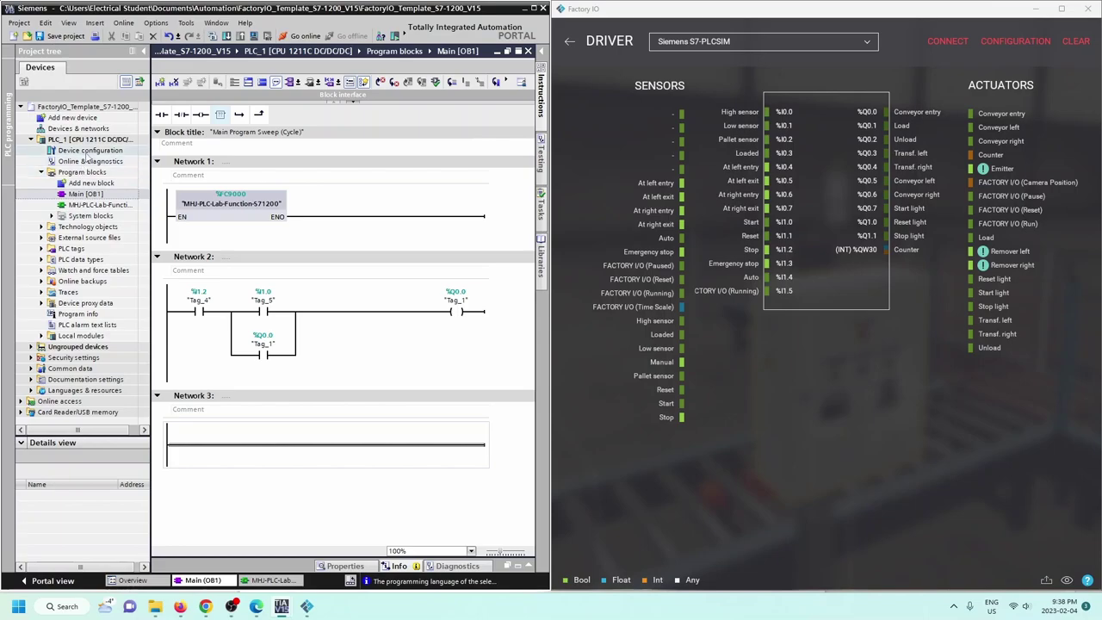
Step: Open PLC_1's device configuration at 400% zoom and view the CPU's Ethernet address 192.168.0.1
double_click(101, 153)
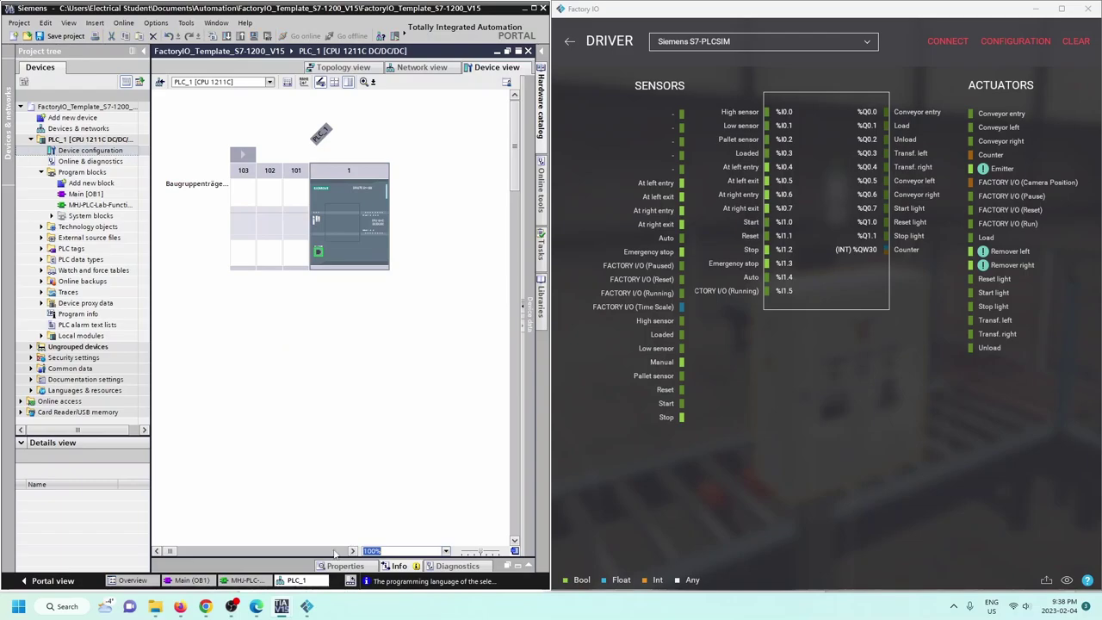
text(4)
text(00)
key(Return)
right_click(315, 329)
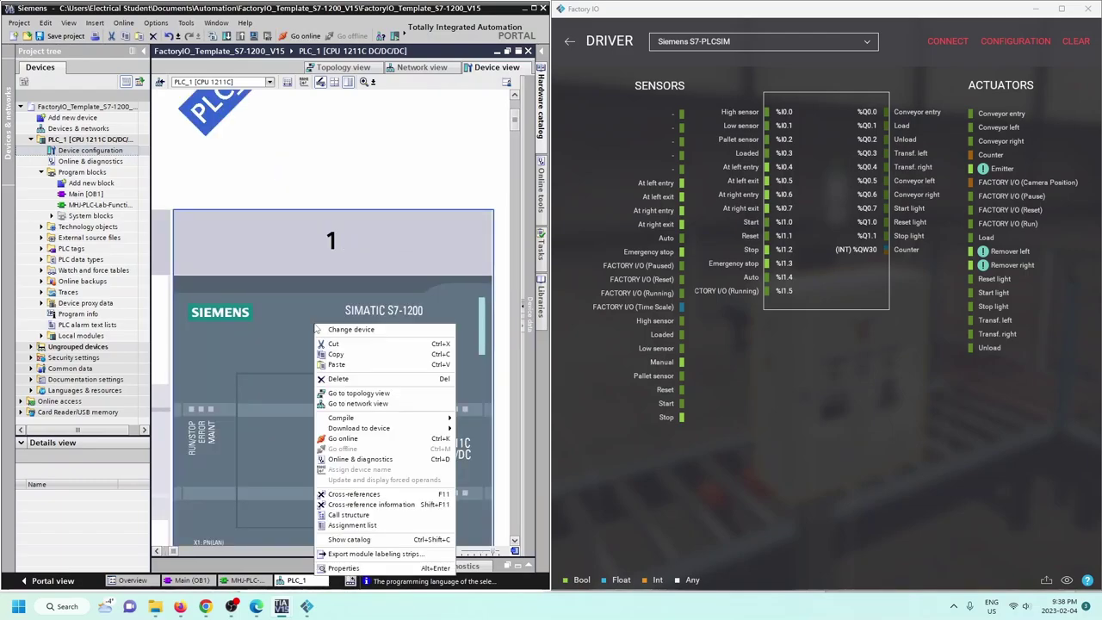
click(343, 568)
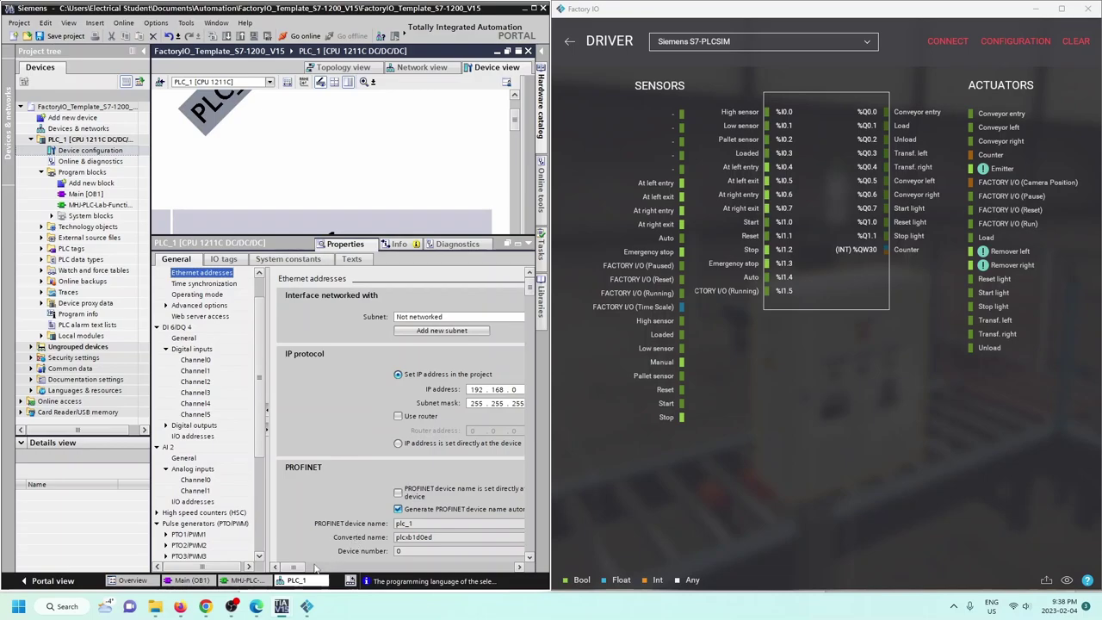
click(520, 567)
click(521, 567)
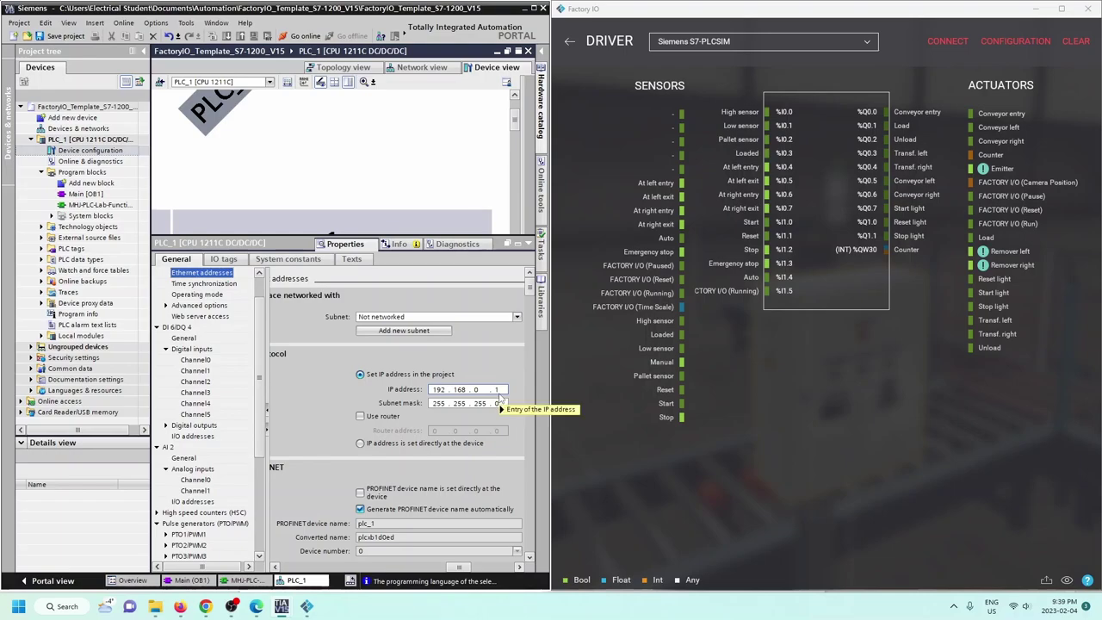
click(1017, 44)
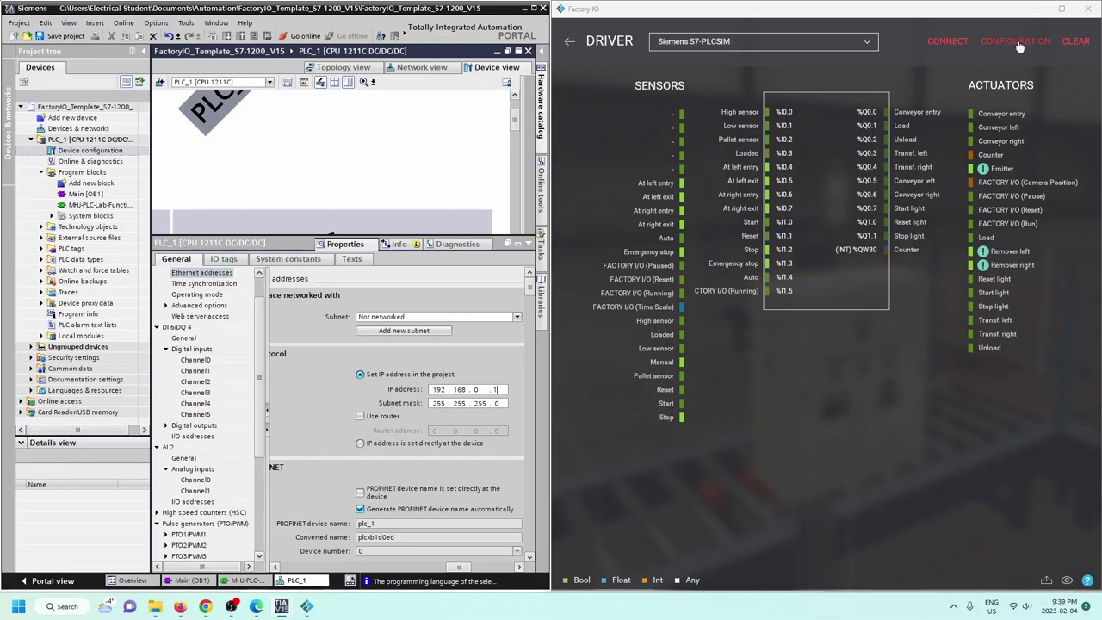
Step: Keep the S7-PLCSIM driver model at S7-1200 and return to the I/O mapping page
click(1018, 42)
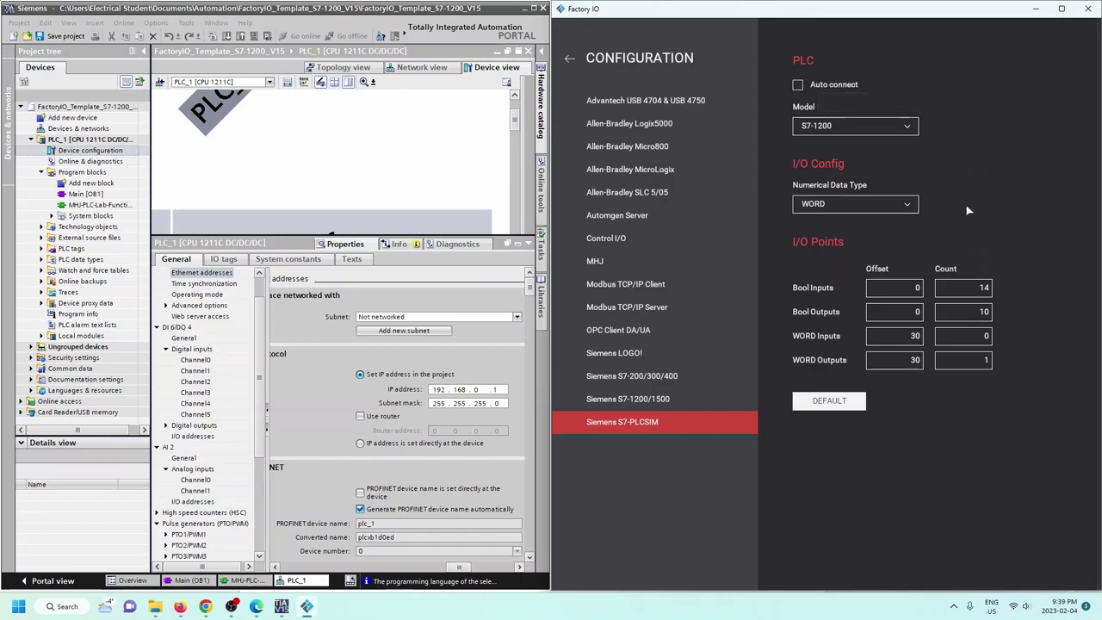
click(909, 130)
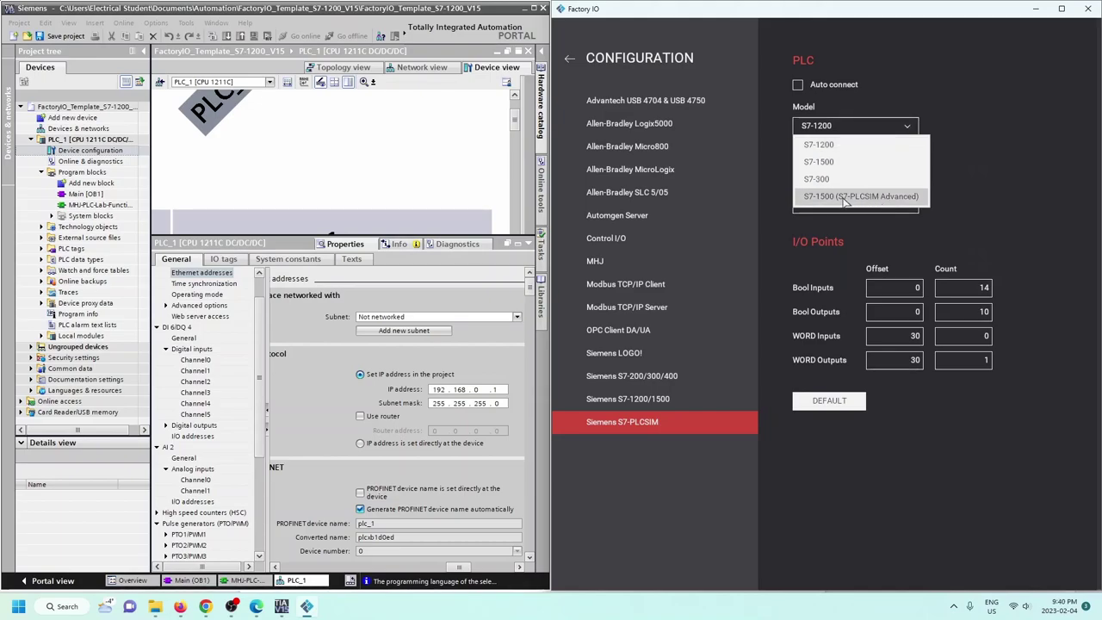
click(945, 120)
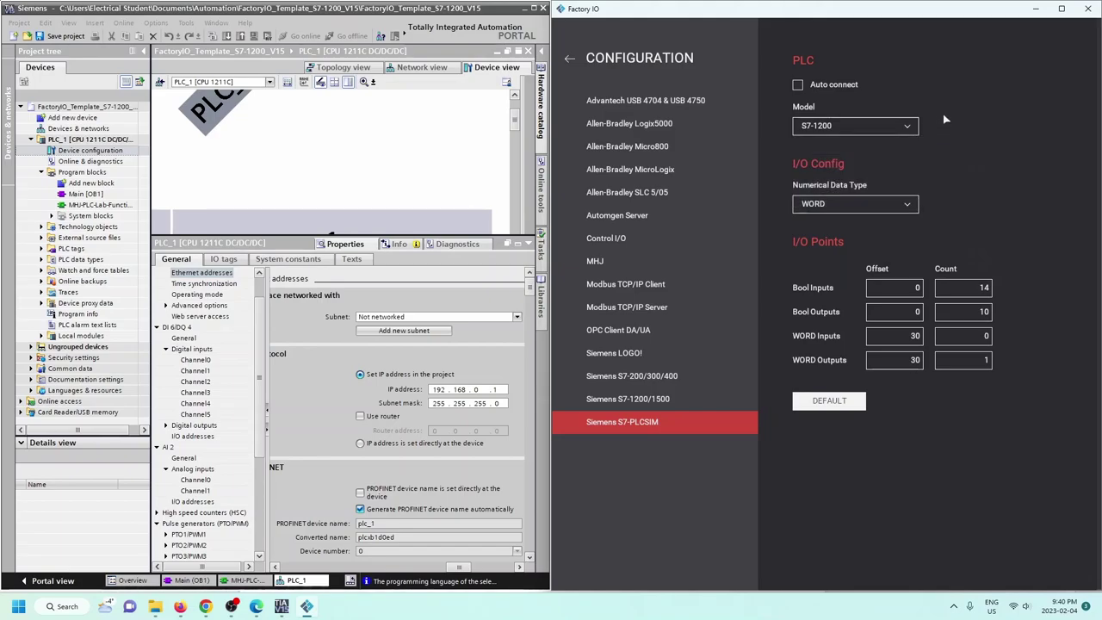
click(571, 62)
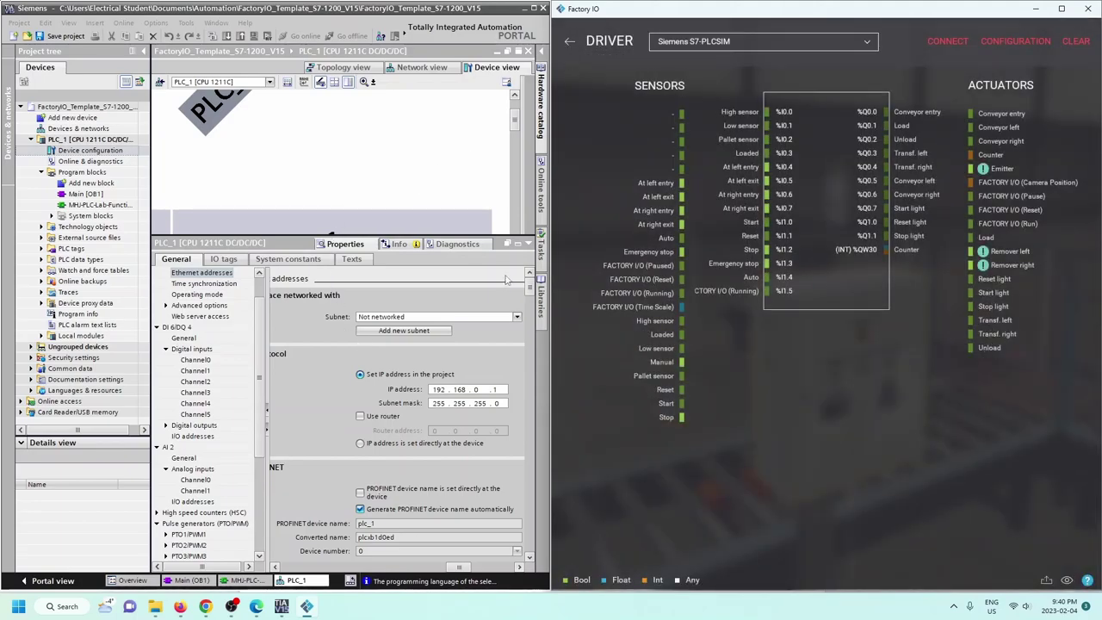
Step: Open Main (OB1) in TIA Portal, then try connecting Factory IO and dismiss the 'PLCSIM not running' error
click(528, 246)
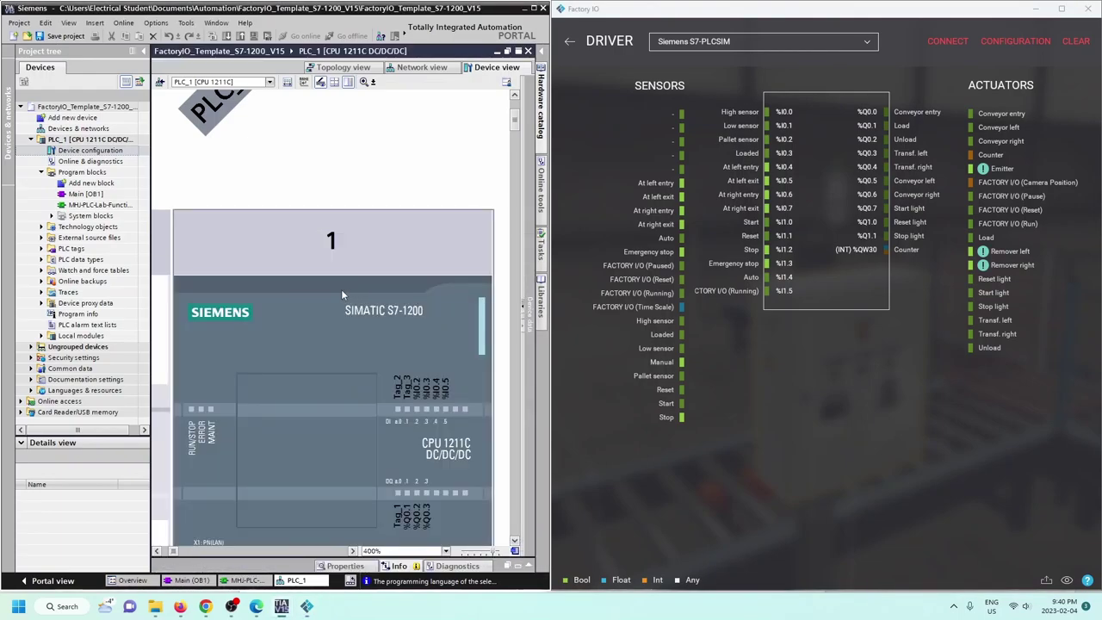
click(191, 581)
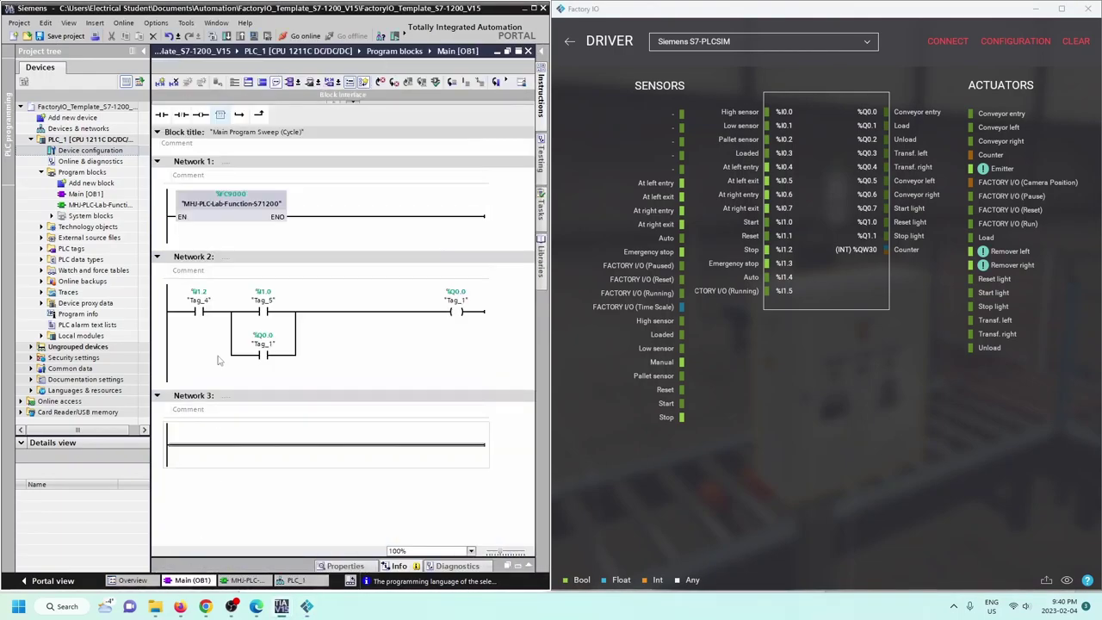
click(324, 350)
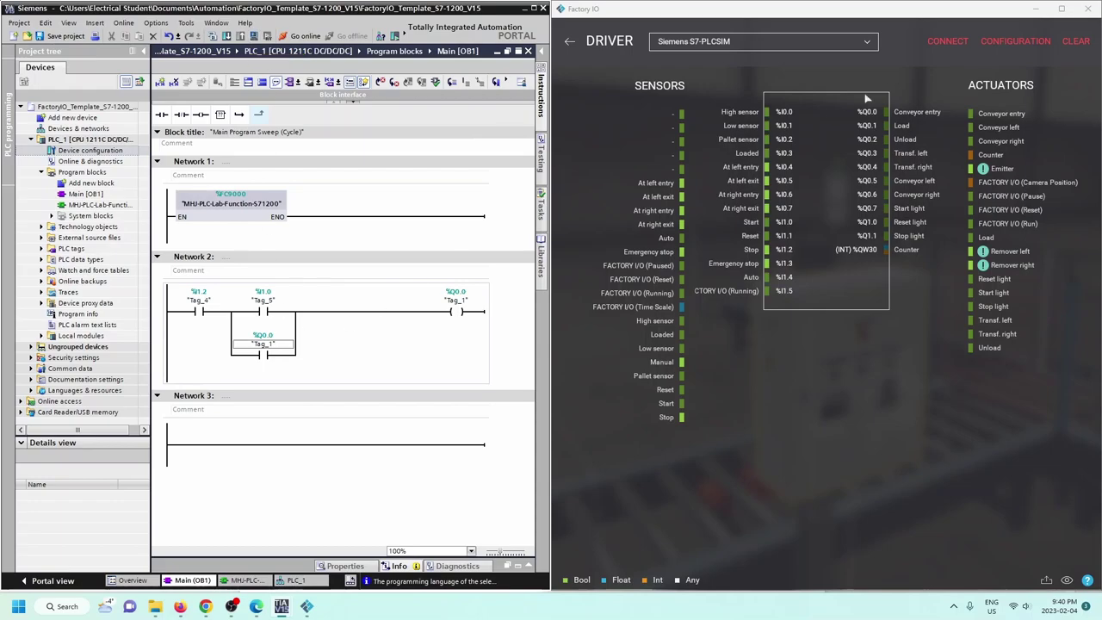
click(947, 45)
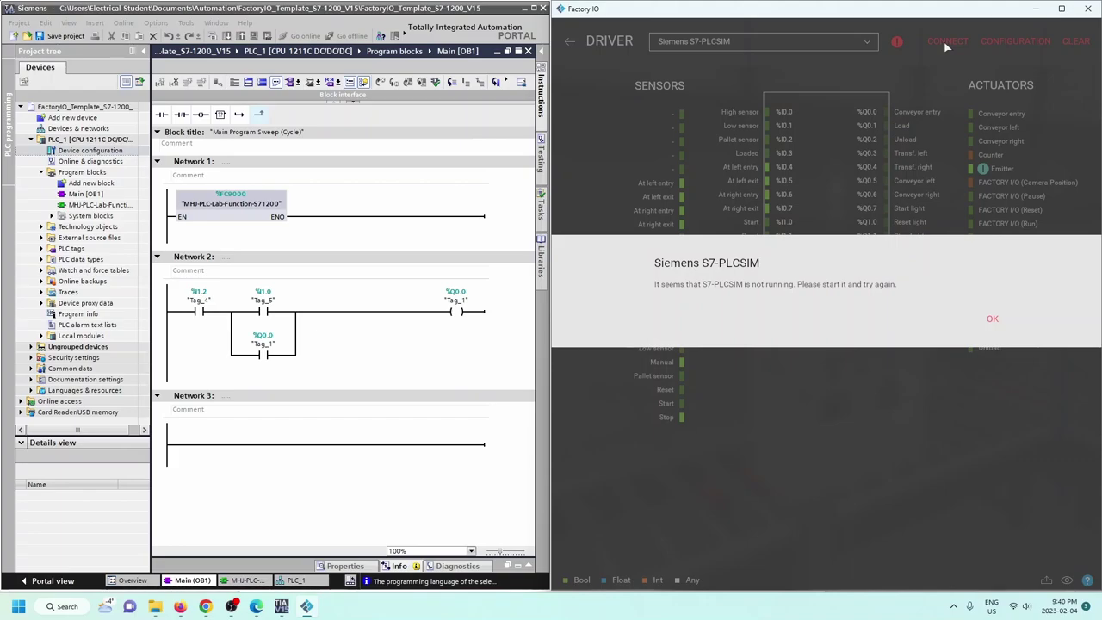
click(992, 319)
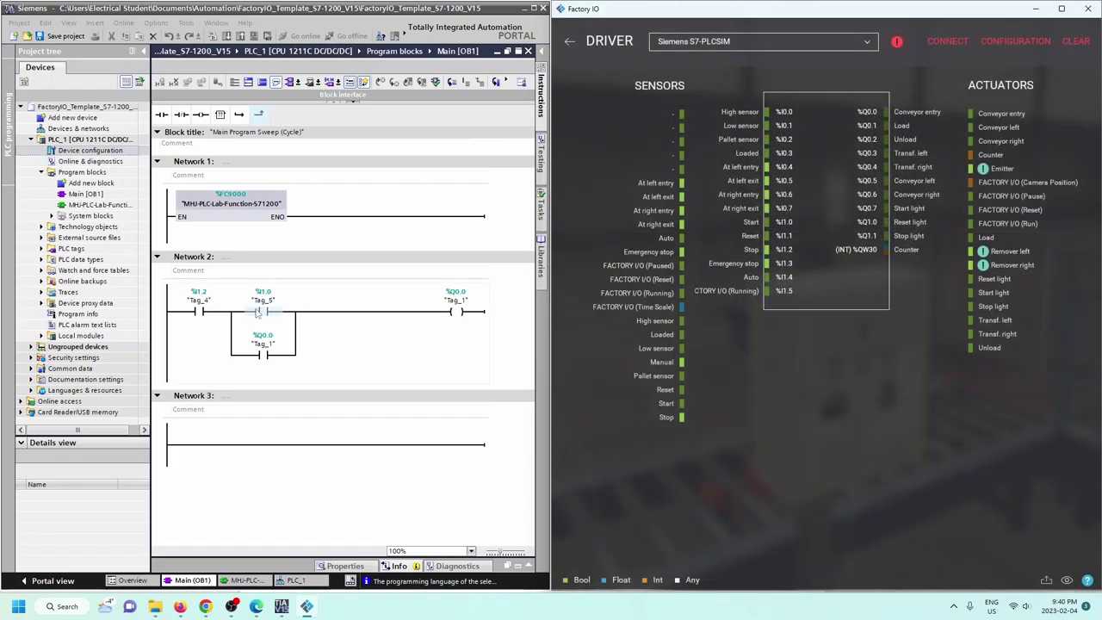
click(352, 365)
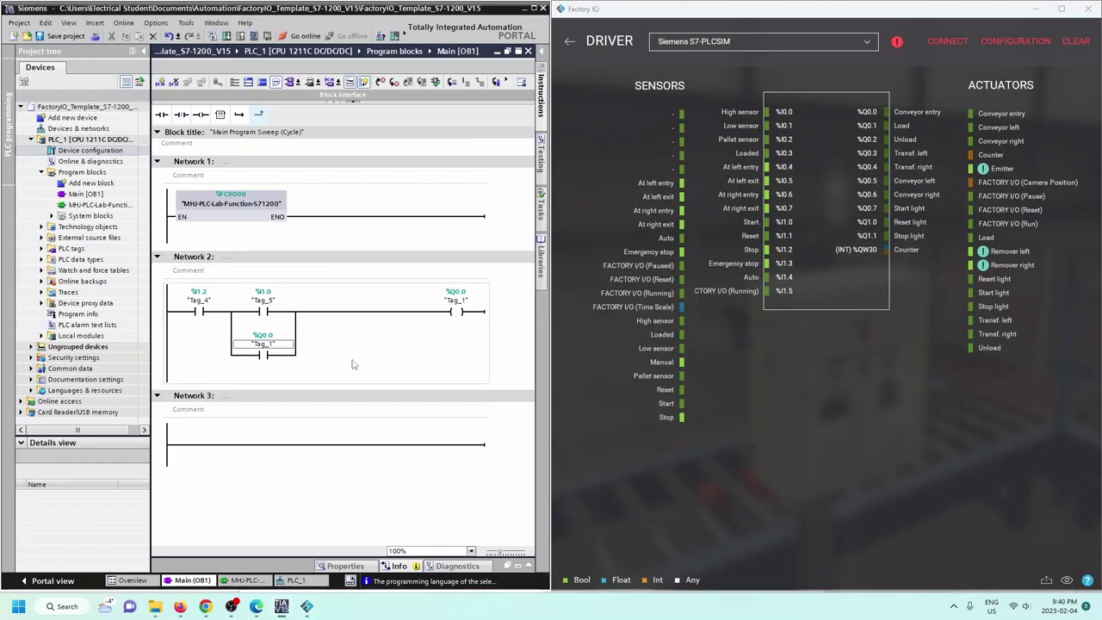
Step: Start the S7-1200 simulation and download the program with Start modules set to Start module
click(255, 36)
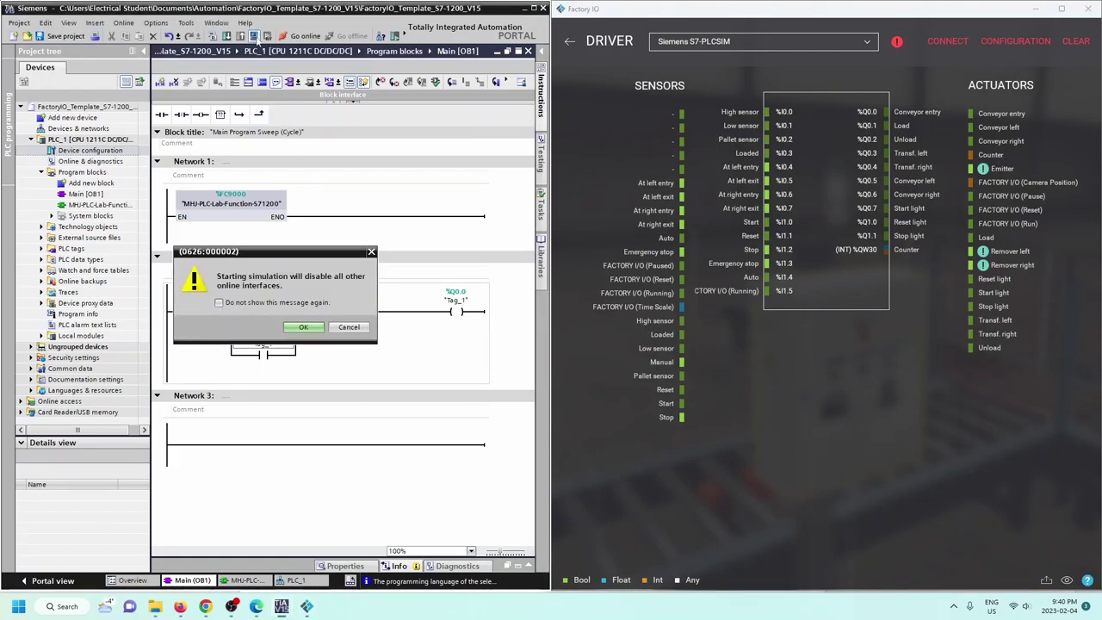
click(311, 328)
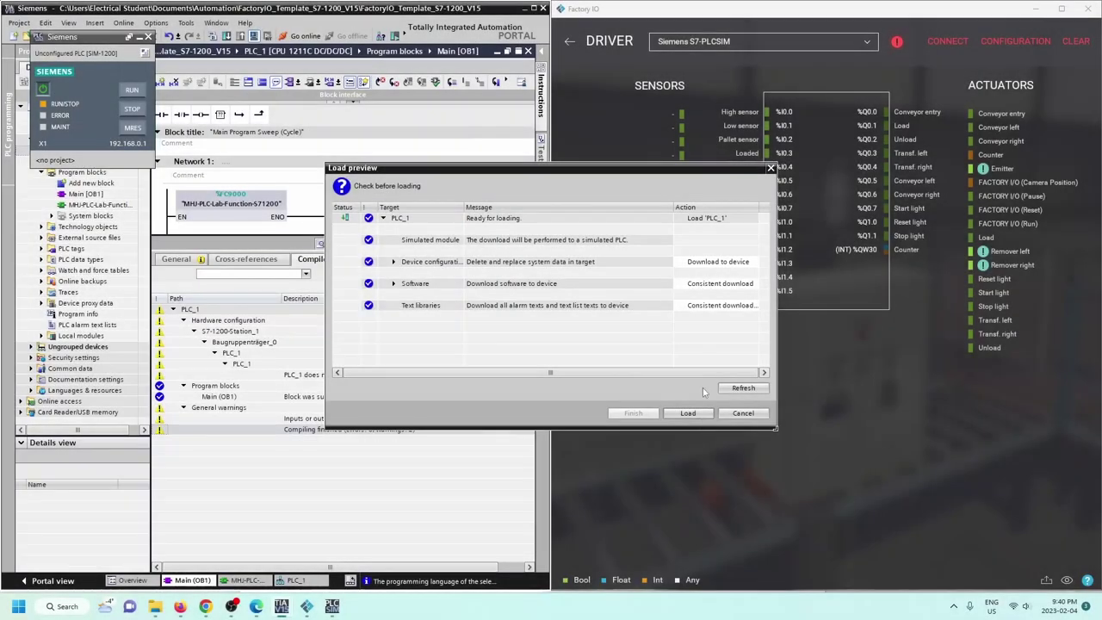
click(680, 416)
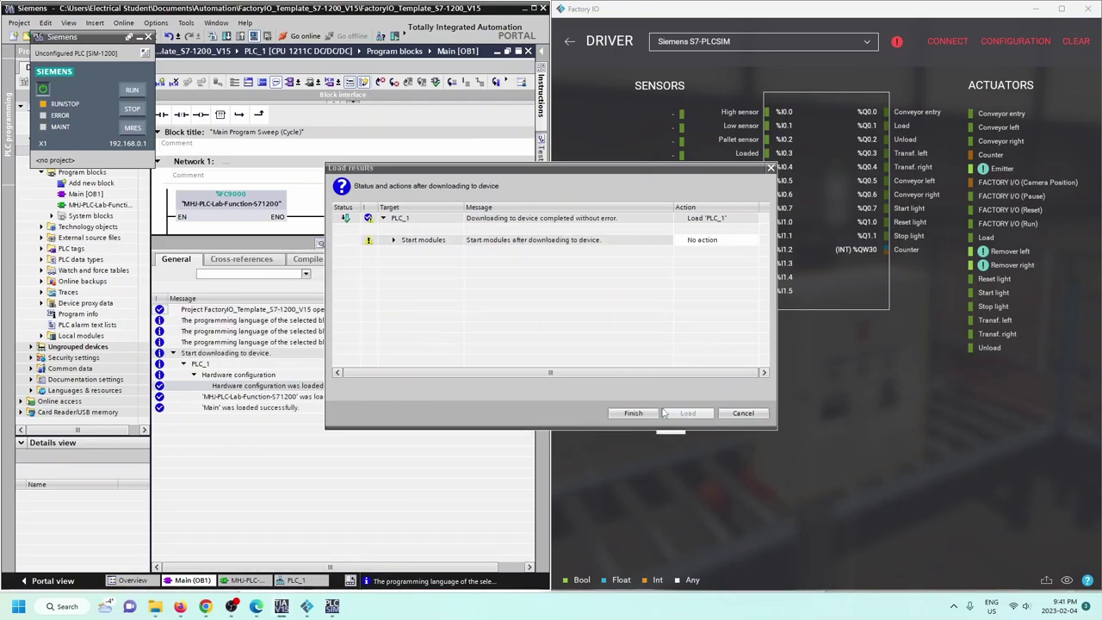
click(746, 240)
click(753, 240)
click(708, 251)
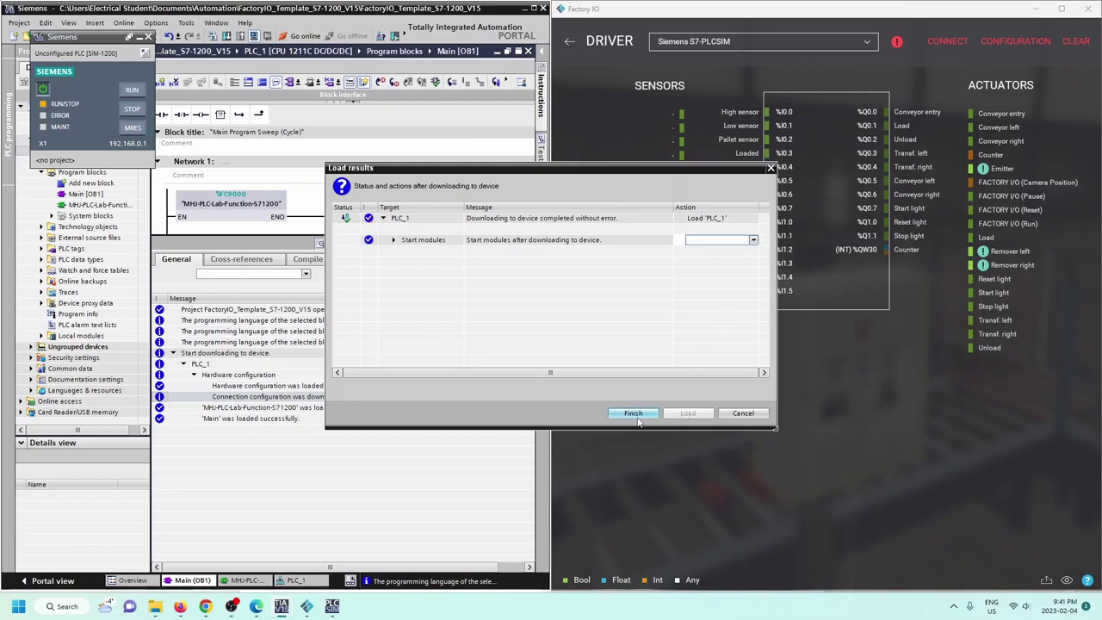
click(634, 413)
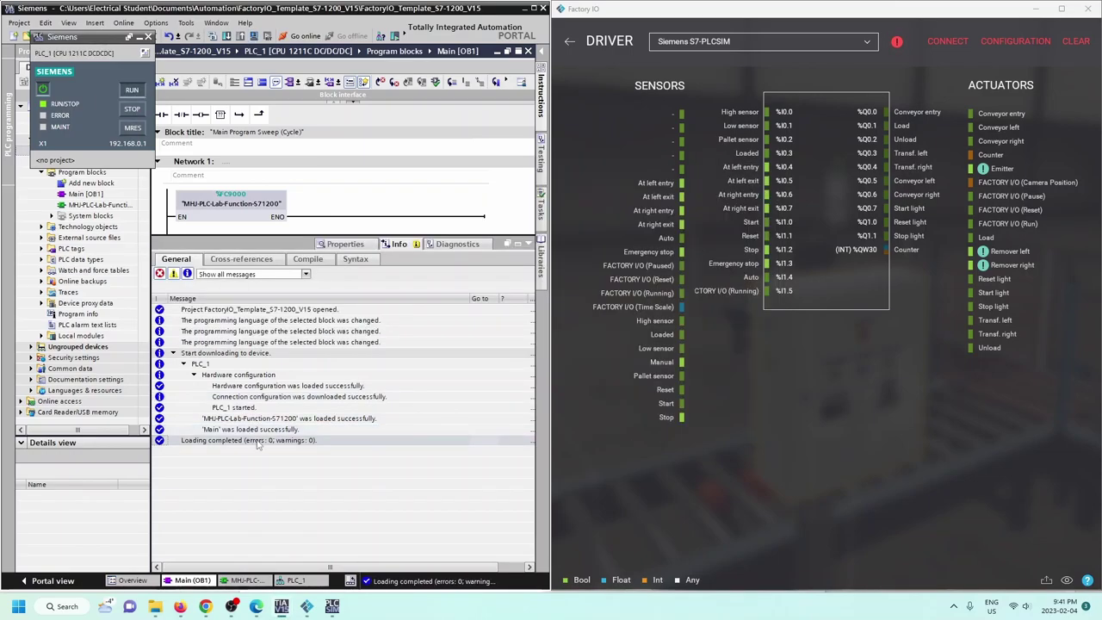
click(529, 243)
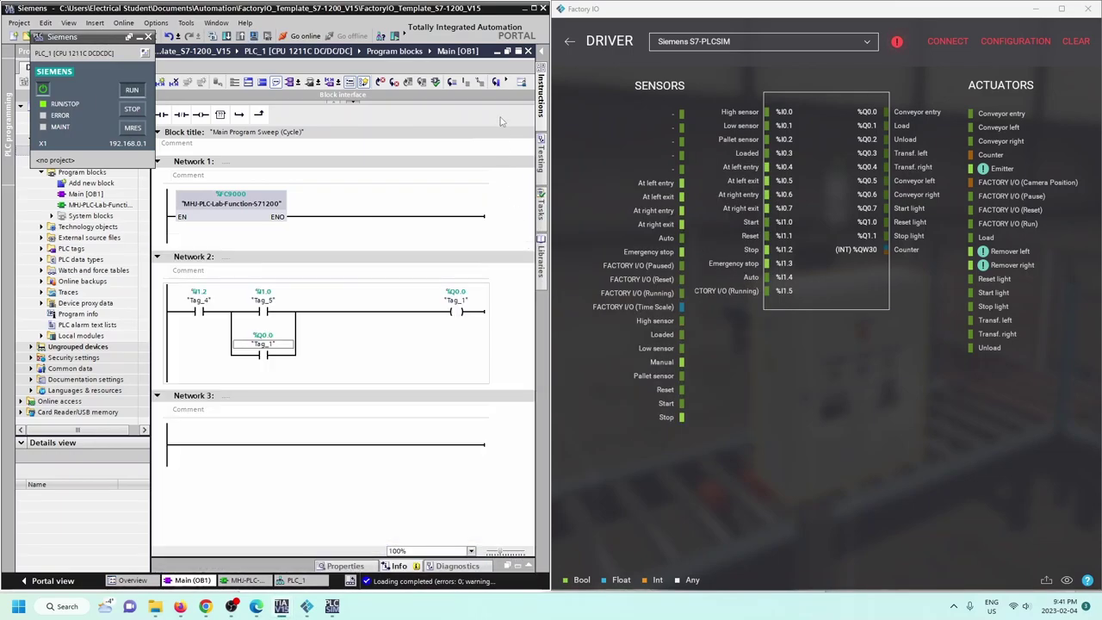
Step: Turn on OB1 monitoring, connect Factory IO to the running PLCSIM, and close the compact PLCSIM panel
click(509, 82)
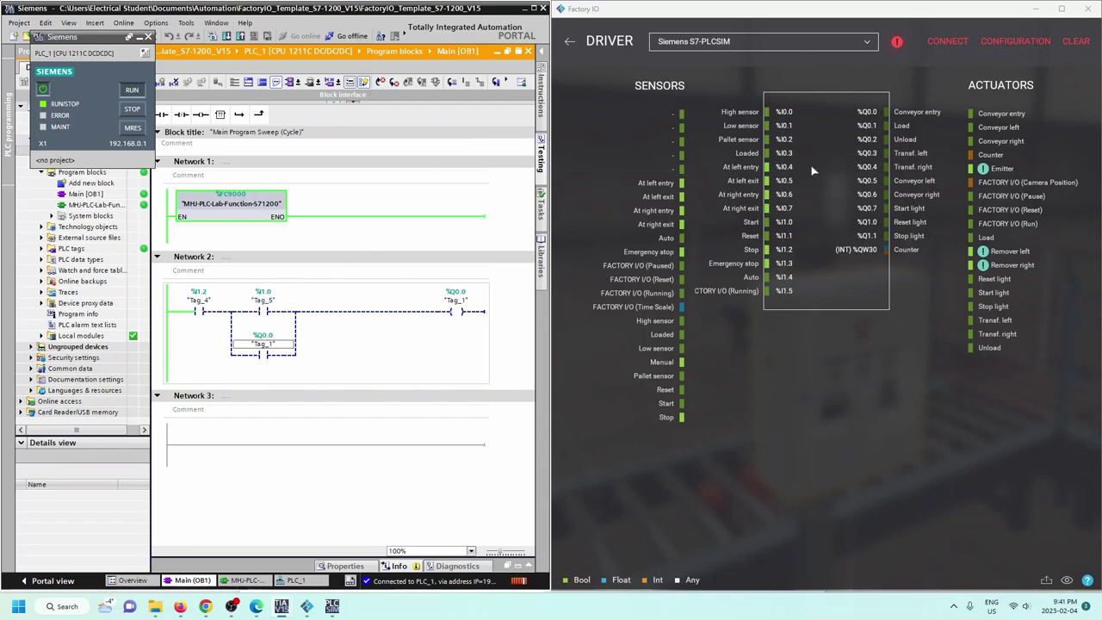
click(940, 43)
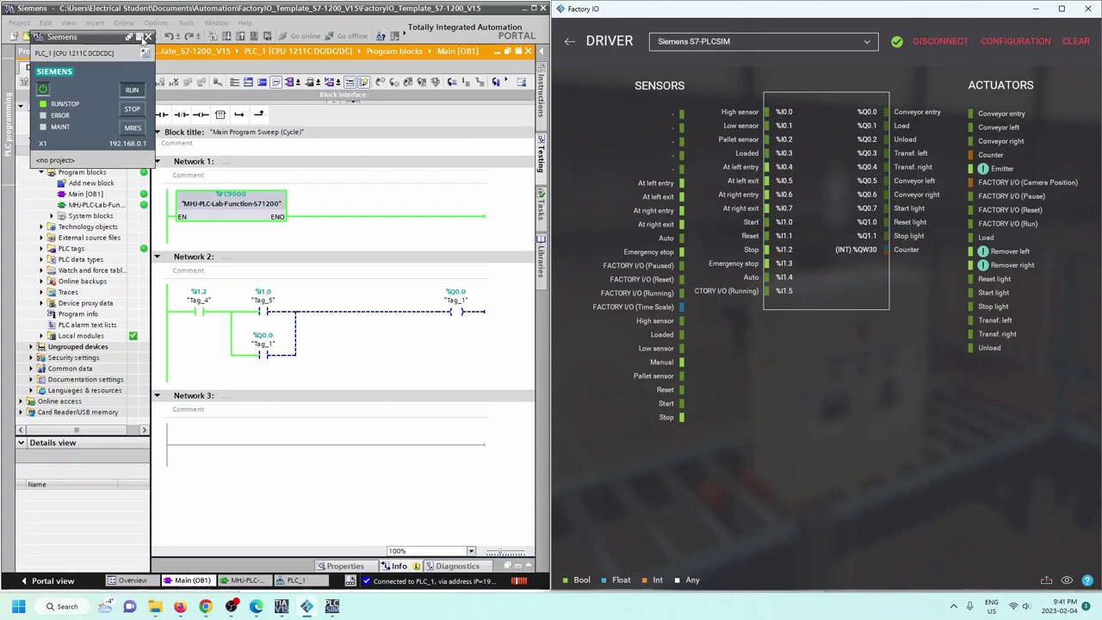
click(146, 38)
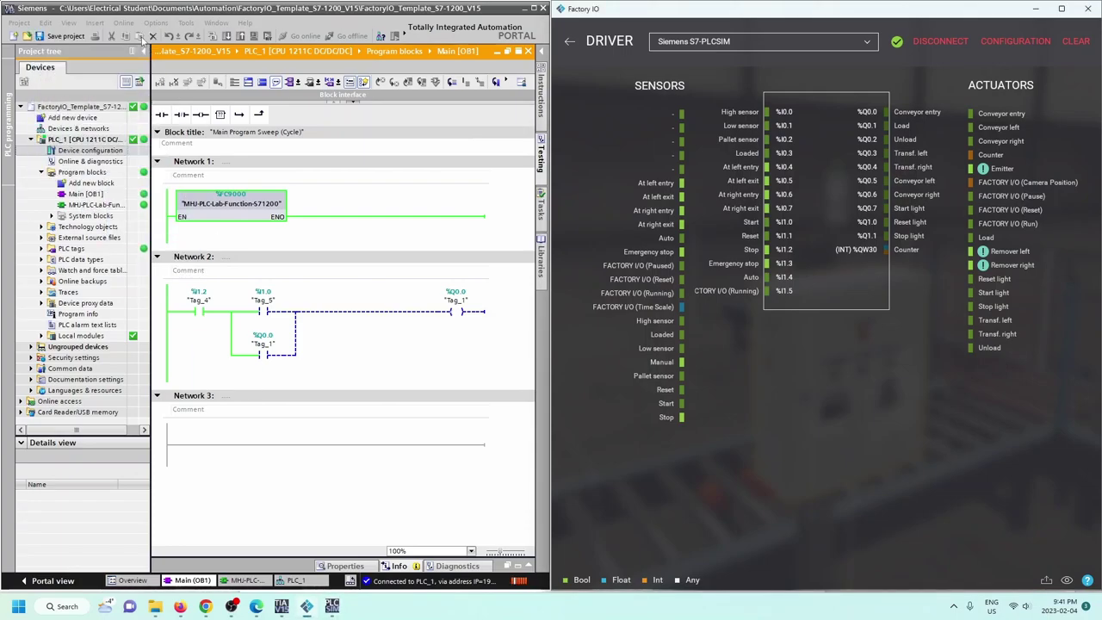
click(199, 317)
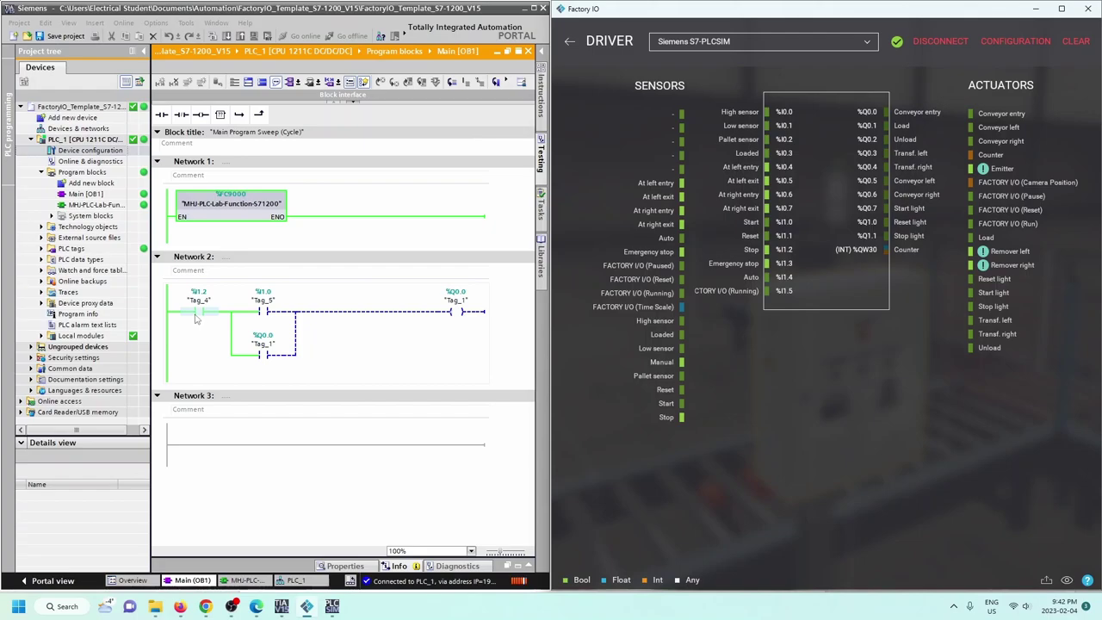
Step: Return to the 3D scene and dock all sensor and actuator tags via VIEW > Dock All Tags
click(569, 43)
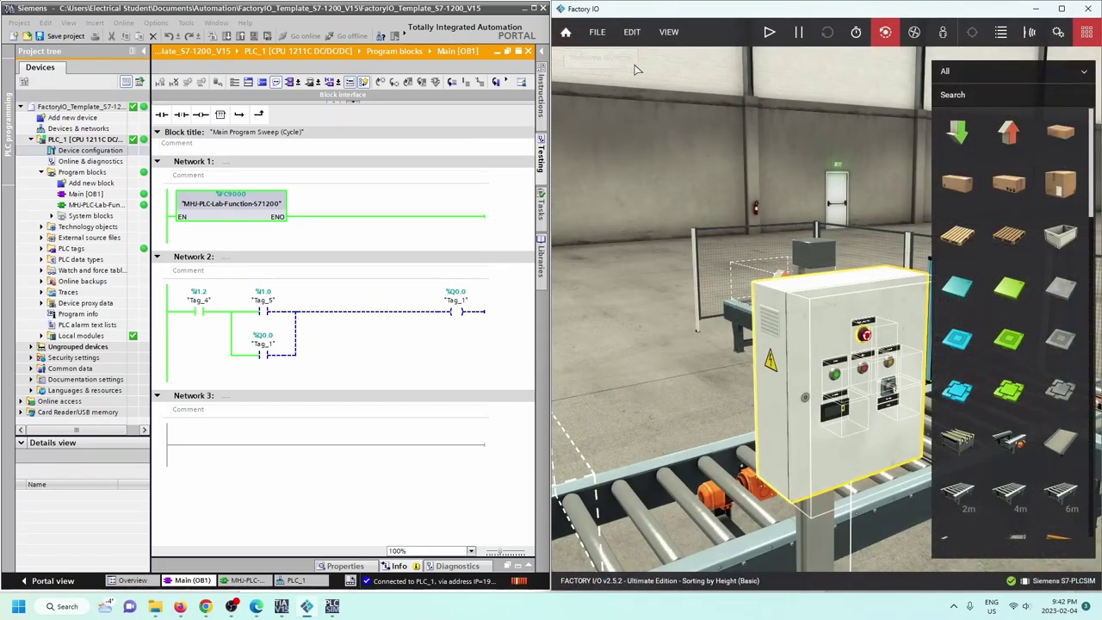
click(662, 33)
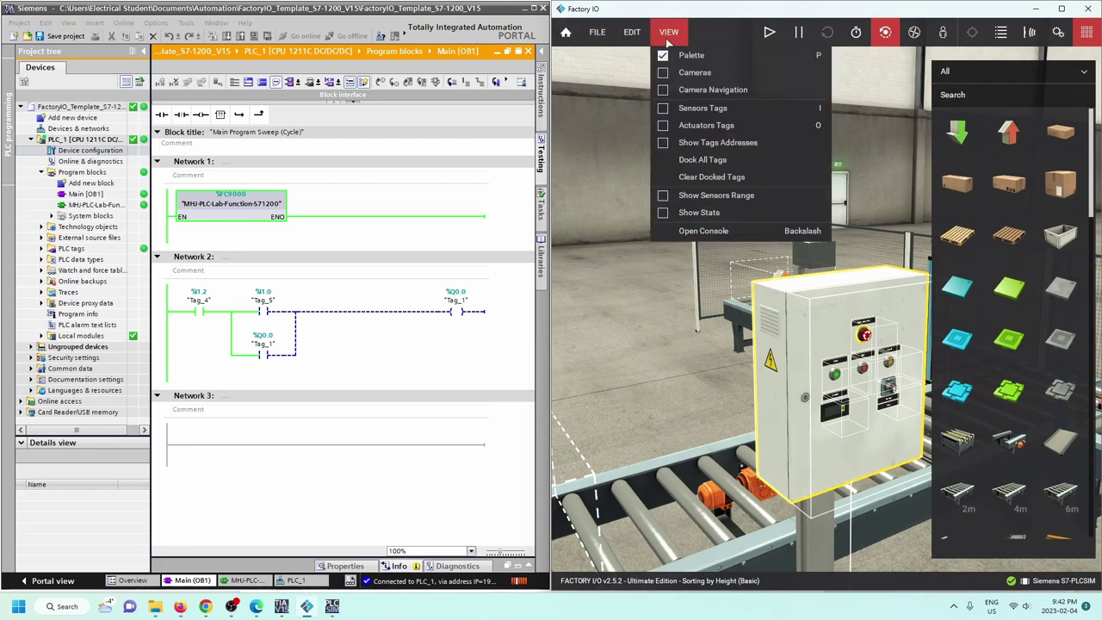
click(711, 164)
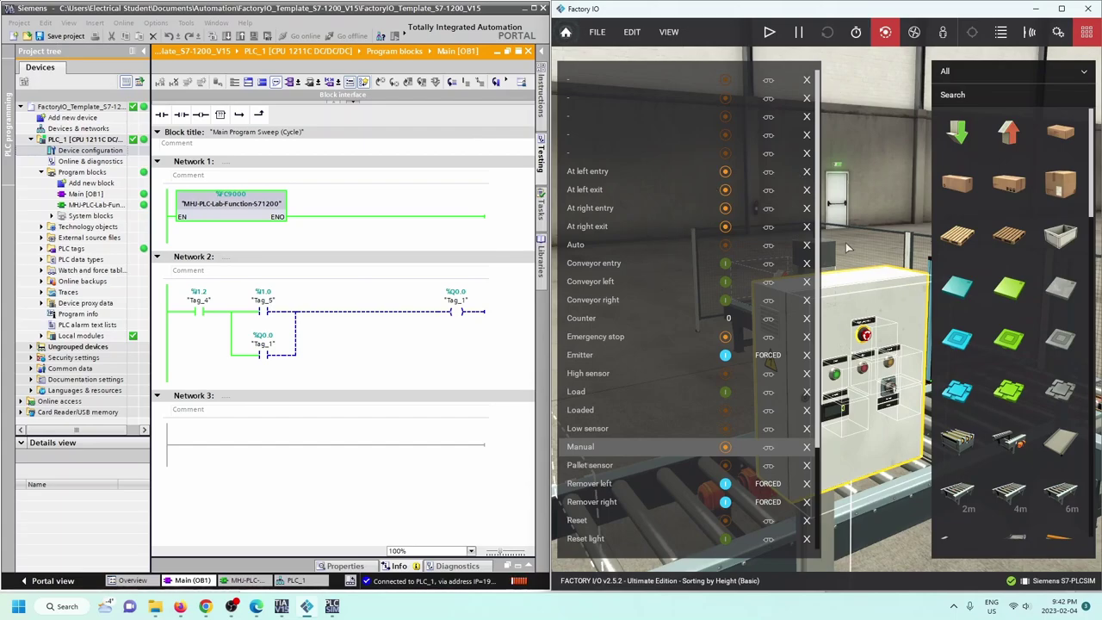
Step: Run the simulation, start and stop the entry conveyor from the panel, then reset the scene
click(772, 38)
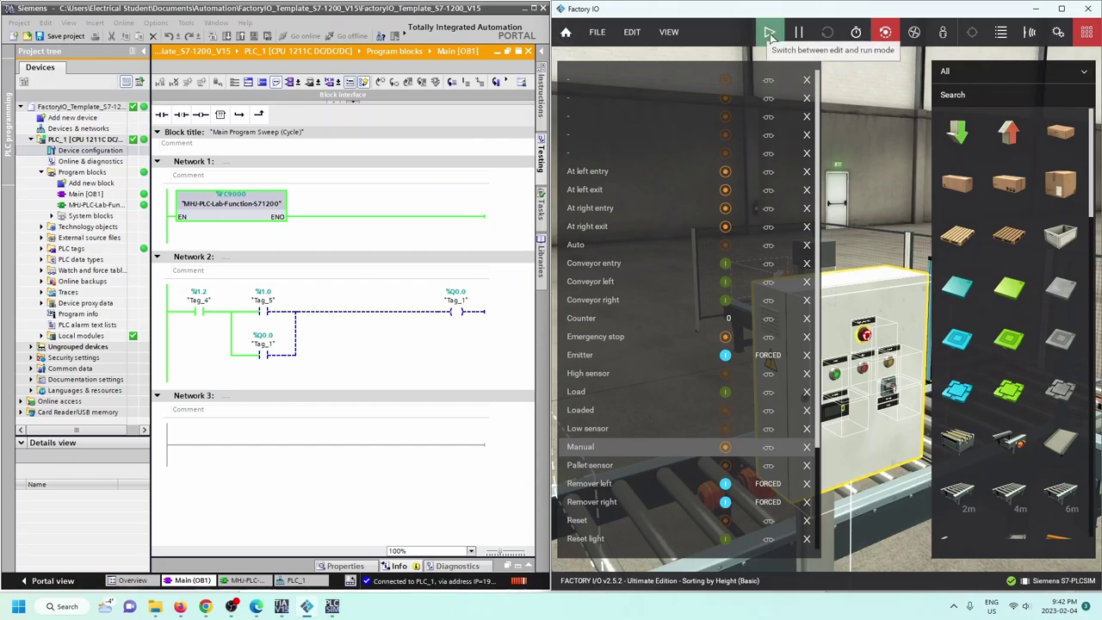
click(772, 37)
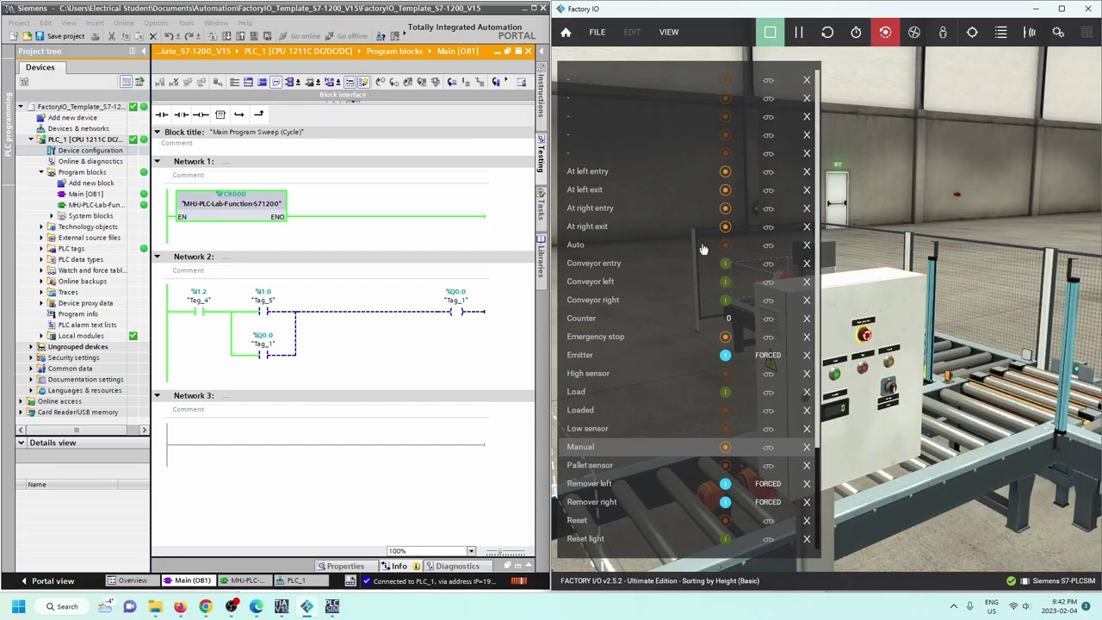
scroll(600, 260, down, 3)
scroll(601, 293, down, 1)
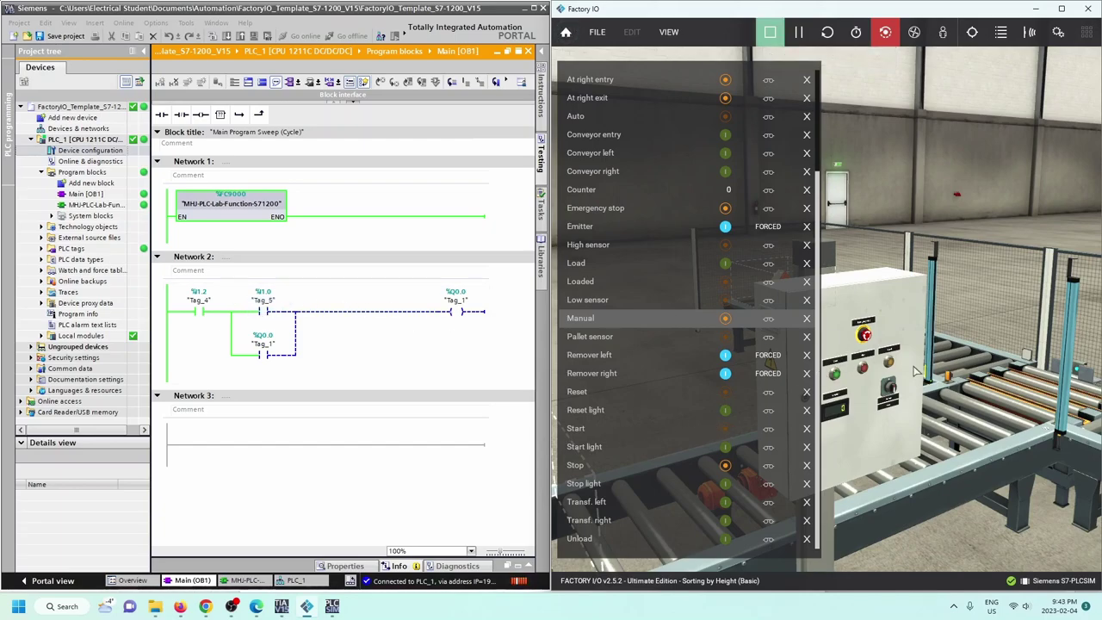
click(837, 379)
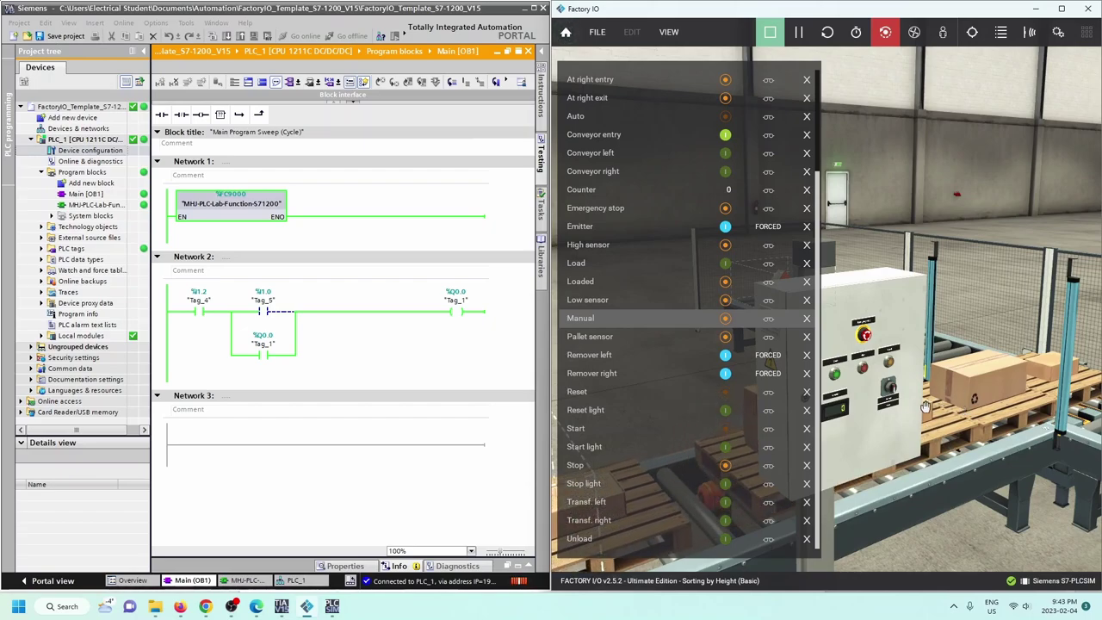
click(866, 372)
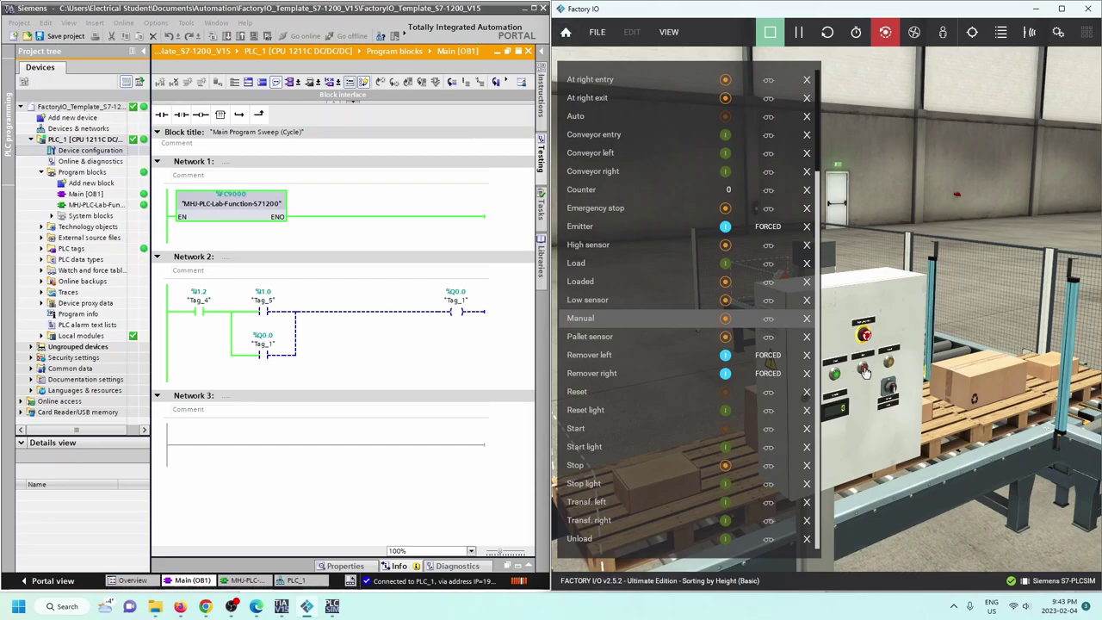
click(827, 32)
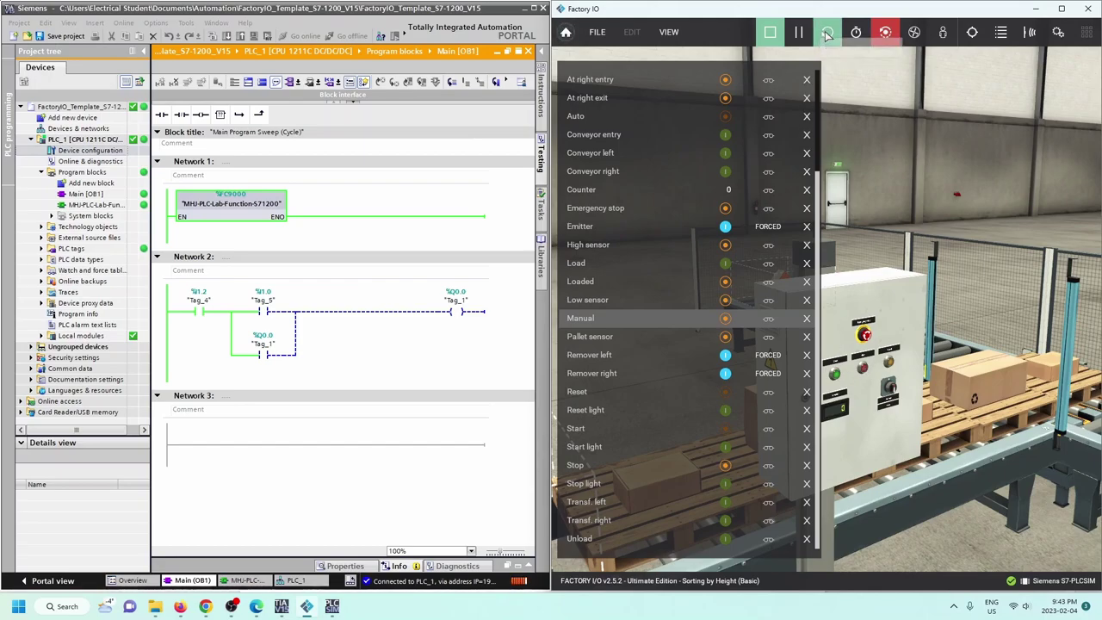
Step: Clear the docked tags list from the Factory IO scene and orbit the camera to the control panel
click(671, 37)
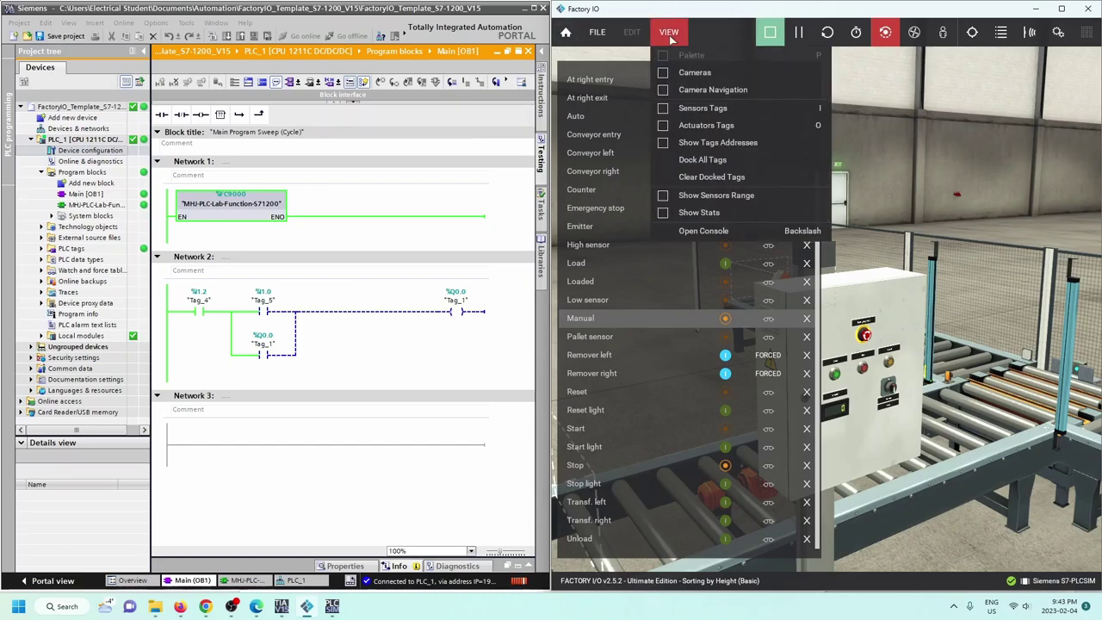
click(705, 177)
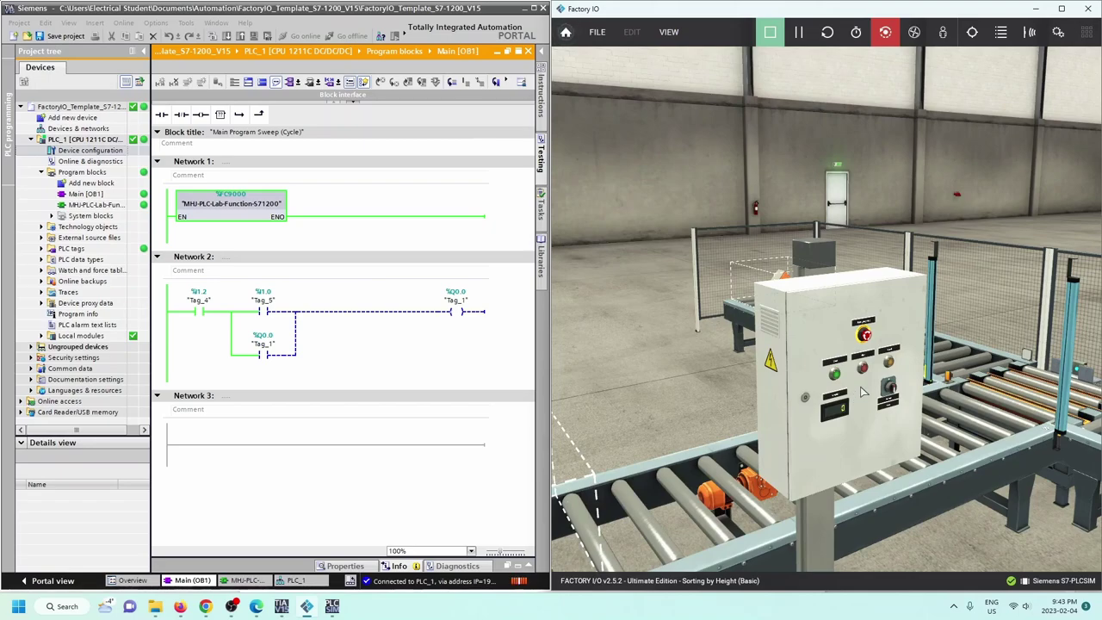
key(d)
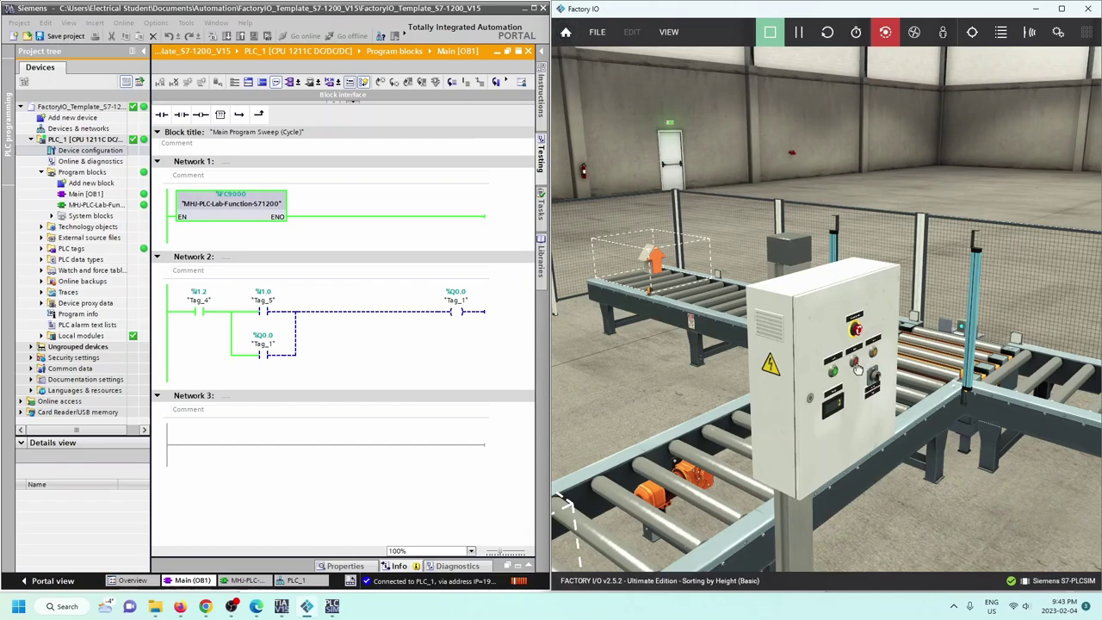
Step: Toggle the panel's Stop input repeatedly, watching the Tag_4 rung drop out and conduct again
click(857, 369)
click(857, 369)
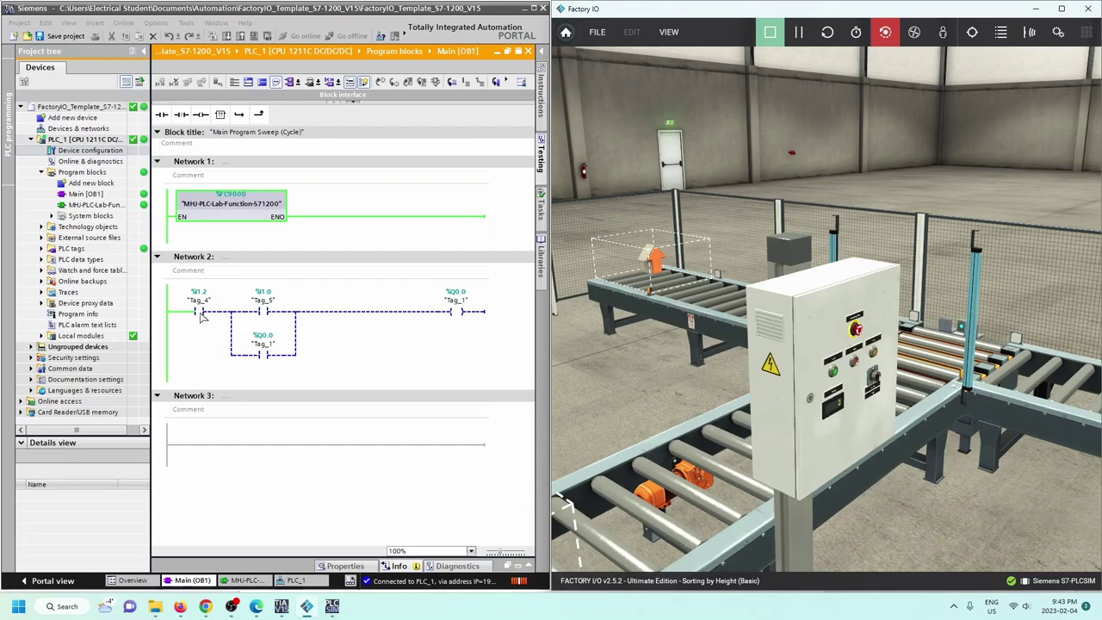
click(857, 368)
click(857, 368)
click(857, 369)
click(603, 36)
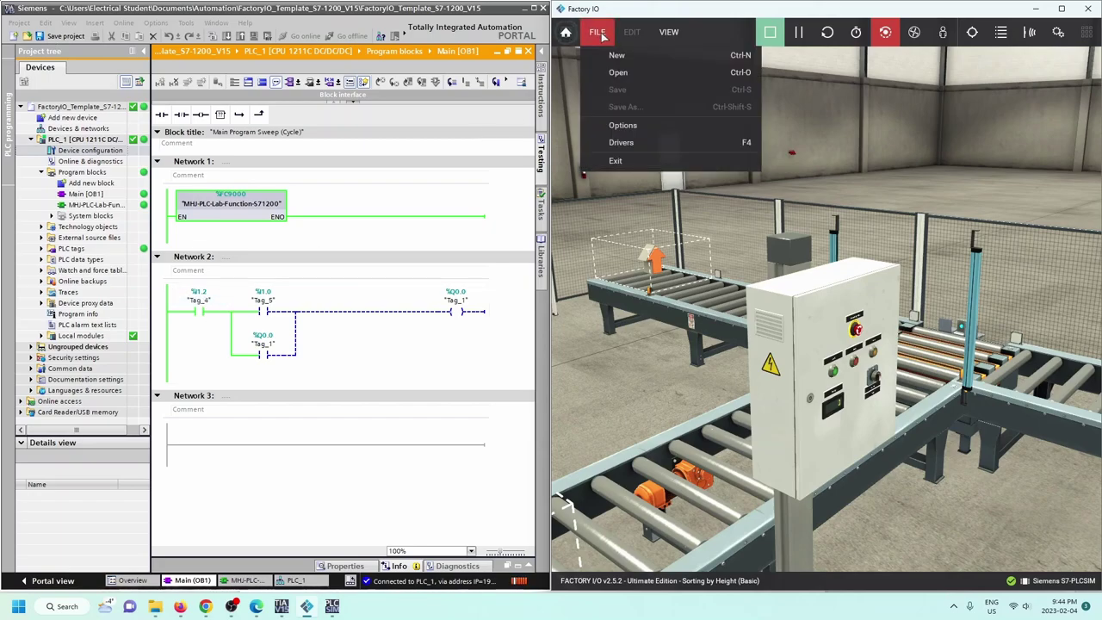
Step: Check the PLCSIM driver's sensor and actuator mapping, then return to the factory scene
click(622, 142)
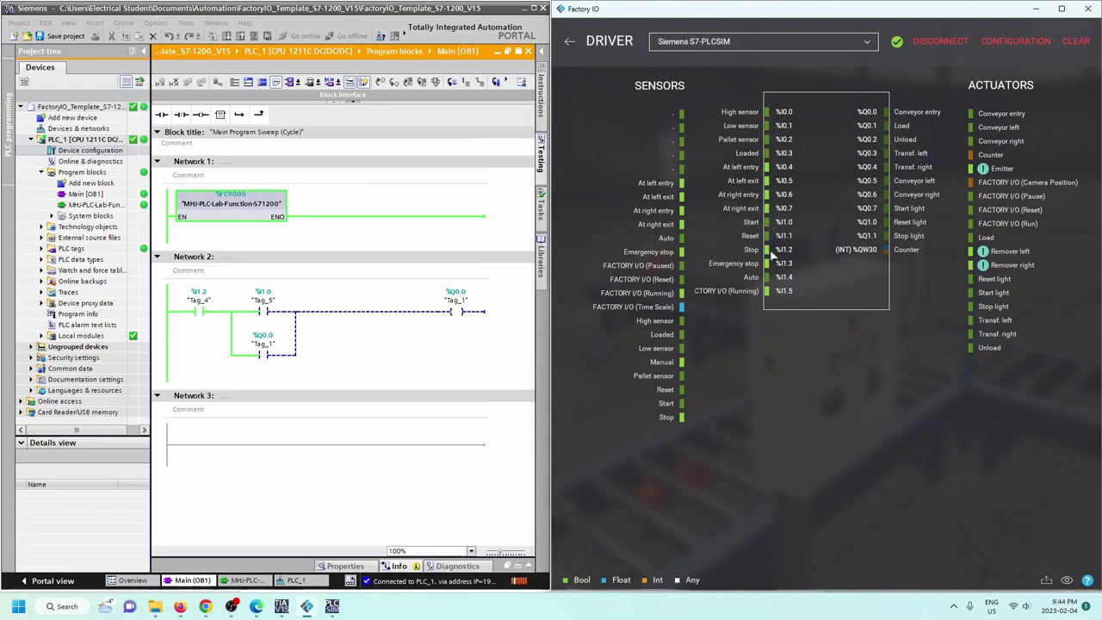
drag(789, 224, 784, 235)
click(569, 40)
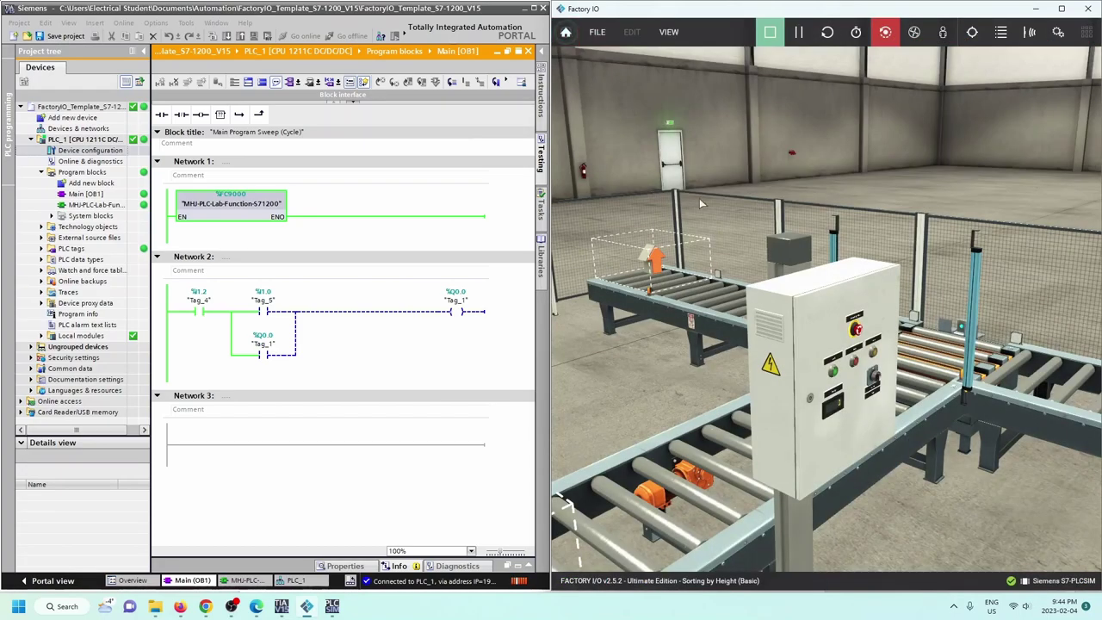
Step: Start the Sorting by Height line so pallets travel, then stop it from the panel
click(834, 373)
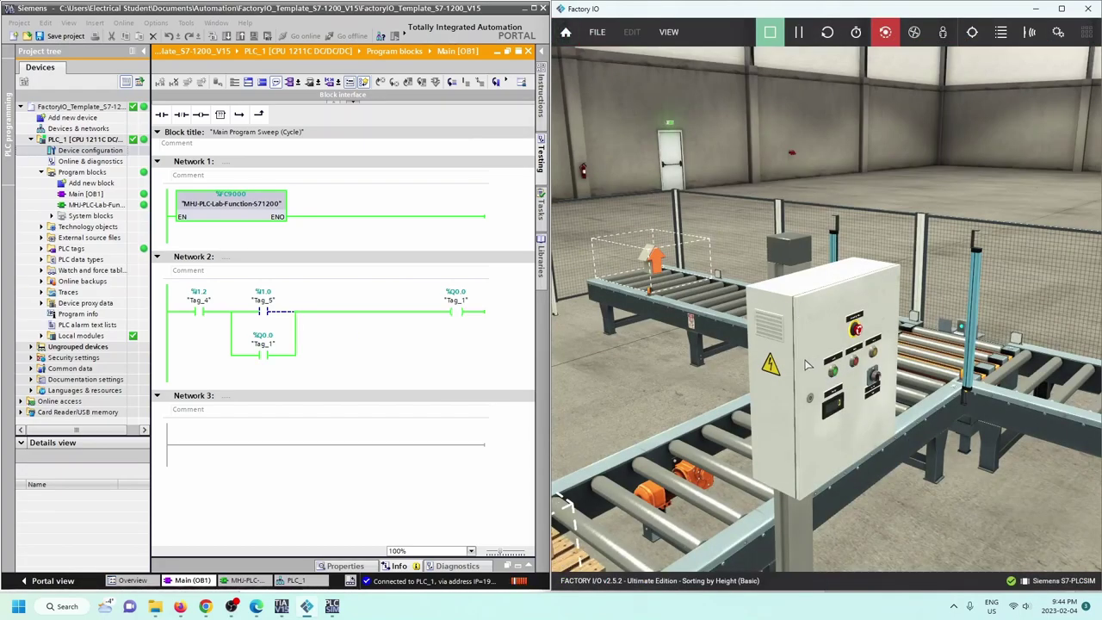
scroll(775, 397, down, 3)
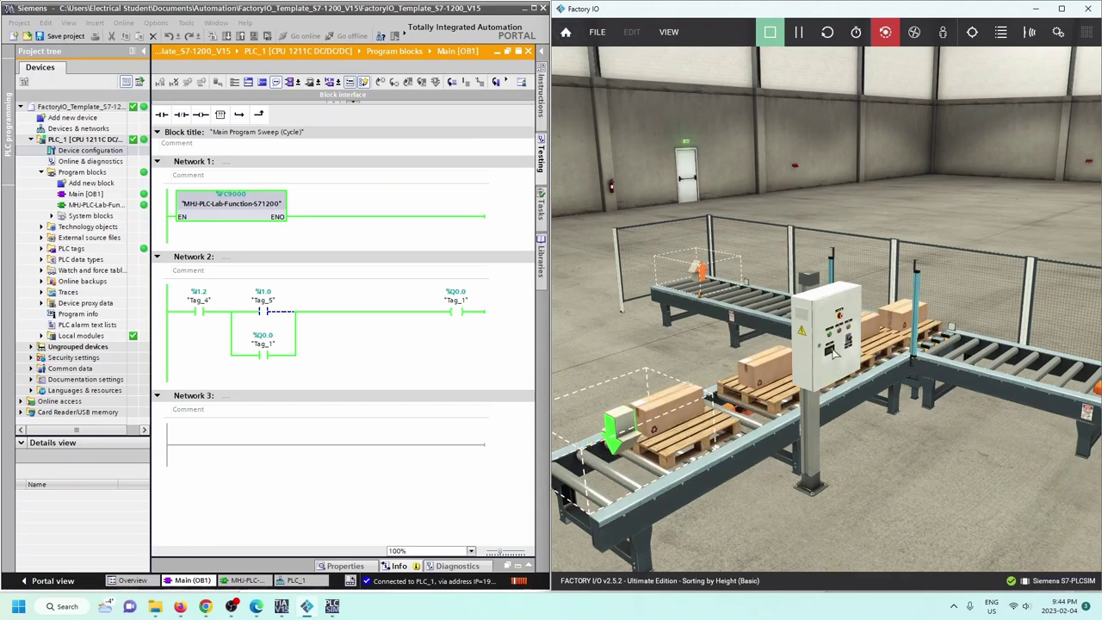
click(843, 336)
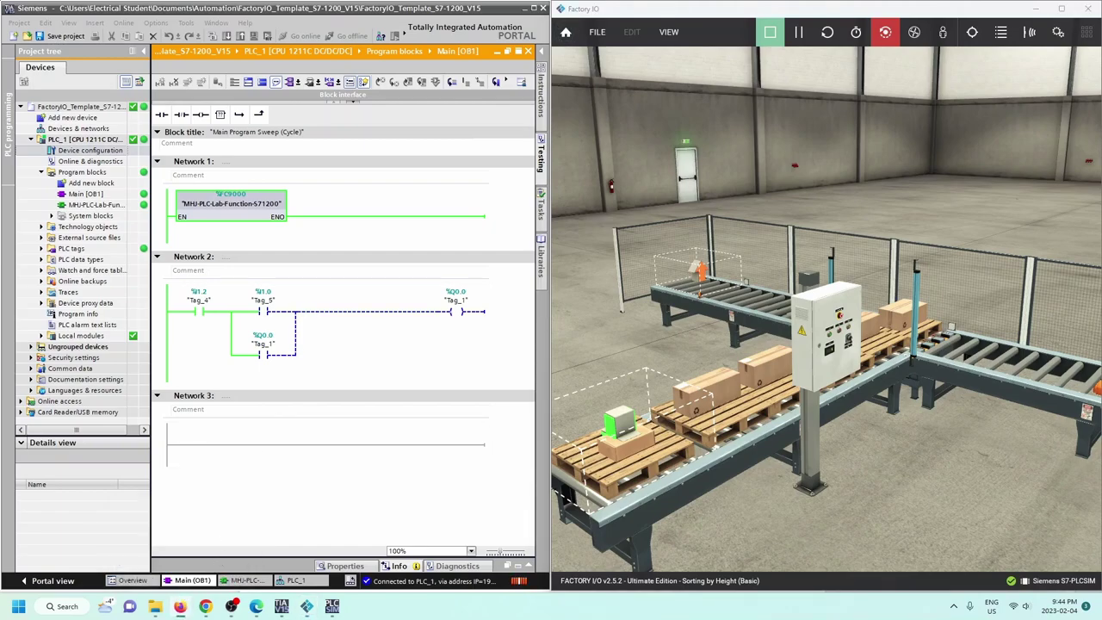
Step: Bring the course manual's Firefox window forward and maximise it
key(alt+Tab)
drag(990, 91, 628, 80)
click(679, 74)
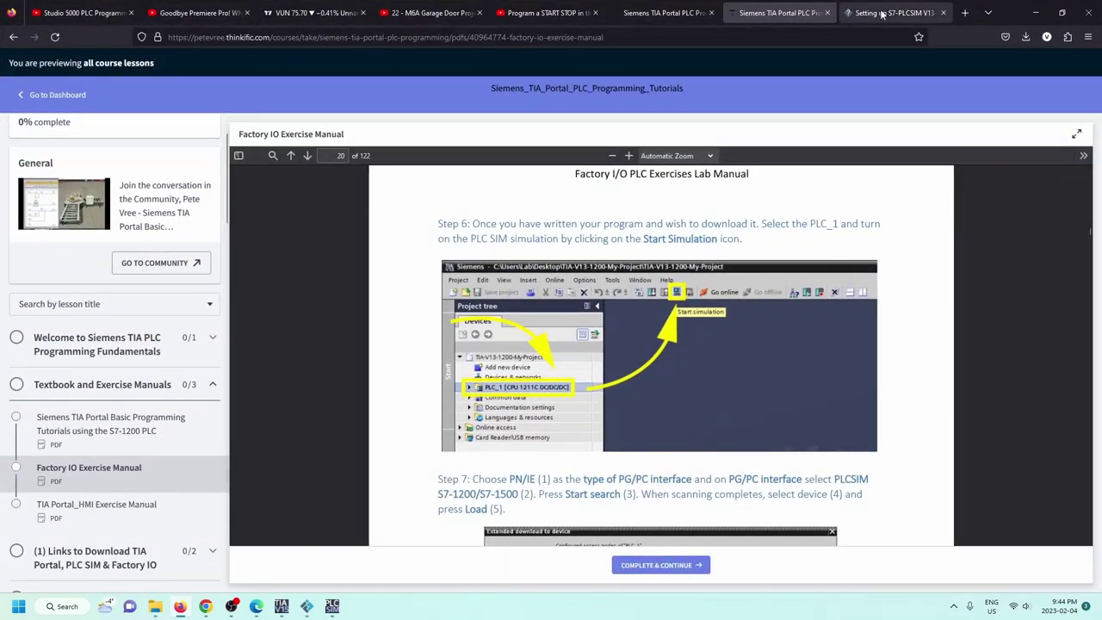
Step: Switch to the 'Setting up S7-PLCSIM V13-17' documentation tab
click(891, 13)
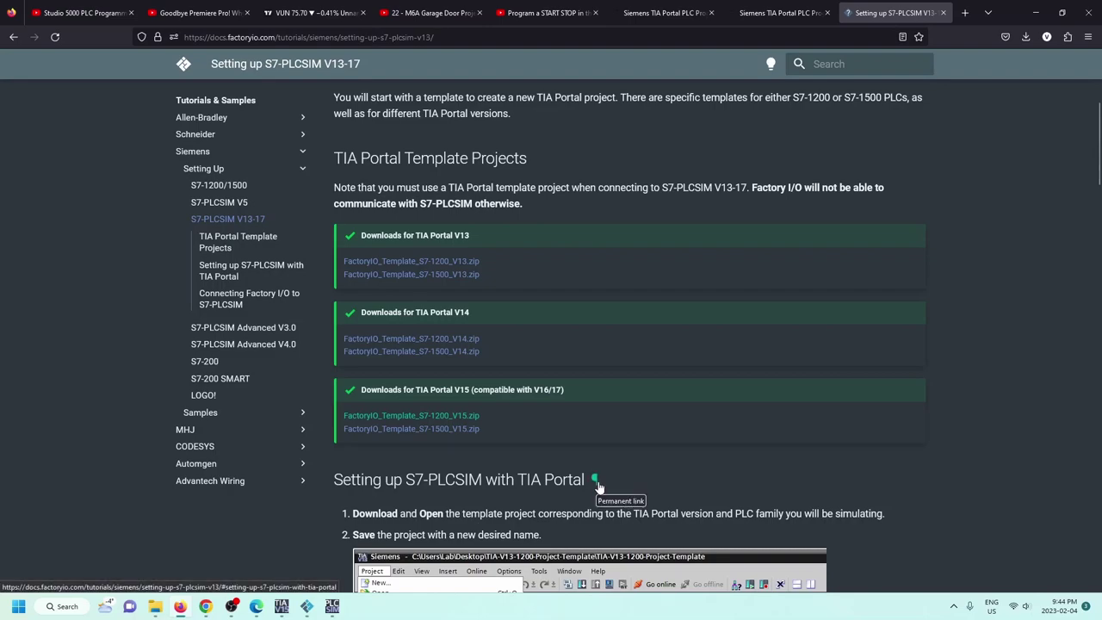
Step: Read through the download, PLCSIM RUN and driver configuration steps, then minimise Firefox
scroll(599, 479, down, 5)
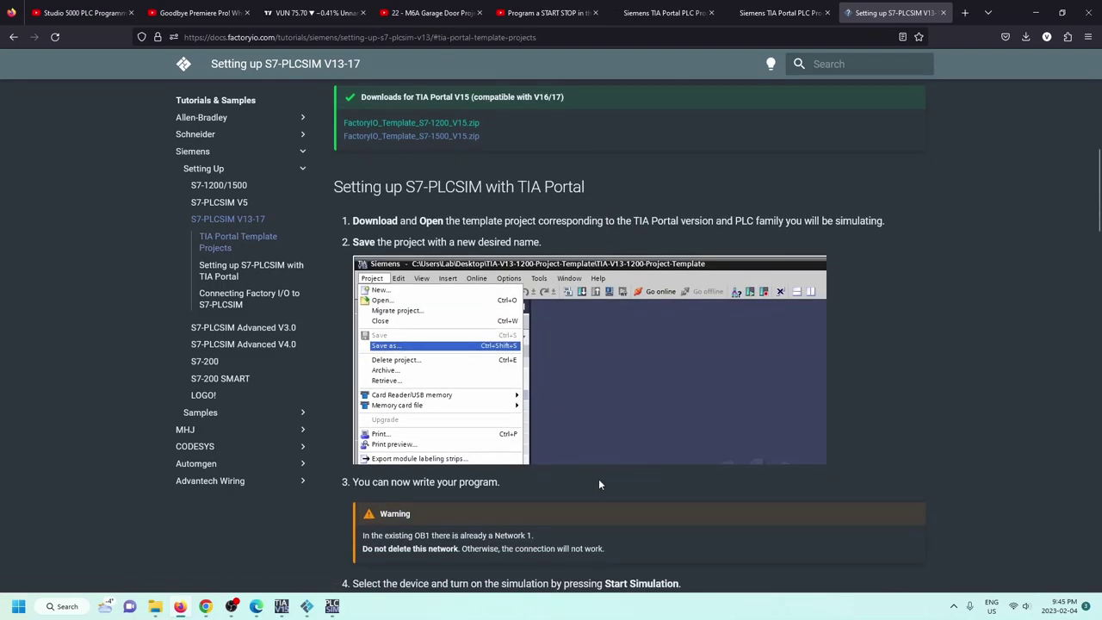
scroll(599, 479, down, 1)
scroll(601, 484, down, 2)
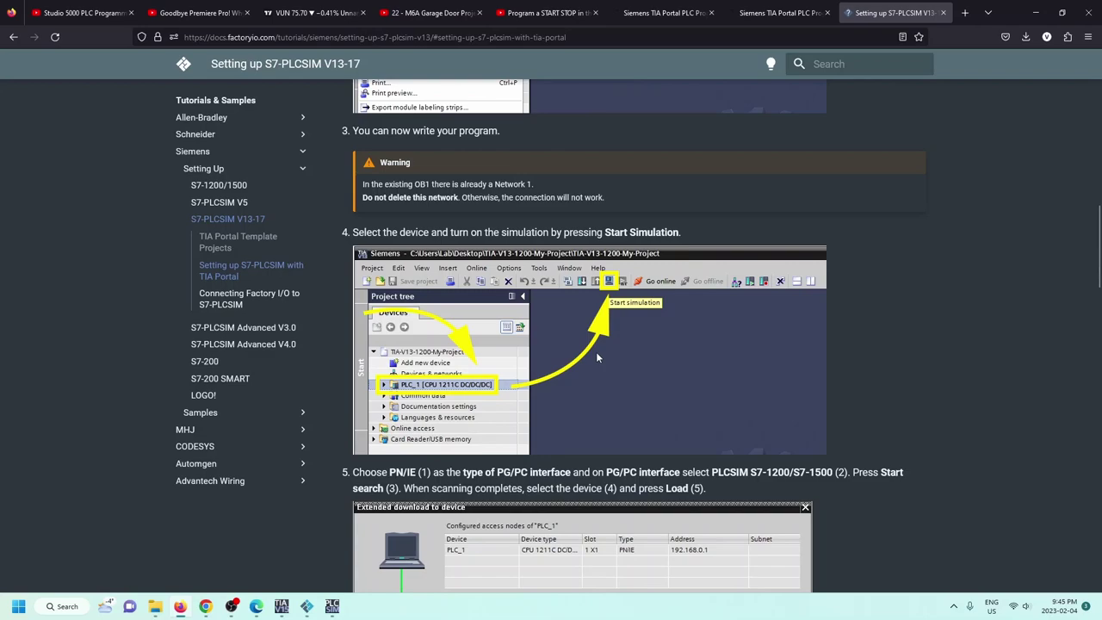
scroll(640, 451, down, 4)
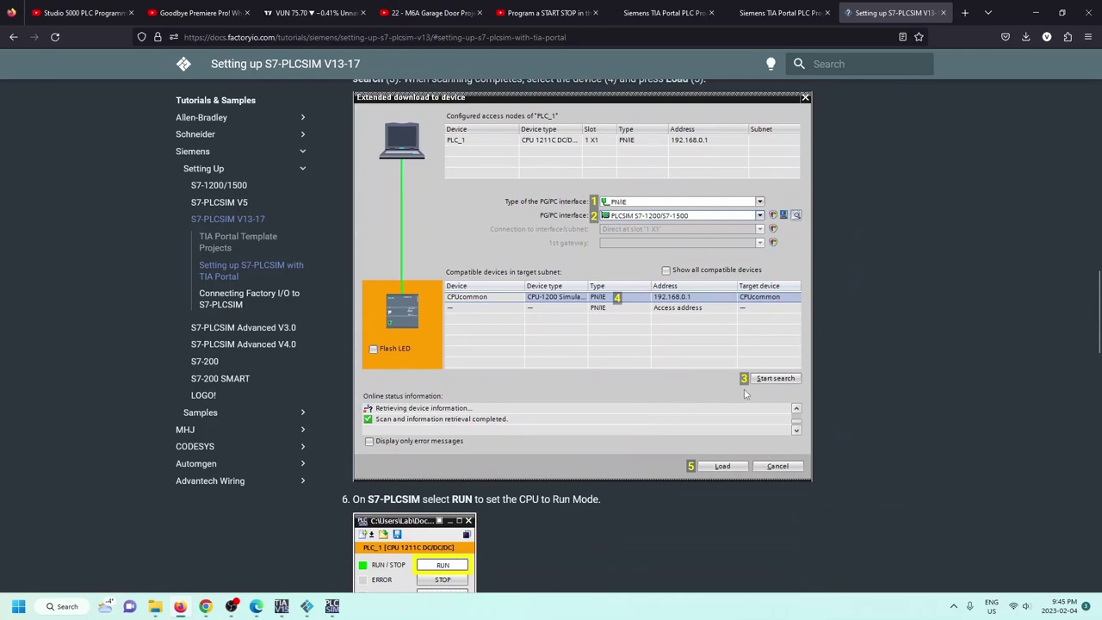
scroll(590, 435, down, 3)
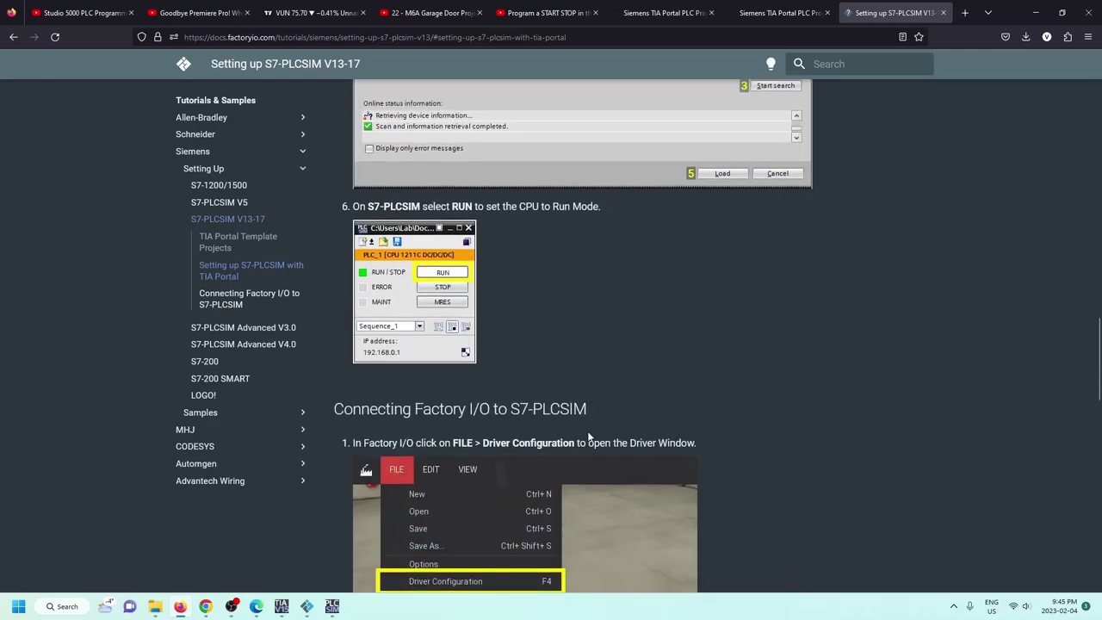
scroll(590, 438, down, 1)
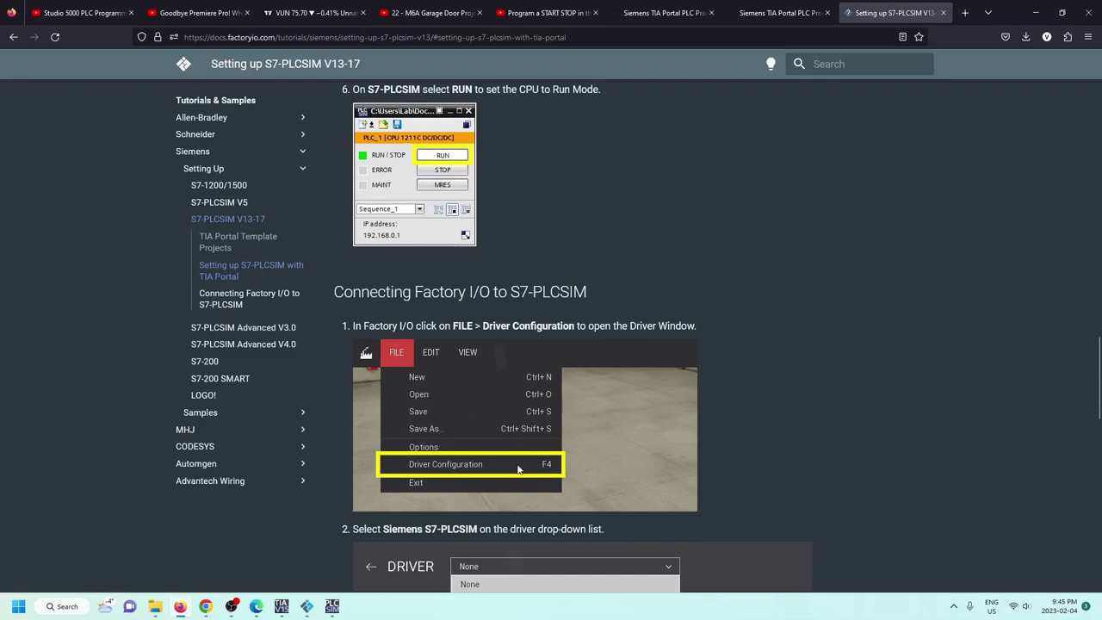
scroll(517, 470, down, 3)
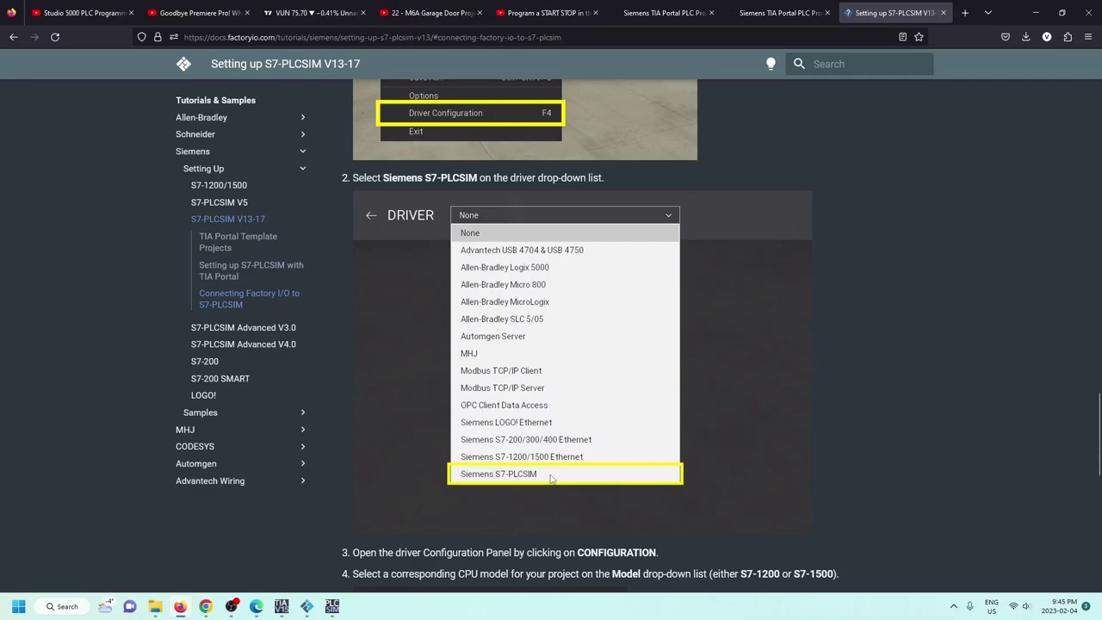
scroll(551, 478, down, 3)
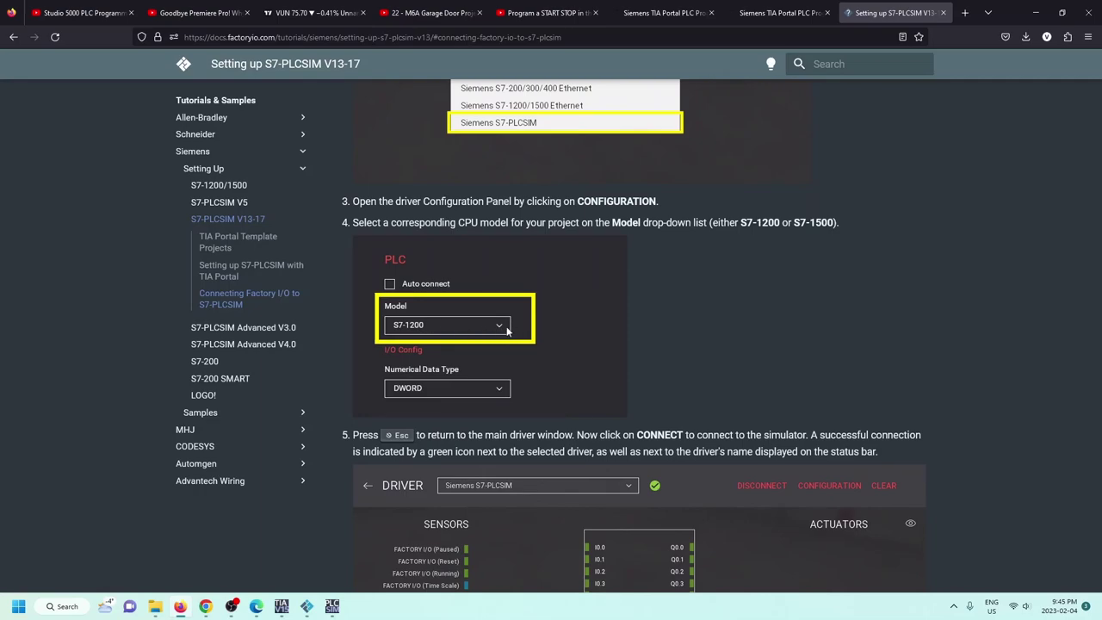
scroll(496, 353, down, 1)
scroll(488, 366, down, 1)
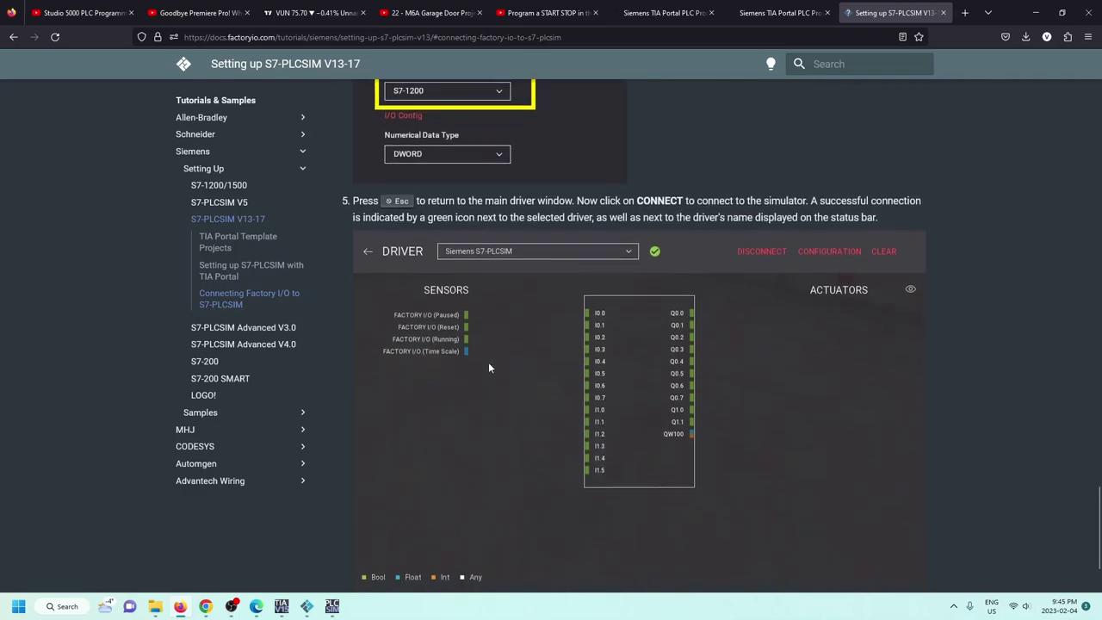
scroll(498, 285, up, 2)
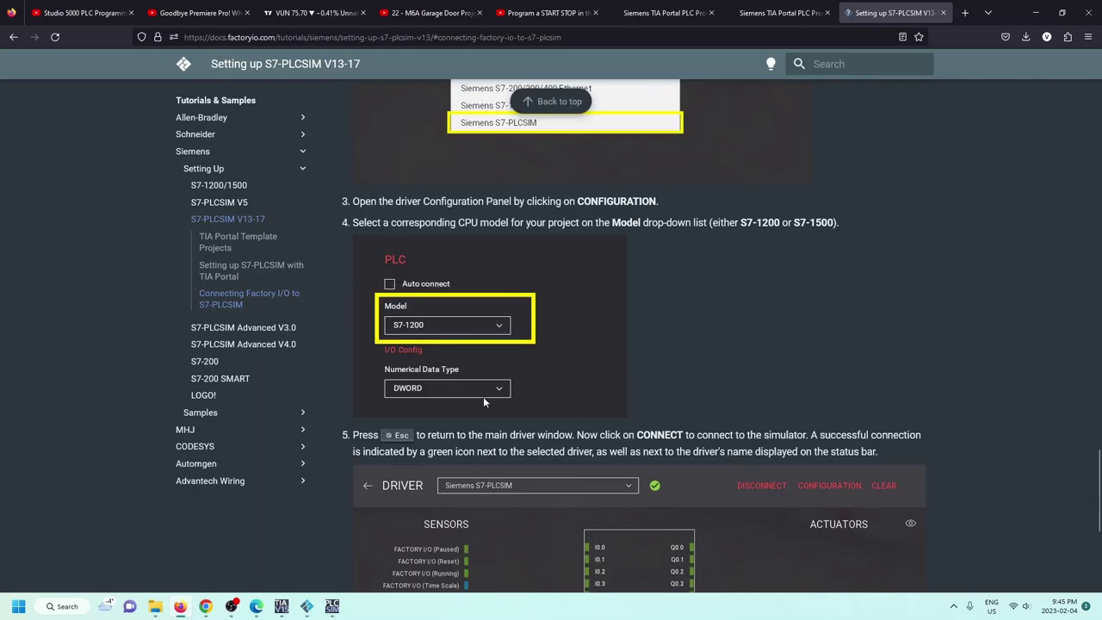
scroll(483, 396, down, 2)
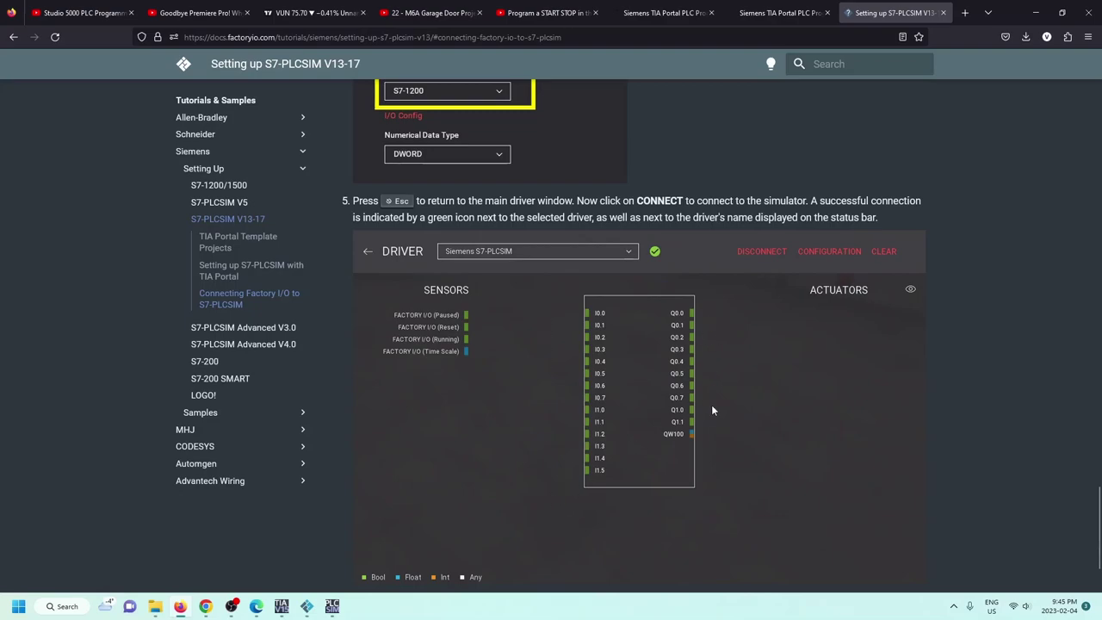
scroll(535, 387, down, 2)
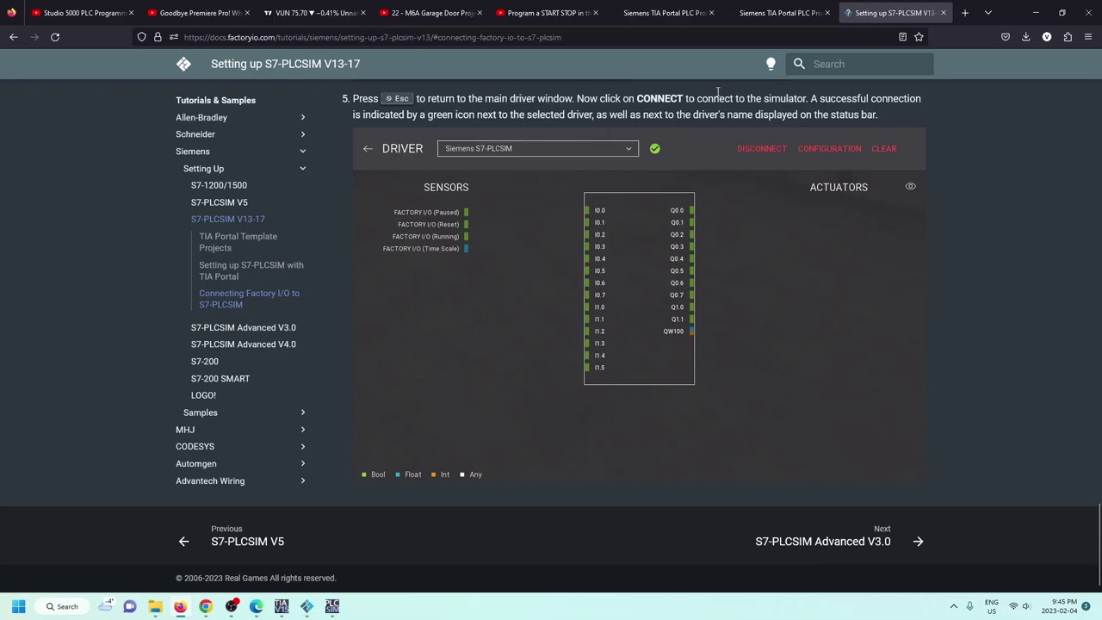
click(1037, 12)
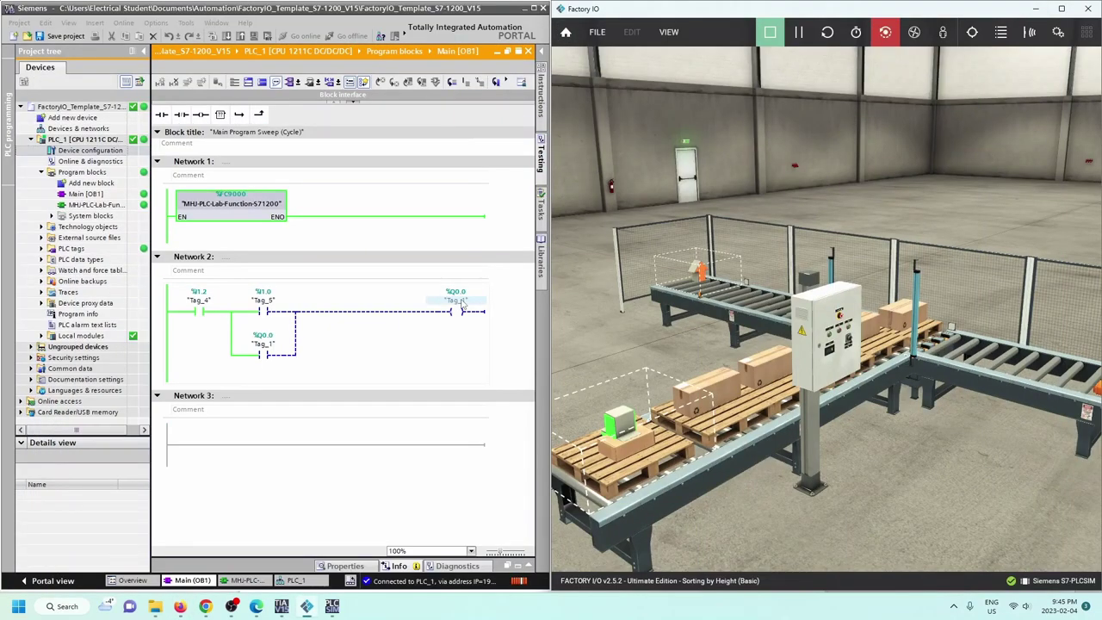
Step: With the Project tree collapsed, reset the scene, latch %Q0.0 with Start, then release it with Stop
click(143, 51)
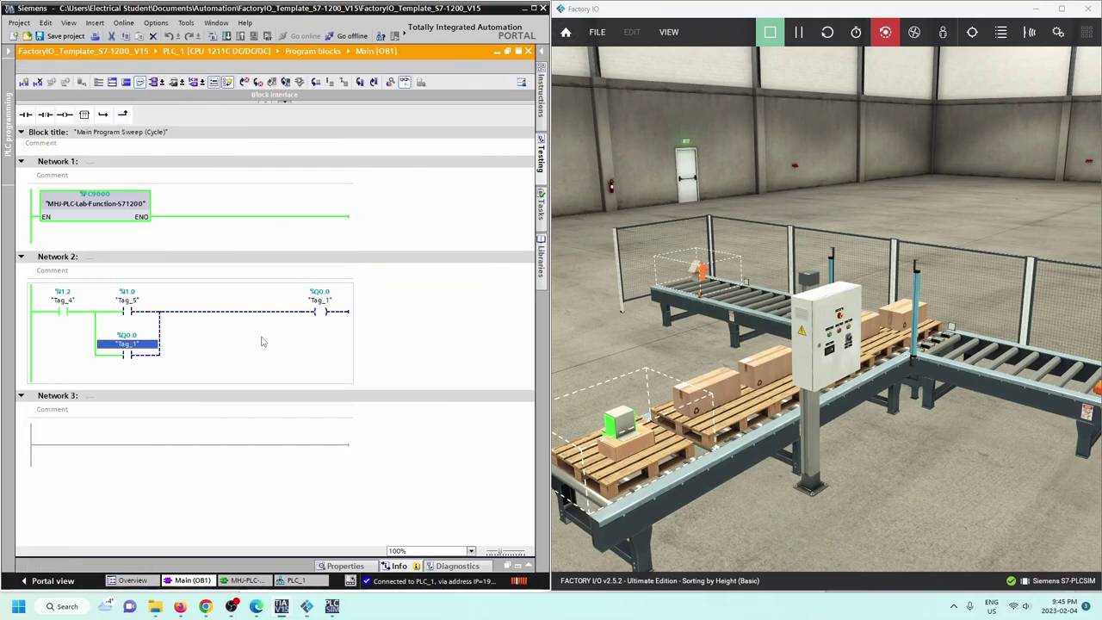
ctrl+scroll(263, 342, up, 2)
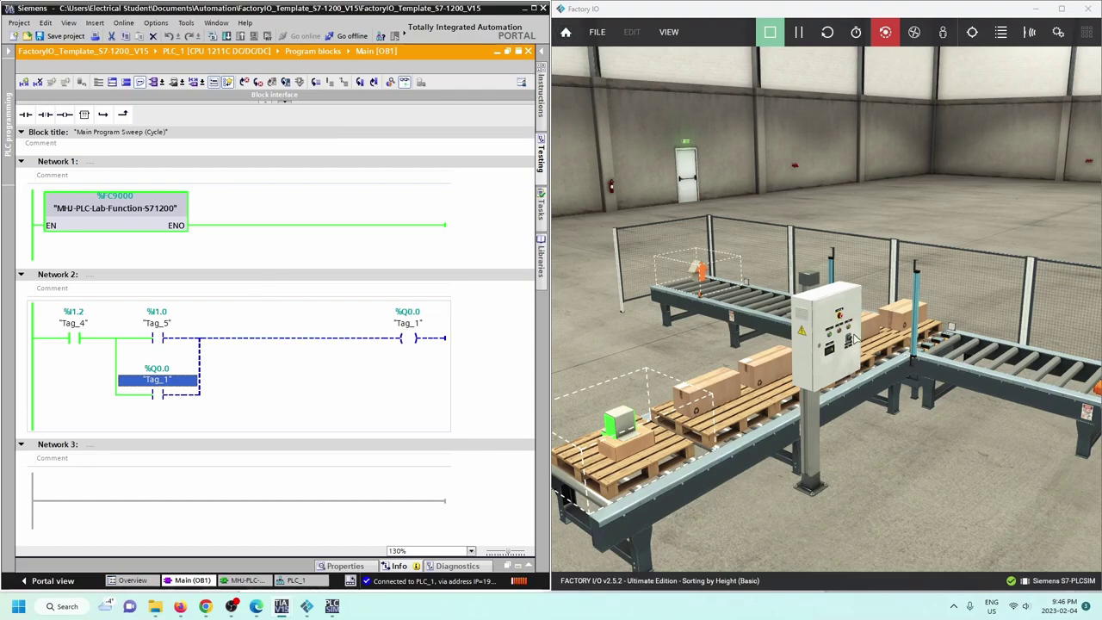
click(827, 35)
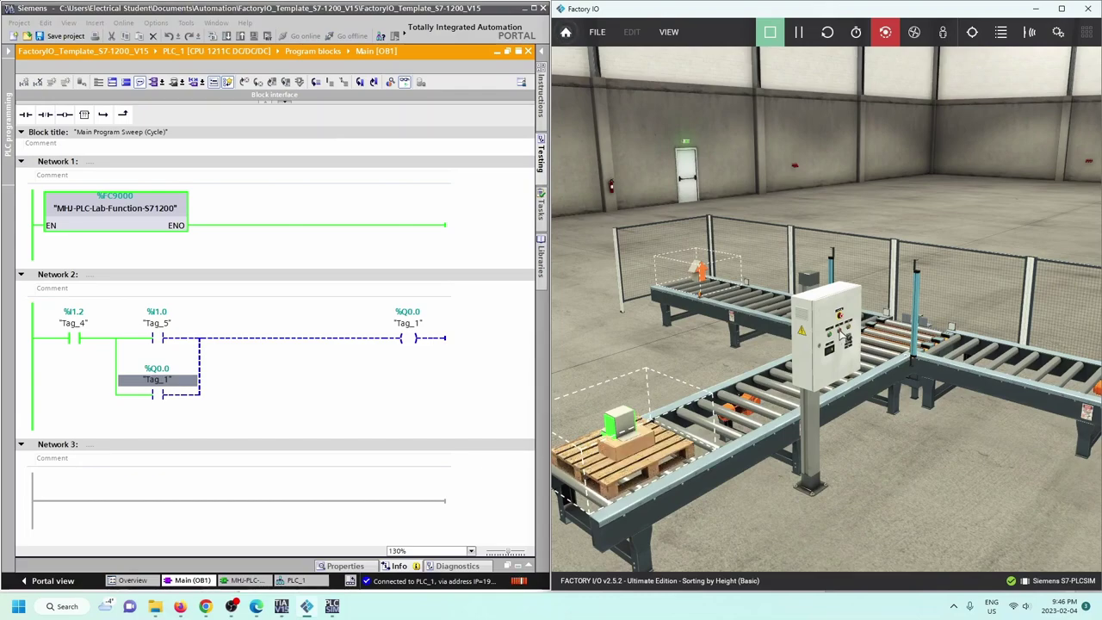
click(845, 338)
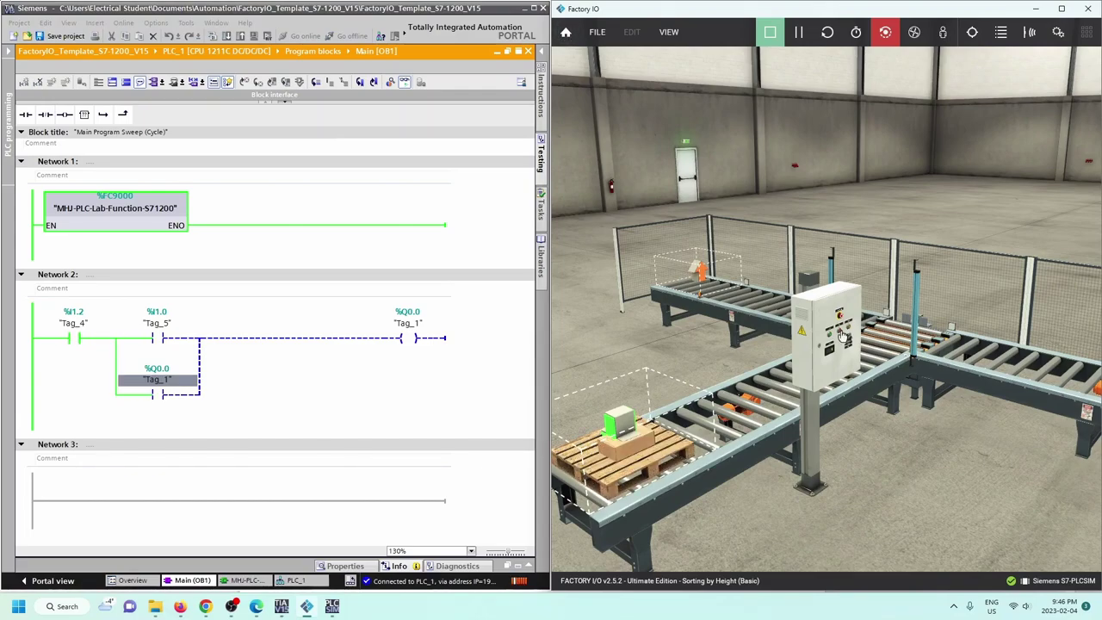
click(841, 345)
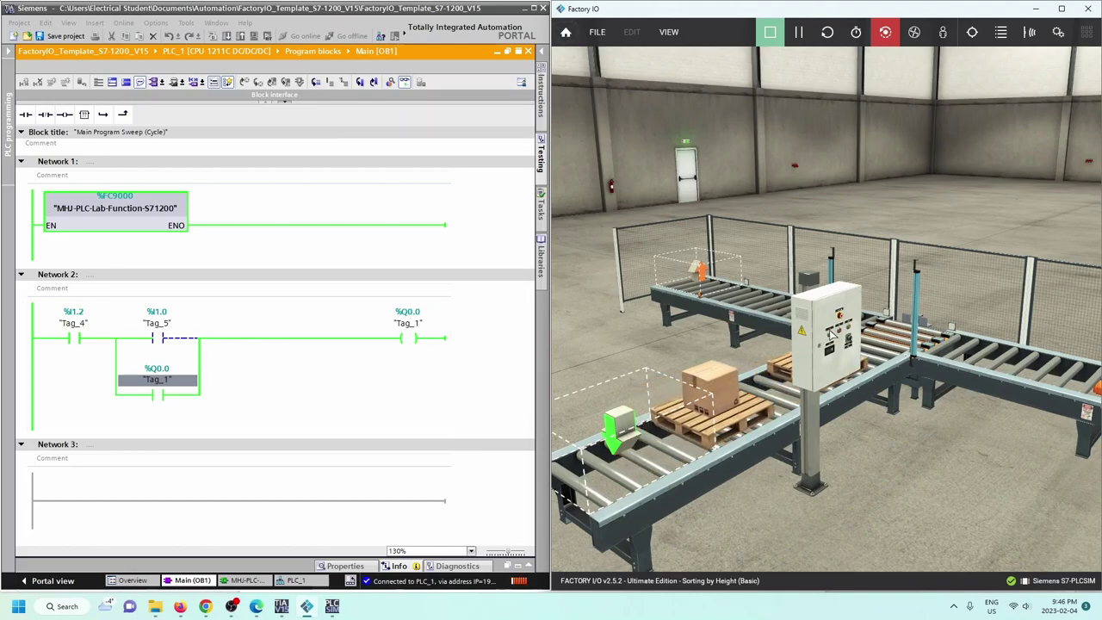
click(844, 337)
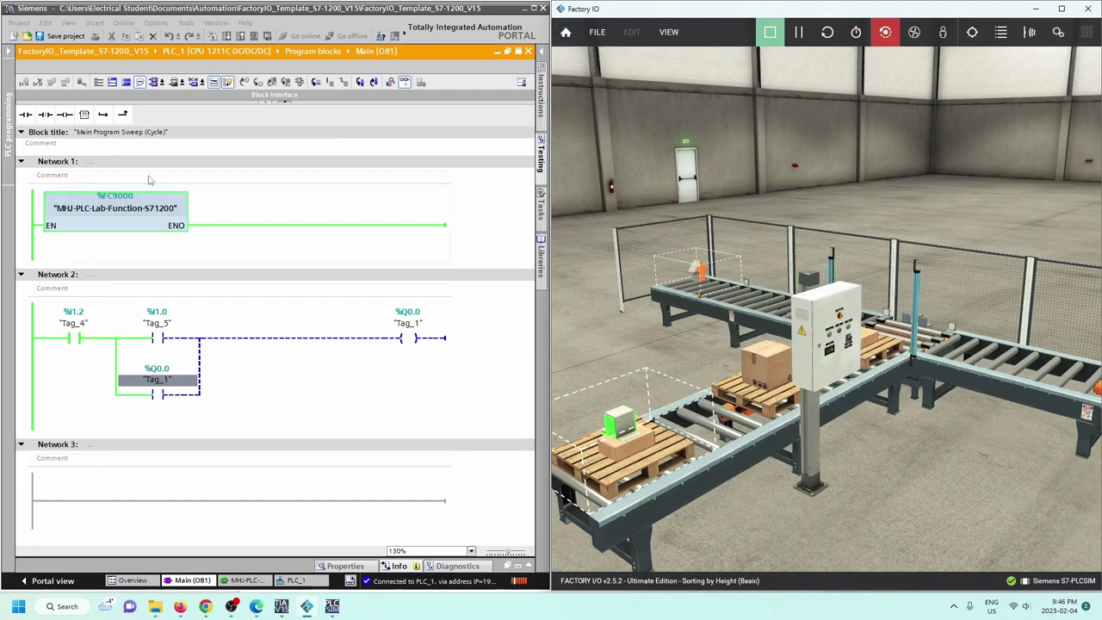
click(10, 53)
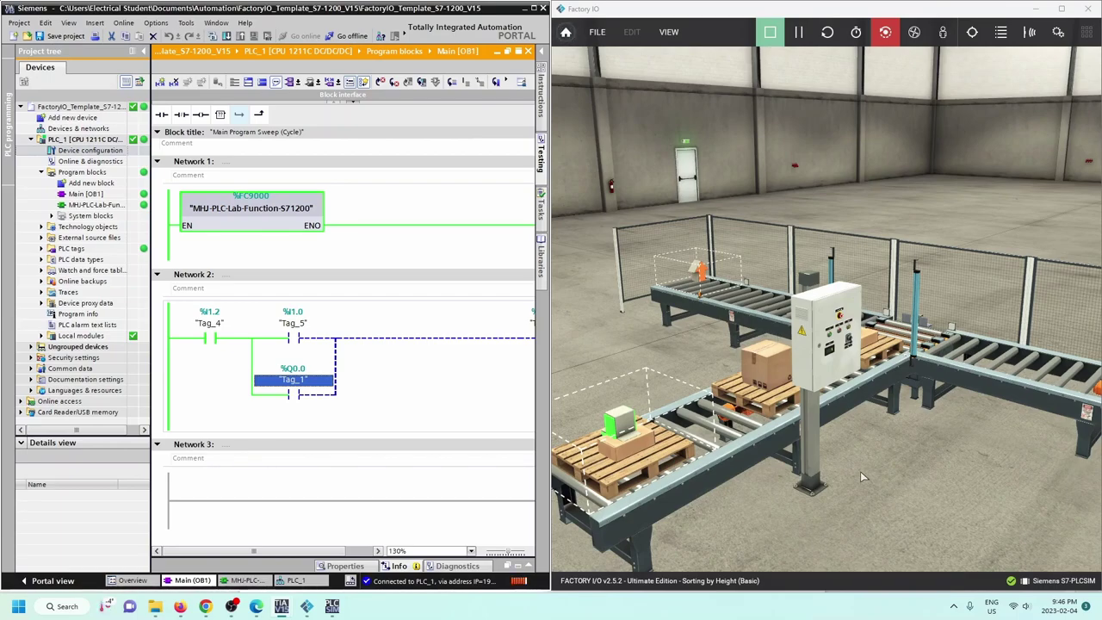
Step: Display the S7-PLCSIM driver configuration: S7-1200, WORD data type, 14 Bool inputs, 10 Bool outputs
click(603, 34)
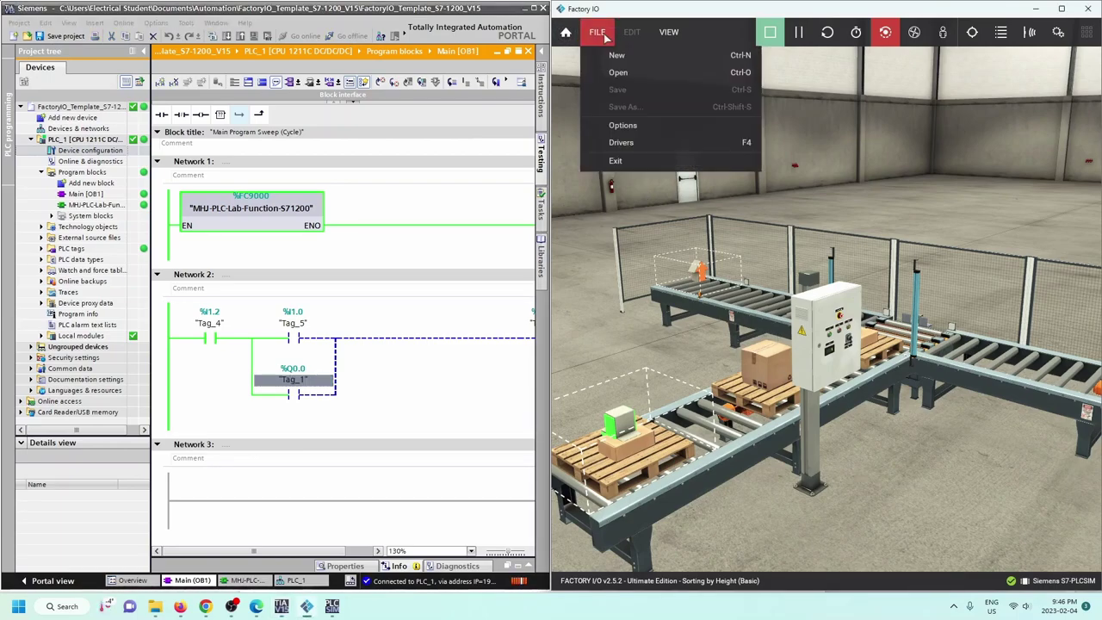
click(621, 143)
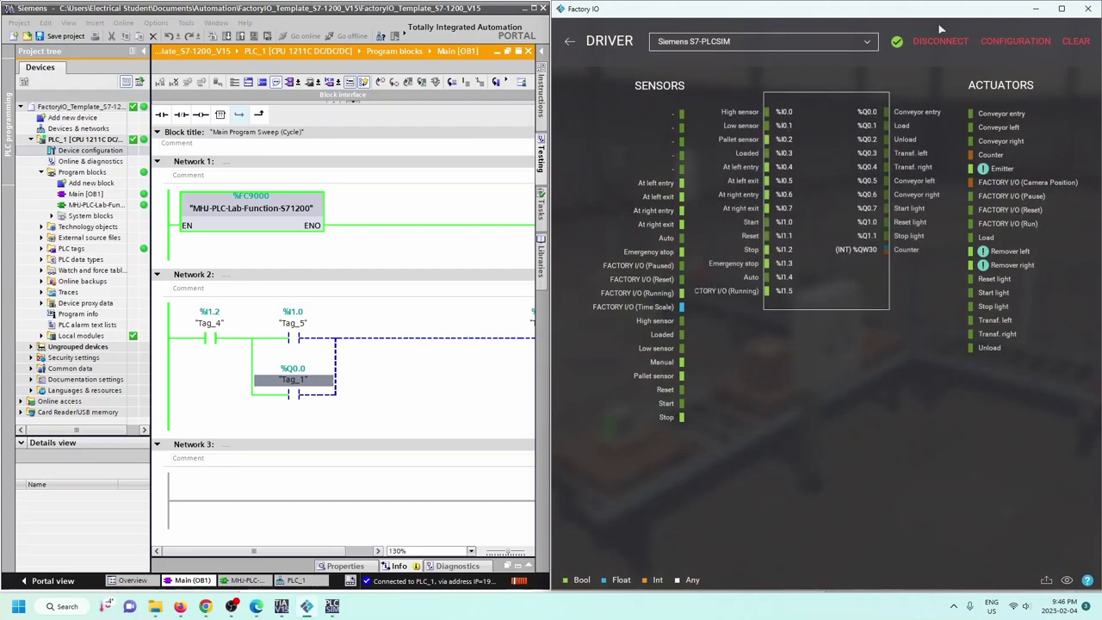
click(1014, 42)
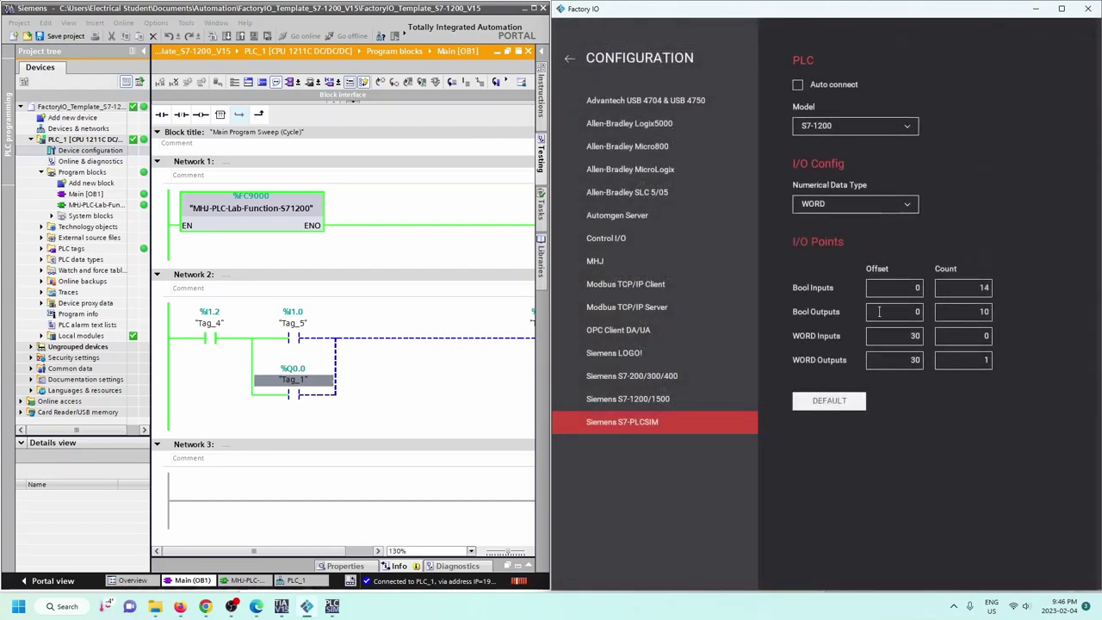